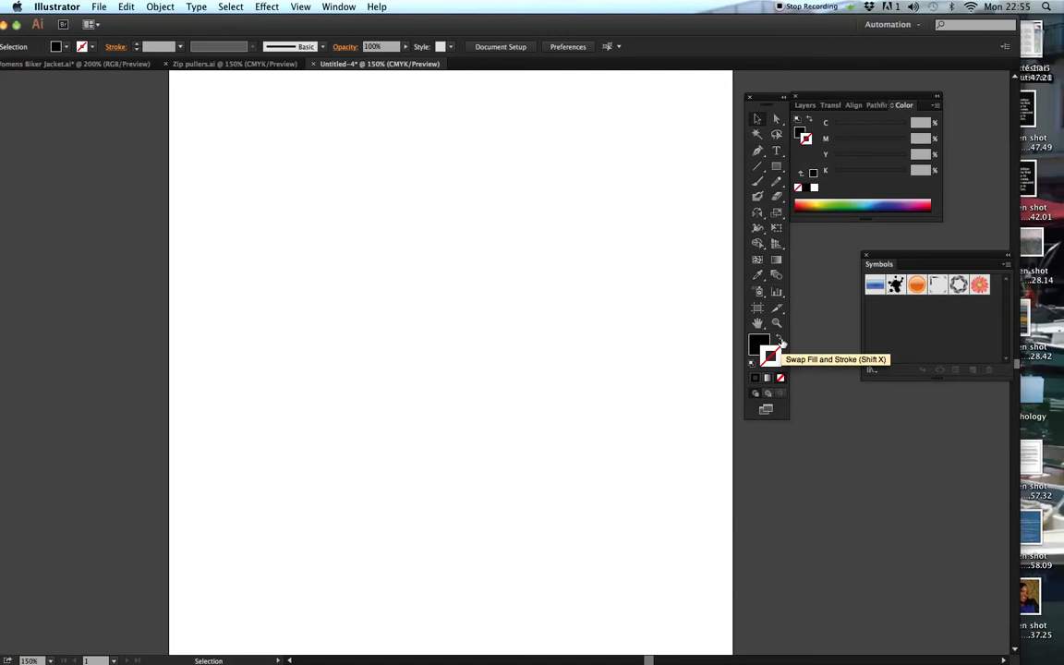
Step: Swap fill and stroke so there is no fill, and set the stroke colour to black (000000)
{"action": "left_click", "coordinate": [781, 343]}
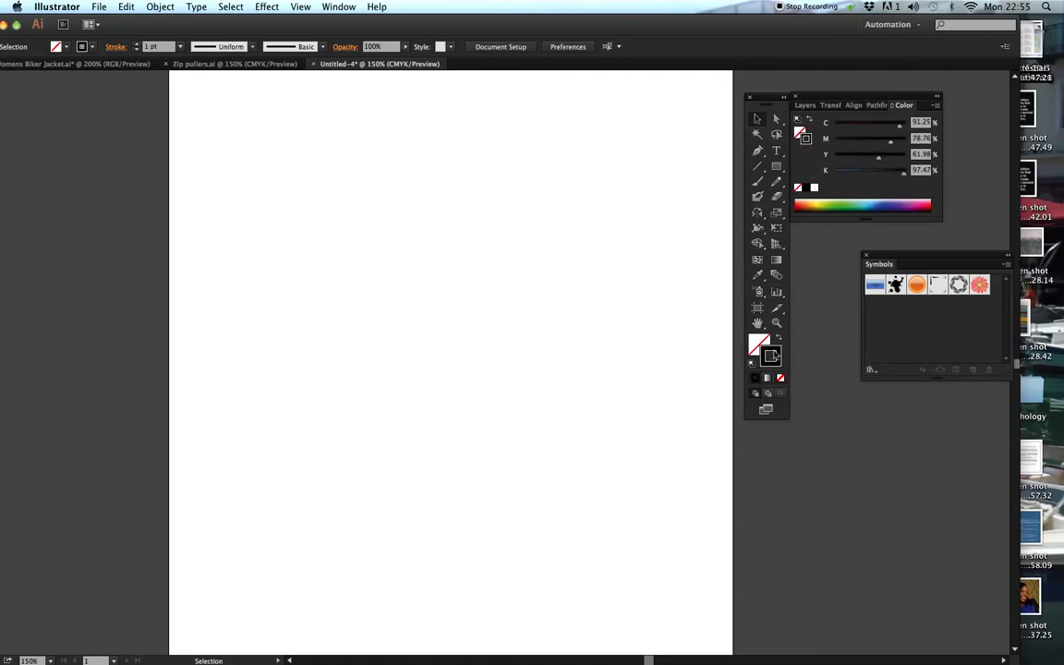
{"action": "left_click", "coordinate": [779, 350]}
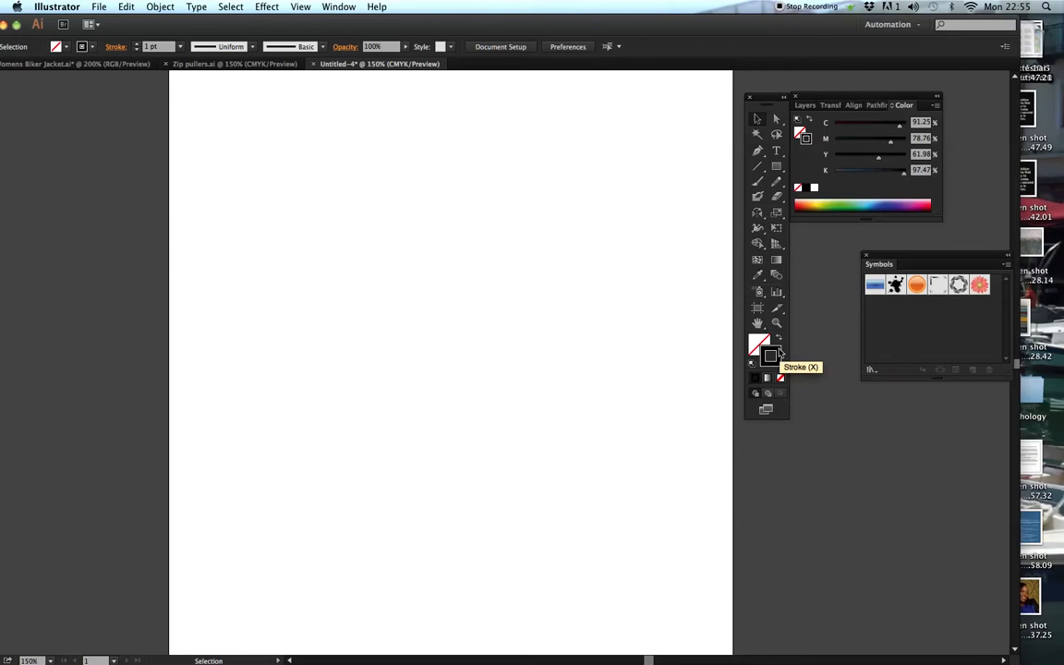
{"action": "double_click", "coordinate": [780, 350]}
{"action": "left_click_drag", "start_coordinate": [316, 365], "coordinate": [474, 364]}
{"action": "left_click", "coordinate": [495, 254]}
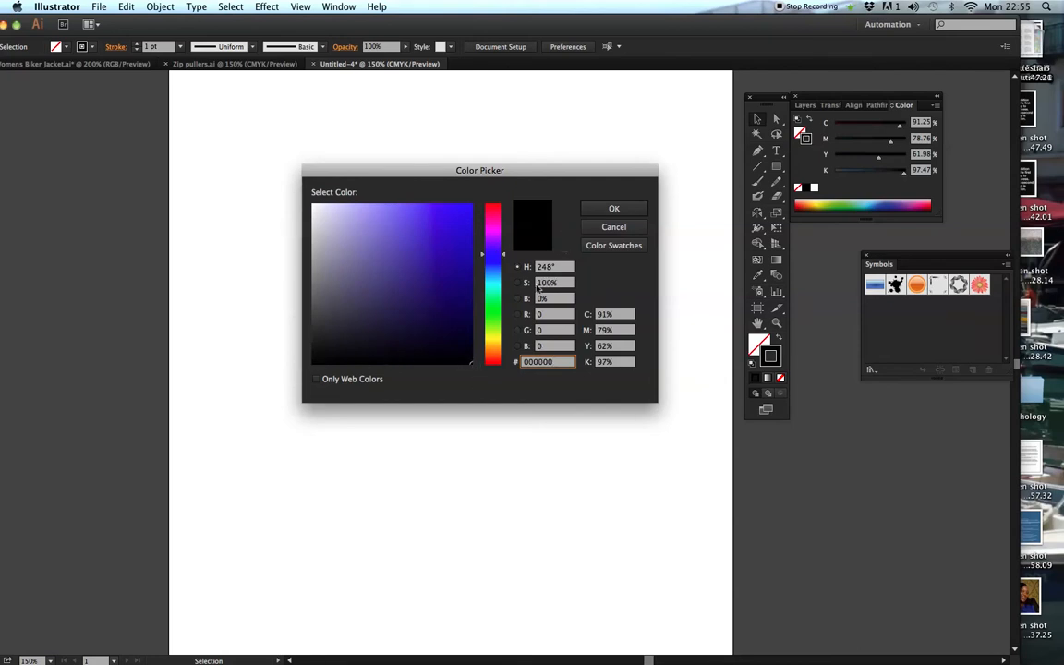
{"action": "left_click", "coordinate": [616, 210]}
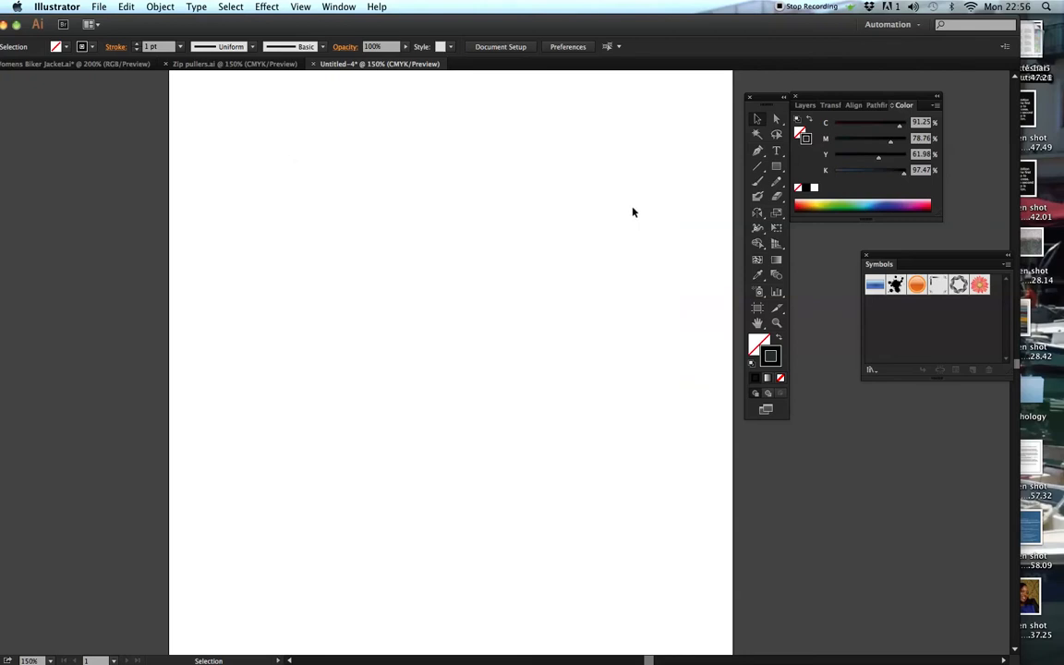
Step: Draw a straight horizontal line about 12.6 cm long across the upper half of the artboard with the Pen tool
{"action": "left_click", "coordinate": [757, 153]}
{"action": "left_click", "coordinate": [270, 291]}
{"action": "left_click", "coordinate": [610, 292], "text": "shift"}
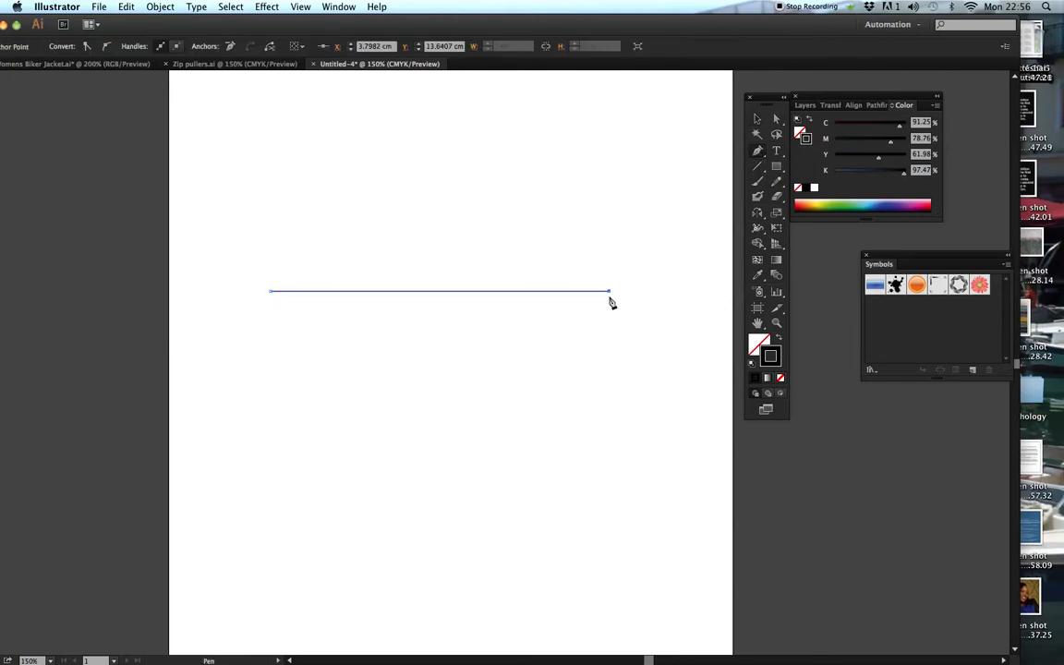
{"action": "key", "text": "v"}
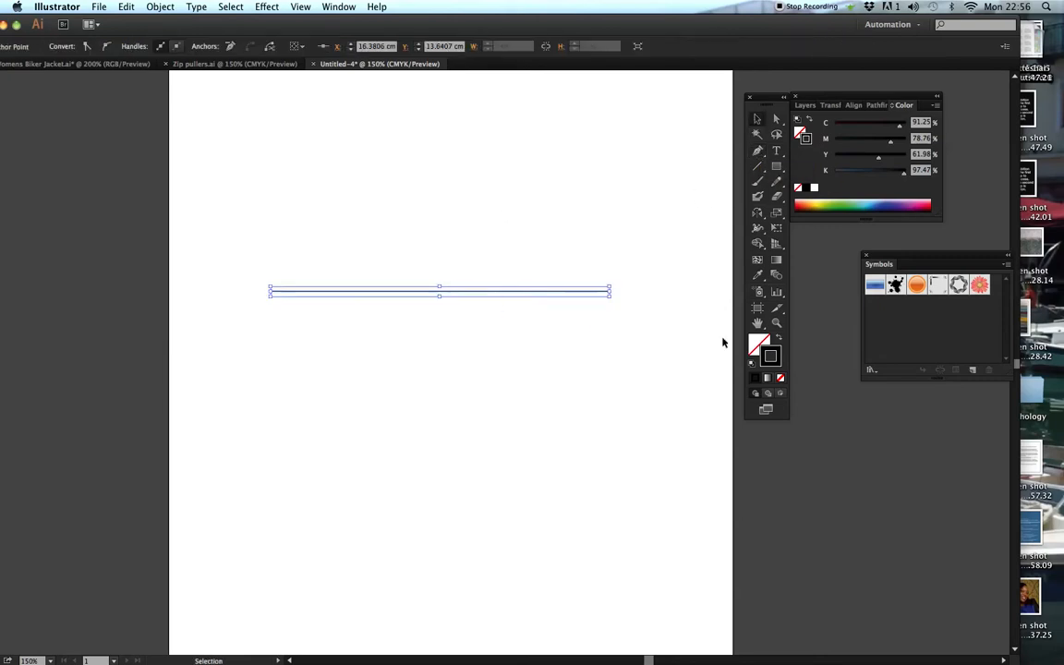
{"action": "key", "text": "z"}
{"action": "left_click", "coordinate": [469, 317]}
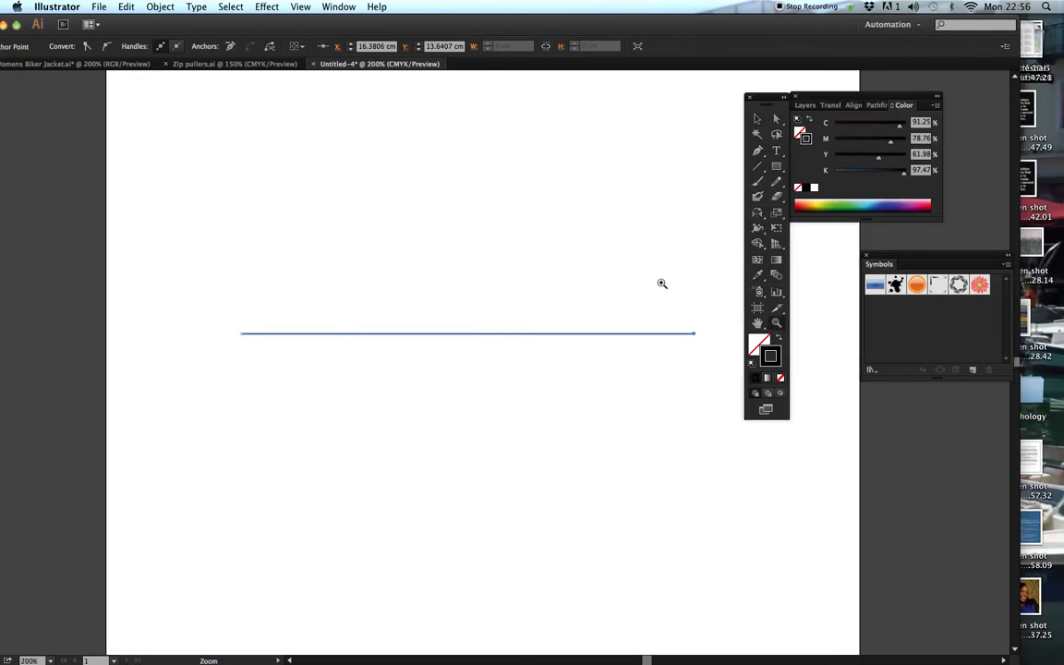
{"action": "left_click", "coordinate": [757, 120]}
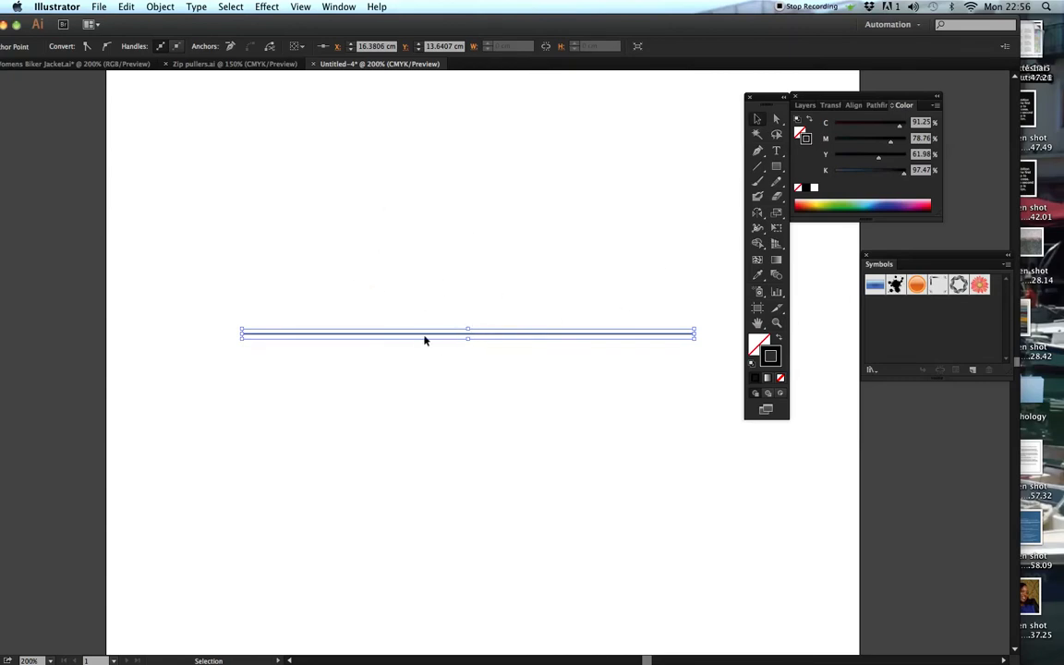
Step: Show the Brushes and Stroke panels and arrange them one above the other beside the artboard
{"action": "left_click", "coordinate": [339, 7]}
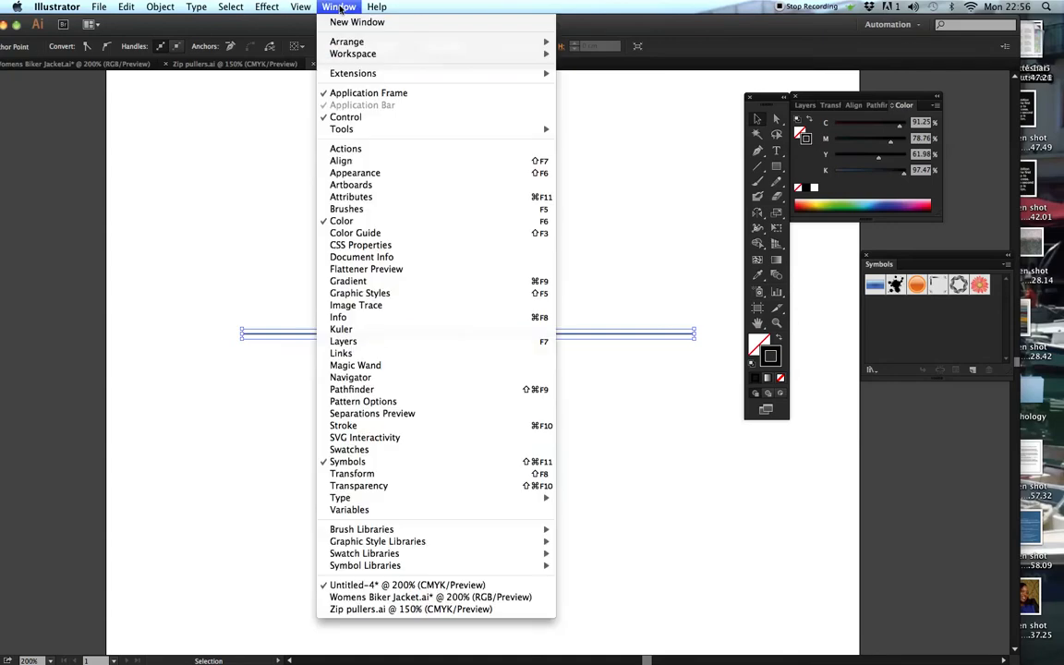
{"action": "left_click", "coordinate": [341, 210]}
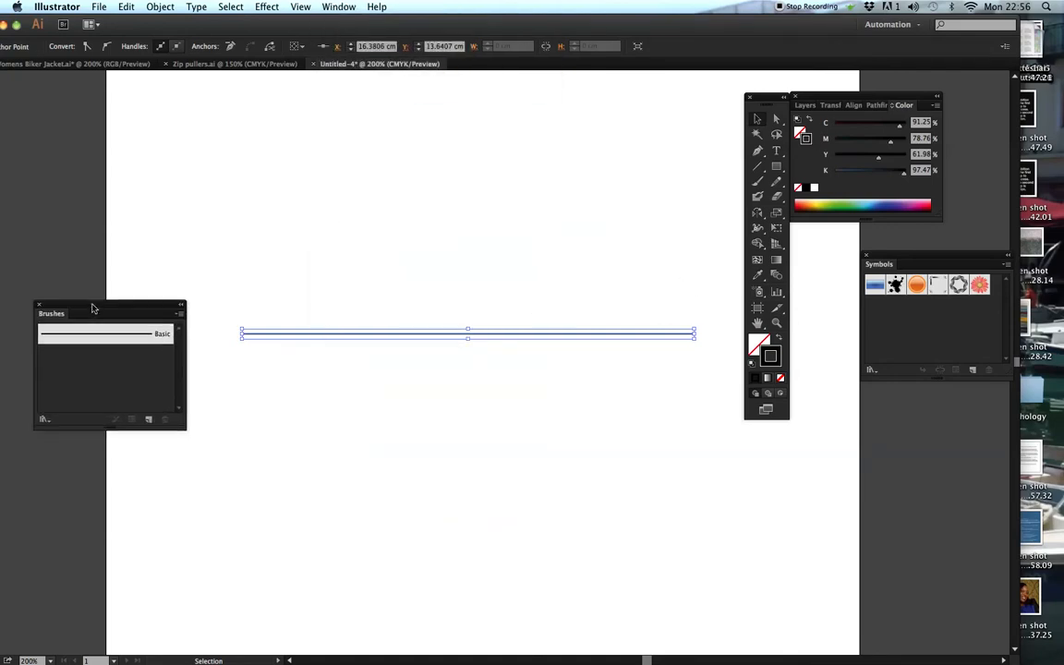
{"action": "left_click_drag", "start_coordinate": [70, 310], "coordinate": [252, 140]}
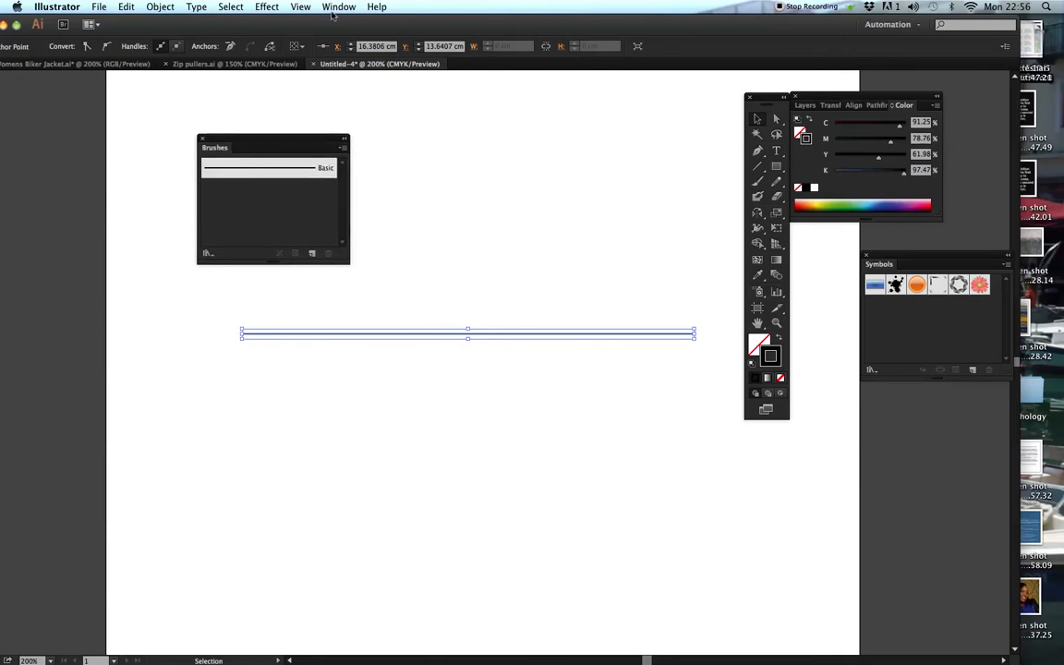
{"action": "mouse_move", "coordinate": [261, 139]}
{"action": "left_mouse_down"}
{"action": "mouse_move", "coordinate": [191, 130]}
{"action": "mouse_move", "coordinate": [111, 90]}
{"action": "left_mouse_up"}
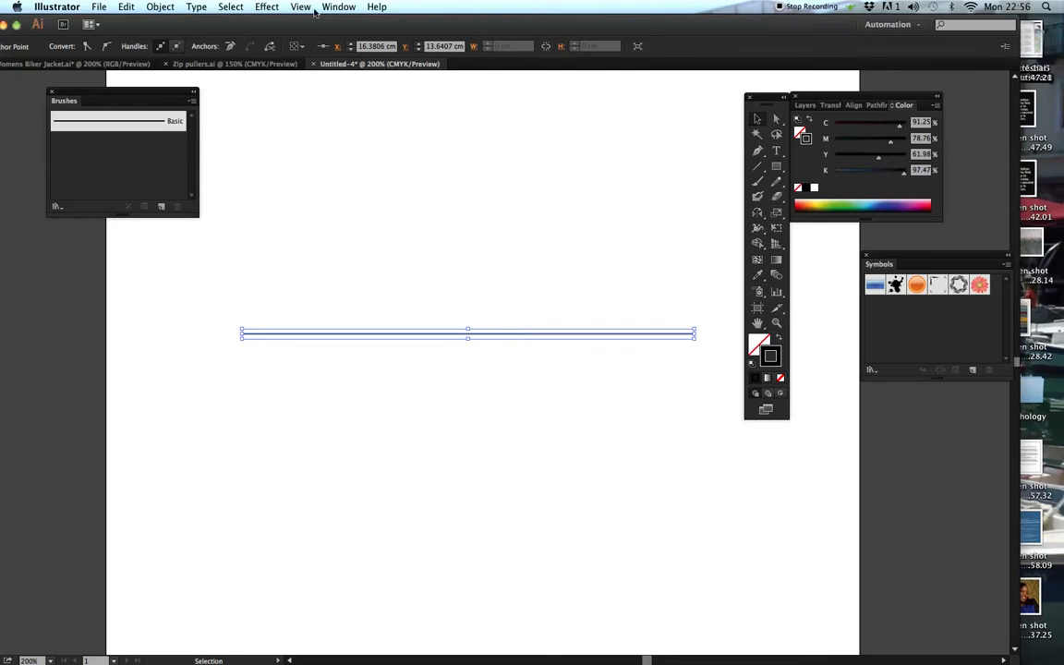
{"action": "left_click", "coordinate": [334, 7]}
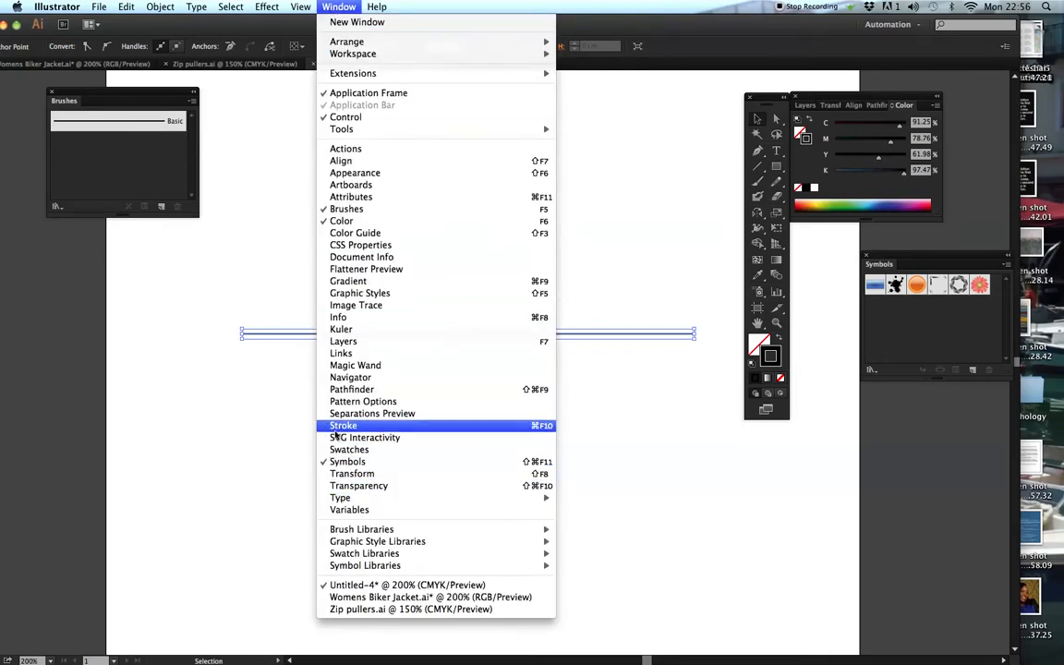
{"action": "left_click", "coordinate": [340, 425]}
{"action": "mouse_move", "coordinate": [157, 89]}
{"action": "left_mouse_down"}
{"action": "mouse_move", "coordinate": [123, 386]}
{"action": "mouse_move", "coordinate": [143, 364]}
{"action": "left_mouse_up"}
{"action": "left_click_drag", "start_coordinate": [106, 92], "coordinate": [195, 95]}
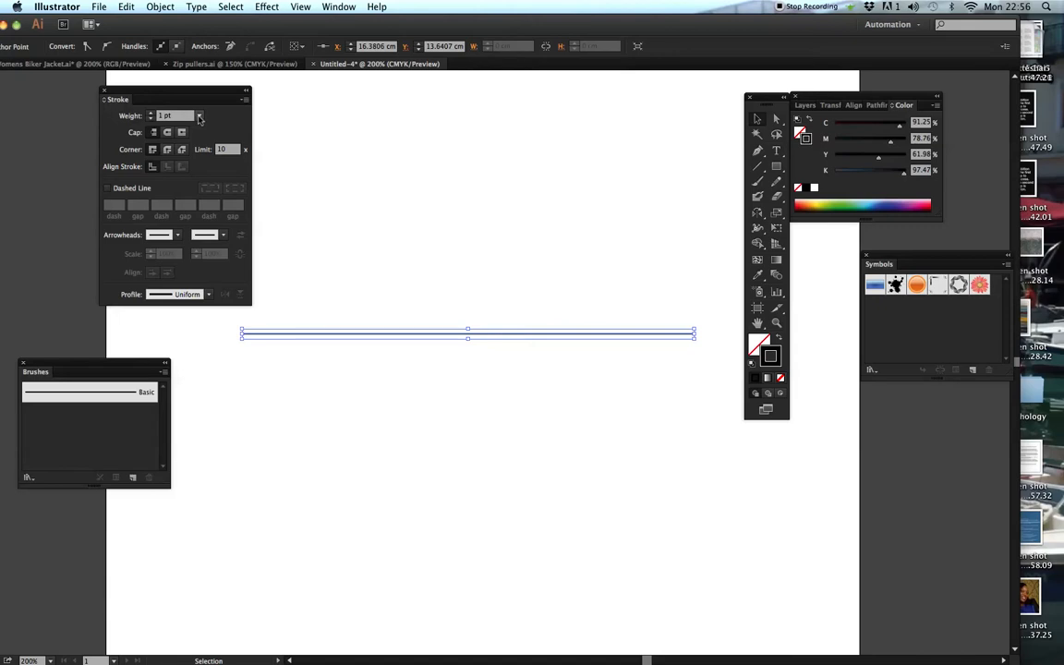
Step: Select the horizontal line and set its stroke weight to 100 pt, keeping the stroke settings clear of the line
{"action": "left_click_drag", "start_coordinate": [417, 282], "coordinate": [453, 379]}
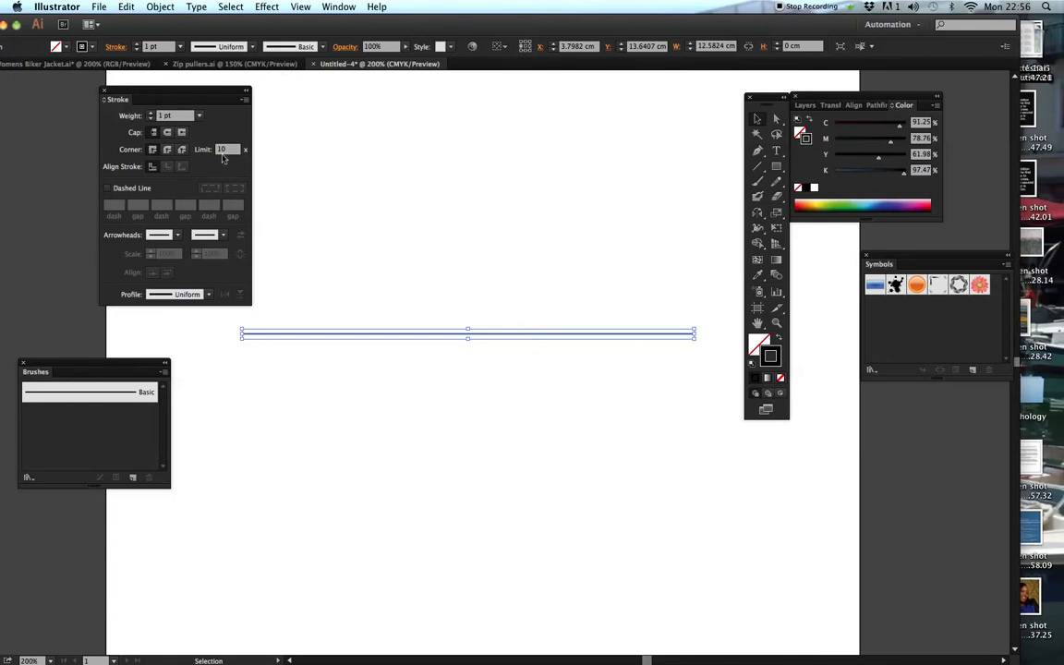
{"action": "left_click", "coordinate": [198, 116]}
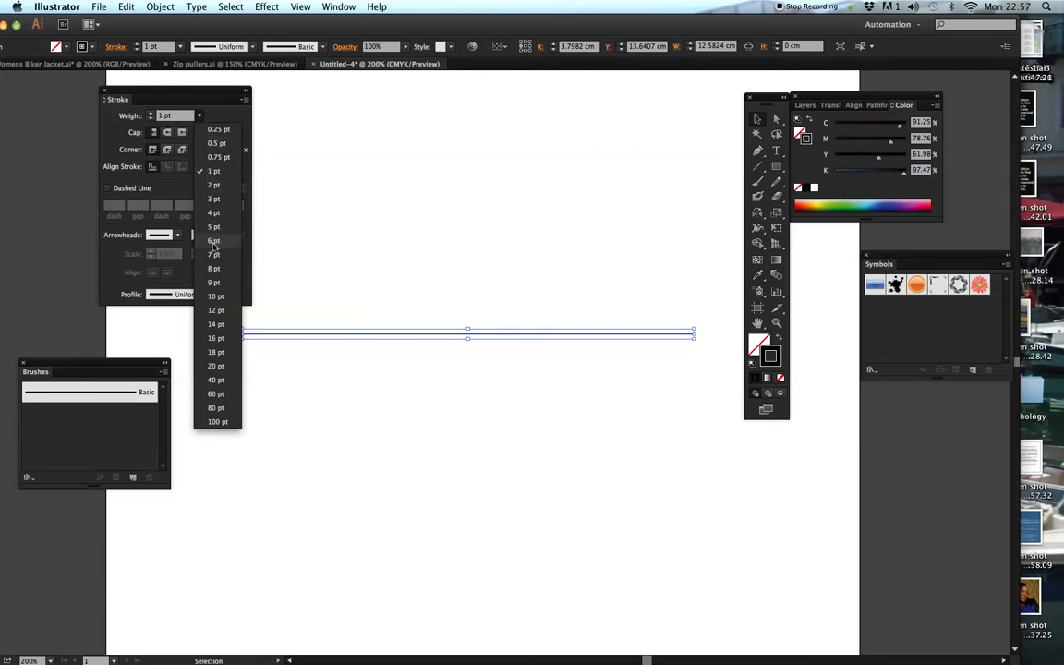
{"action": "left_click", "coordinate": [217, 422]}
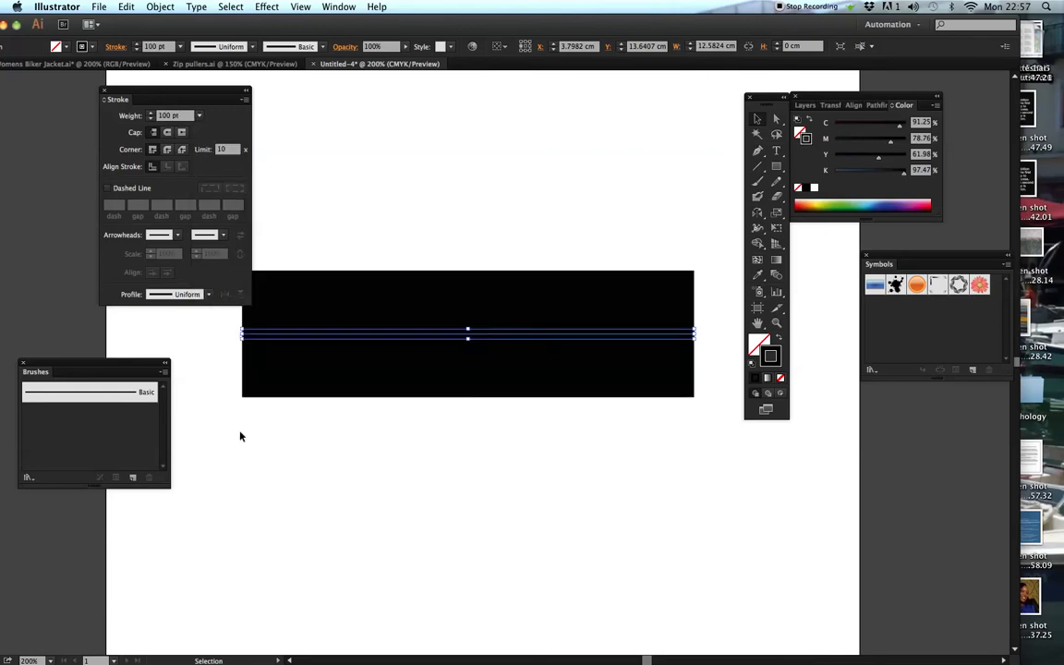
{"action": "left_click_drag", "start_coordinate": [185, 92], "coordinate": [161, 91]}
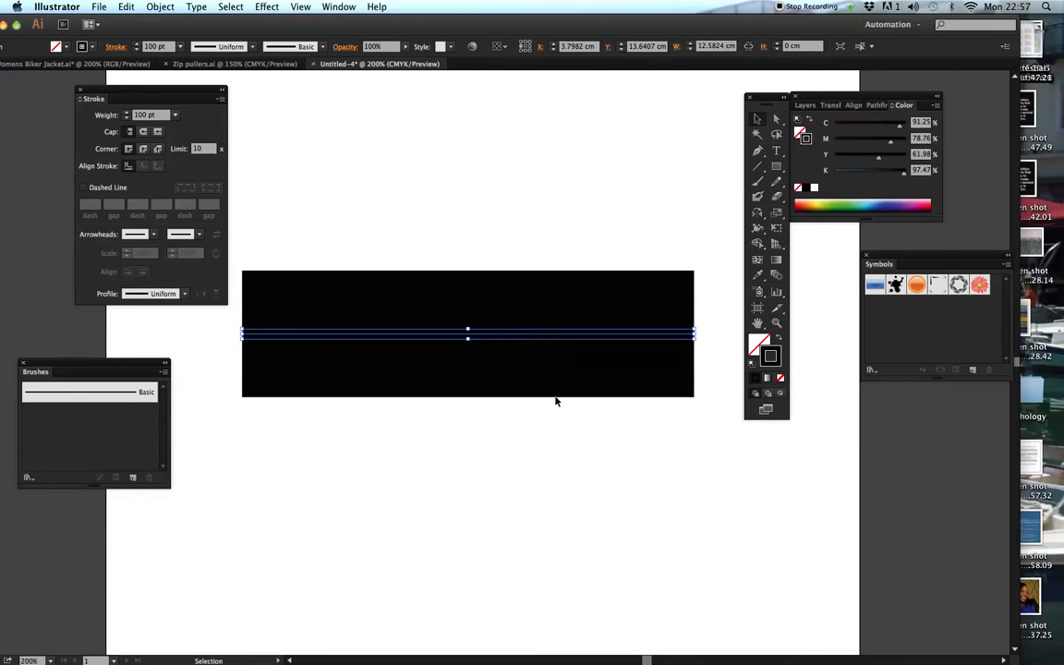
Step: Make the line dashed and clear every dash and gap value except the first pair of 3 pt each
{"action": "left_click", "coordinate": [83, 188]}
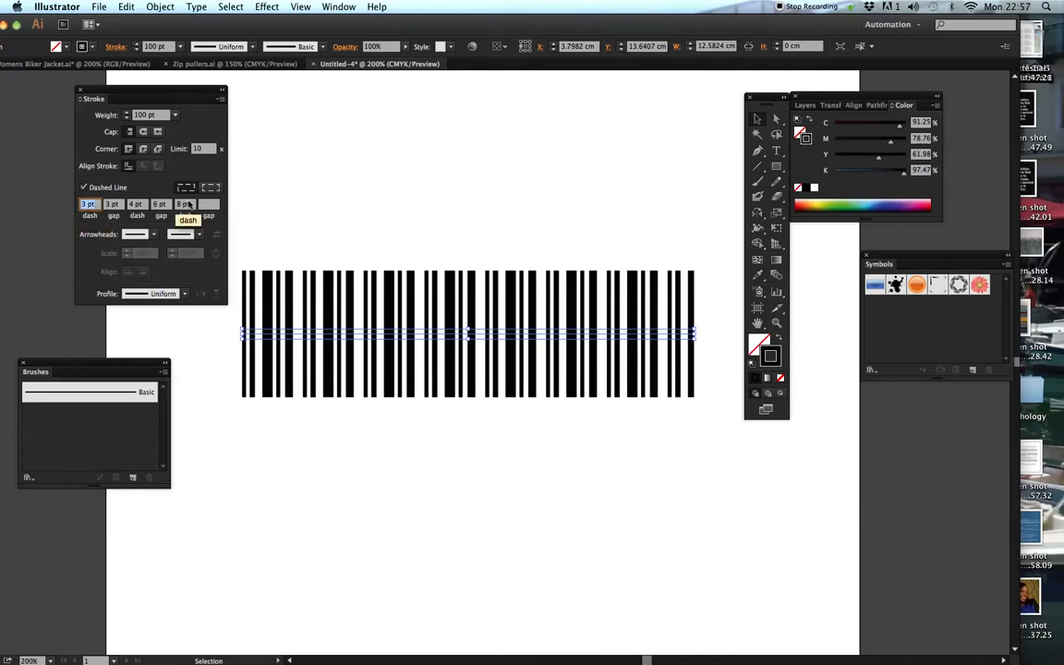
{"action": "left_click", "coordinate": [177, 205]}
{"action": "key", "text": "BackSpace"}
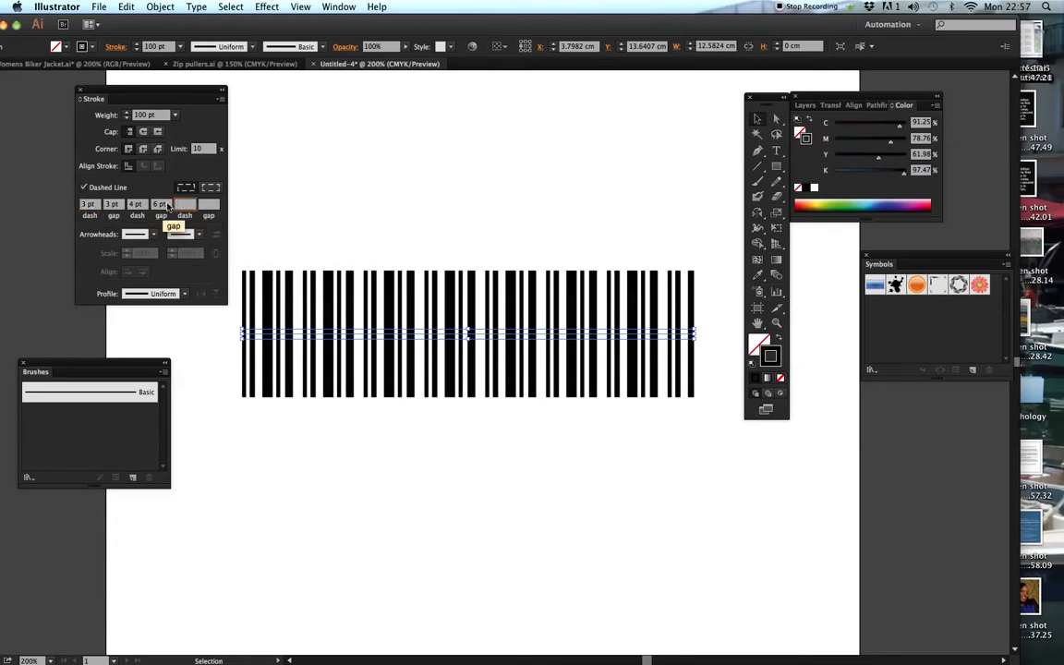
{"action": "key", "text": "BackSpace"}
{"action": "left_click", "coordinate": [144, 204]}
{"action": "key", "text": "BackSpace"}
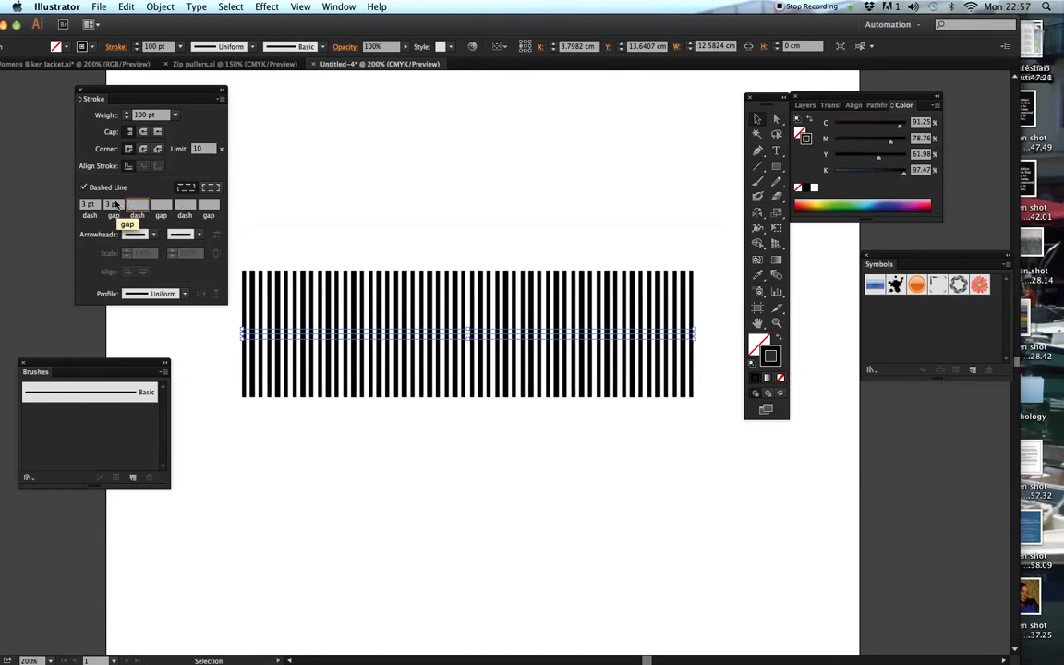
{"action": "left_click", "coordinate": [115, 204]}
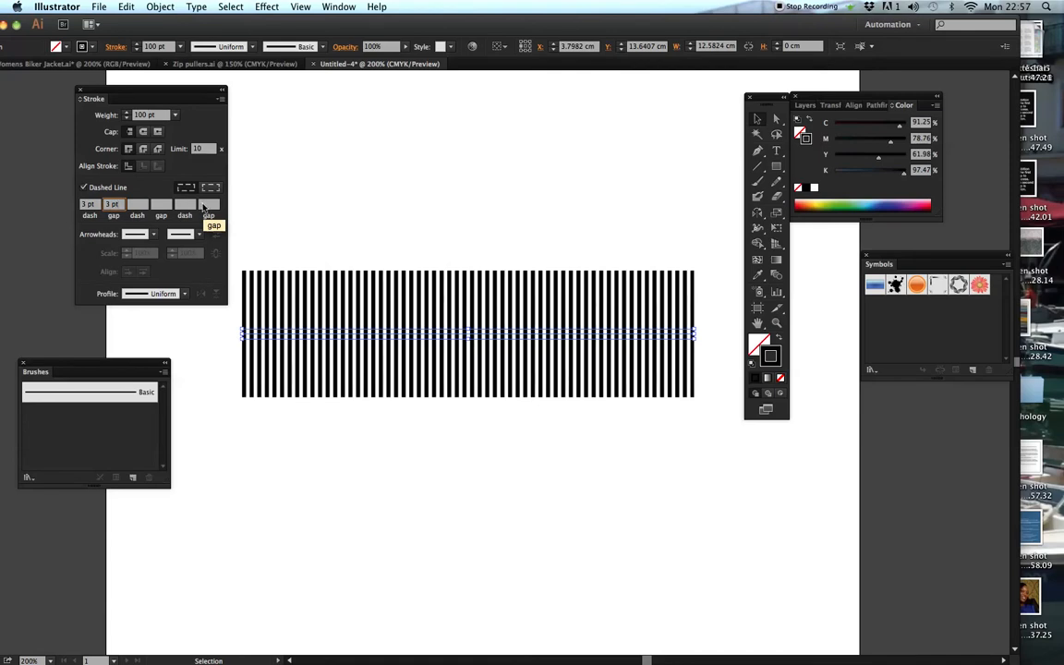
Step: Try a second dash and gap of 6 pt each in the line's dash pattern, and clear both again
{"action": "left_click", "coordinate": [137, 205]}
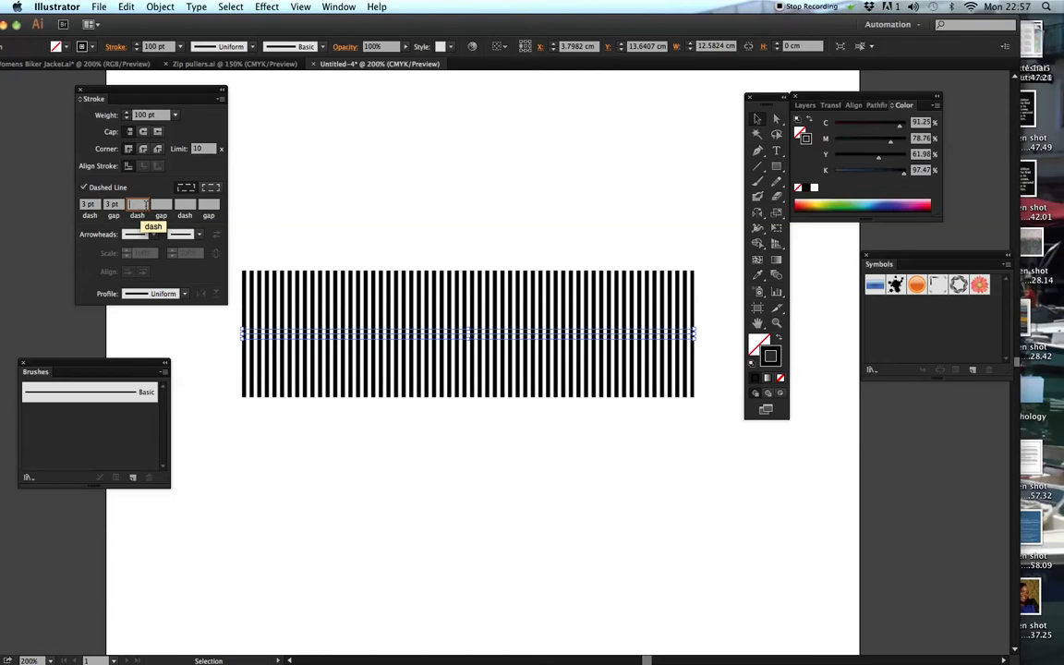
{"action": "type", "text": "6"}
{"action": "key", "text": "Tab"}
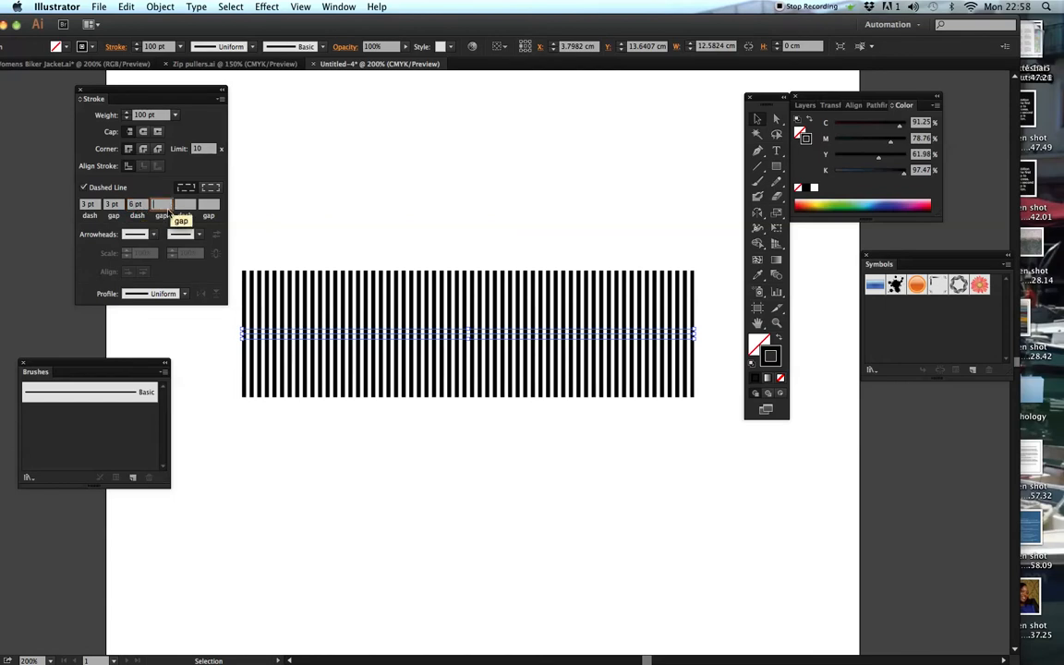
{"action": "type", "text": "6"}
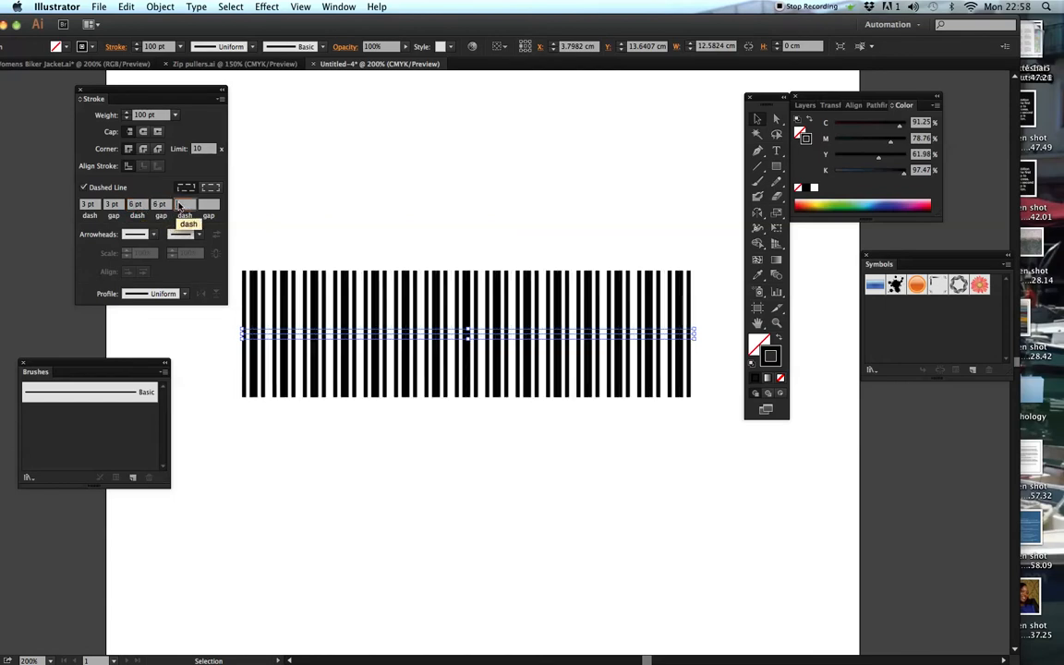
{"action": "key", "text": "Tab"}
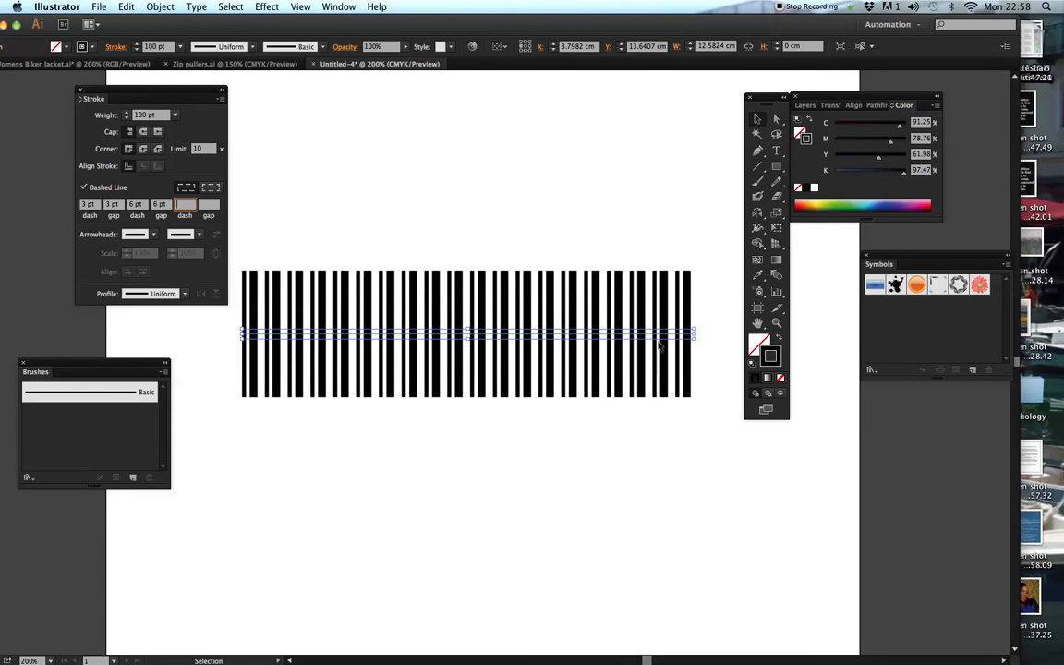
{"action": "left_click", "coordinate": [159, 204]}
{"action": "left_click", "coordinate": [133, 204]}
{"action": "key", "text": "BackSpace"}
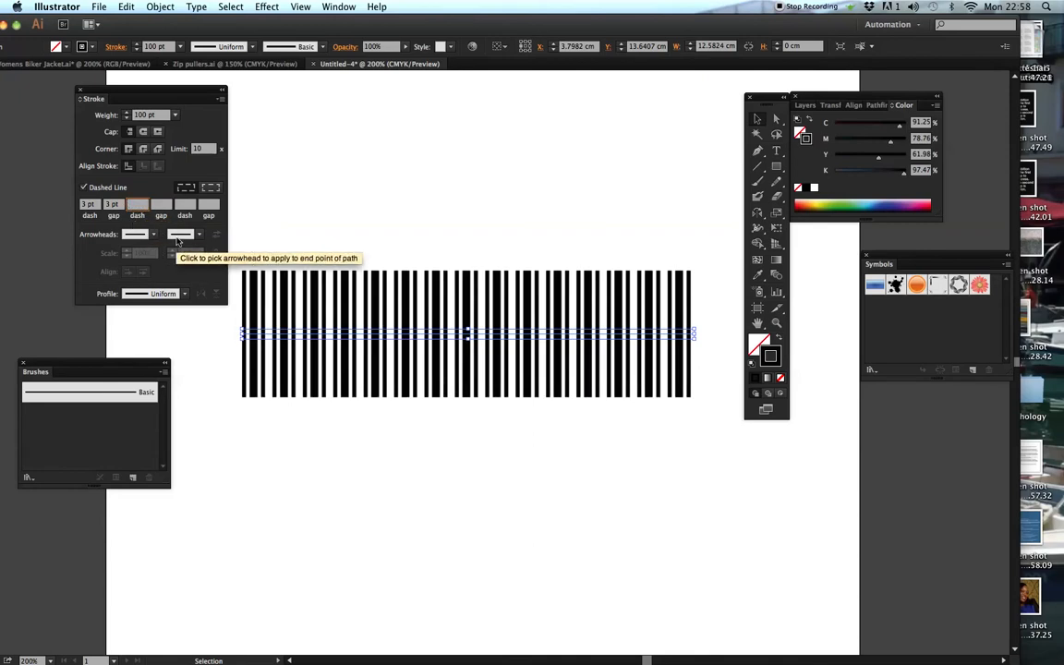
{"action": "left_click", "coordinate": [112, 204]}
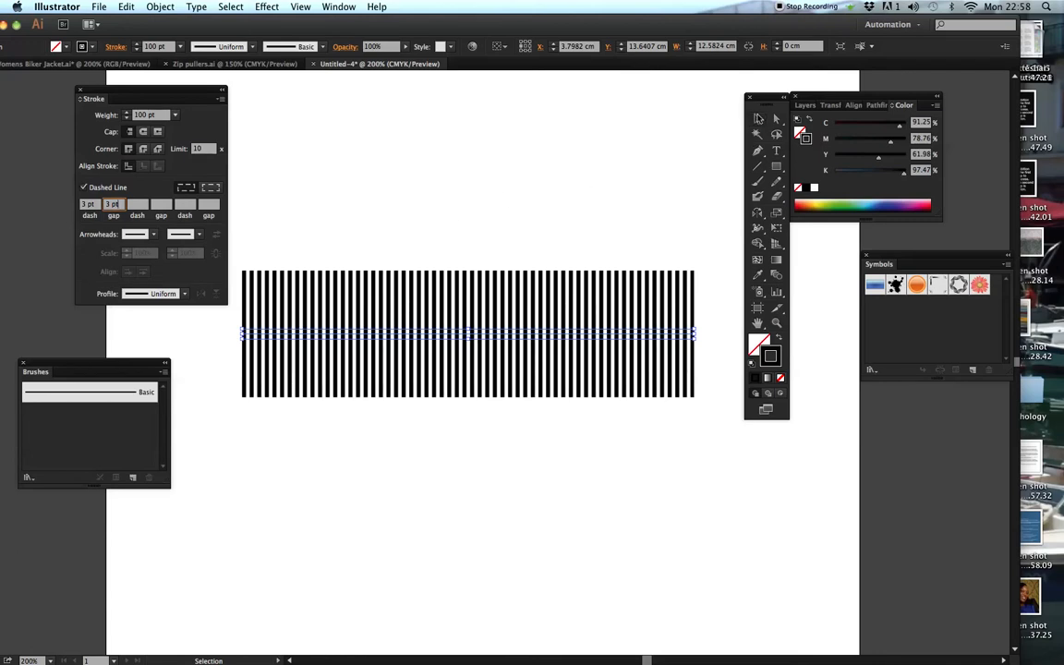
{"action": "left_click", "coordinate": [758, 121]}
Step: Try stroke weights of 0.75, 4, 7 and 12 pt on the dashed line, and set it back to 100 pt
{"action": "left_click", "coordinate": [176, 116]}
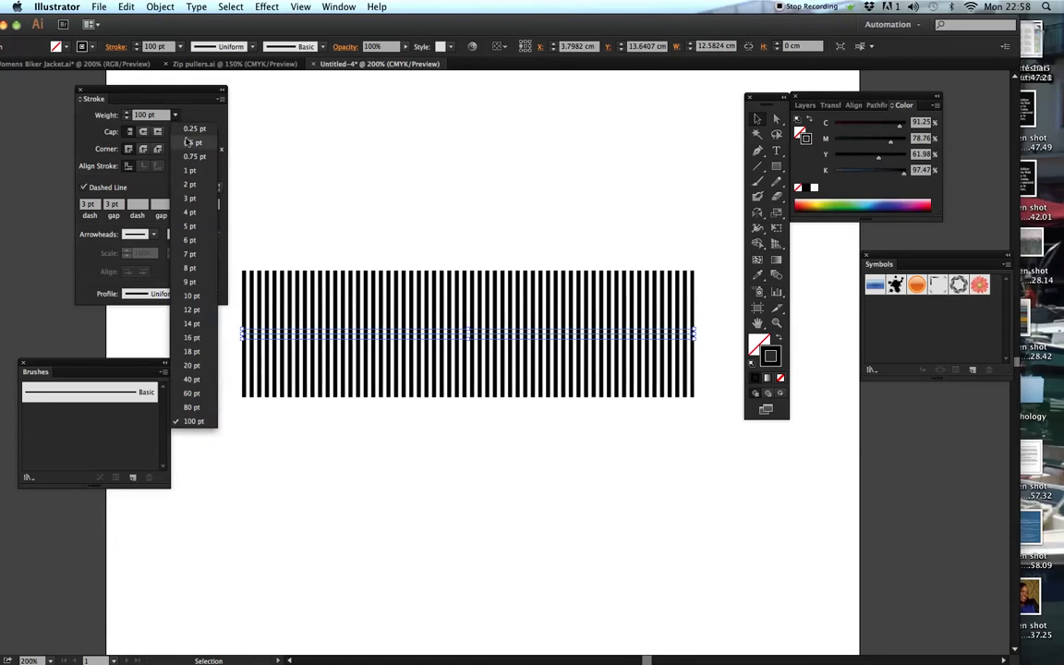
{"action": "left_click", "coordinate": [167, 114]}
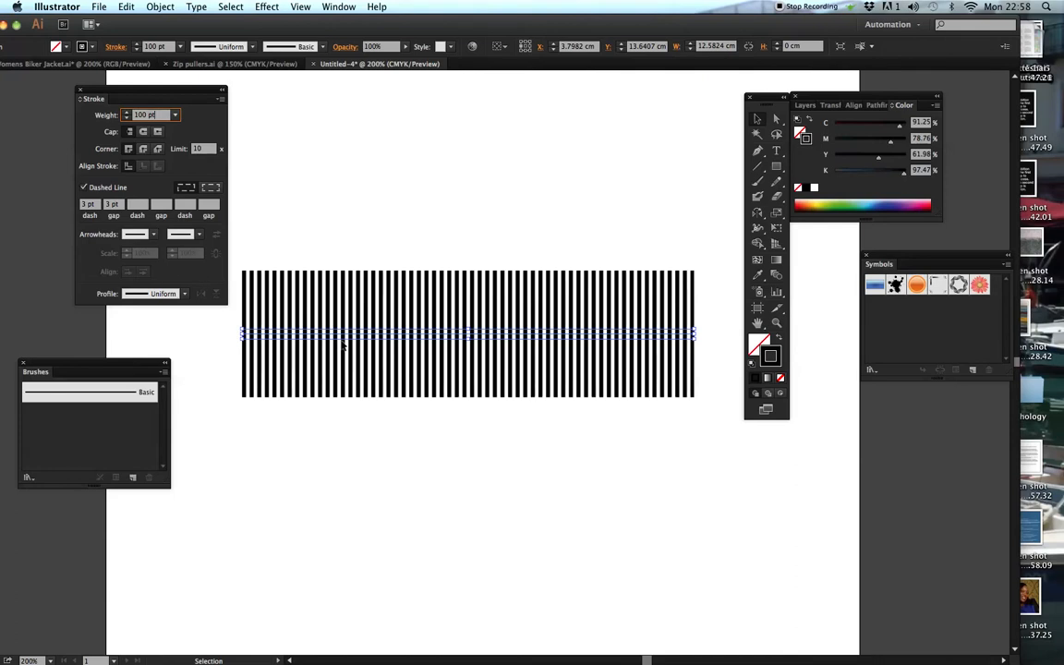
{"action": "left_click", "coordinate": [173, 115]}
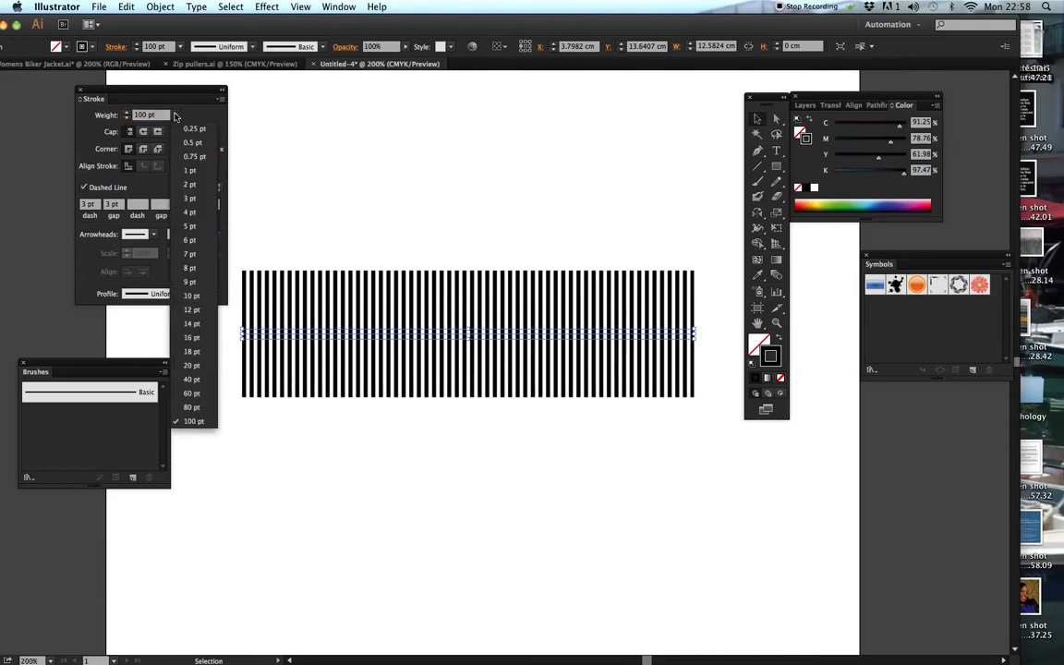
{"action": "left_click", "coordinate": [193, 157]}
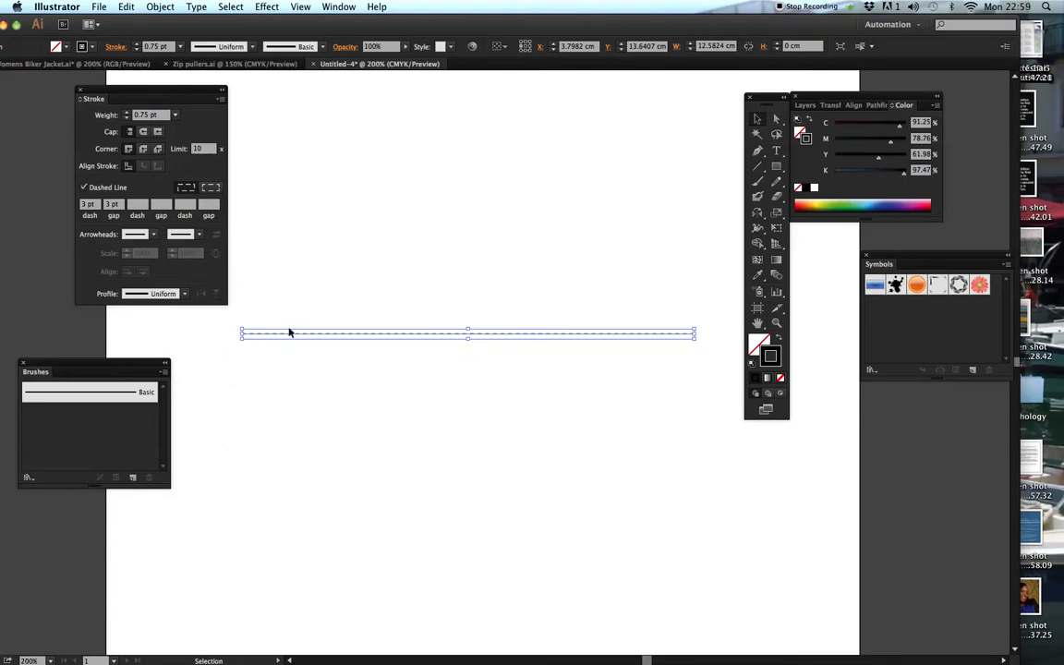
{"action": "left_click", "coordinate": [174, 115]}
{"action": "left_click", "coordinate": [191, 211]}
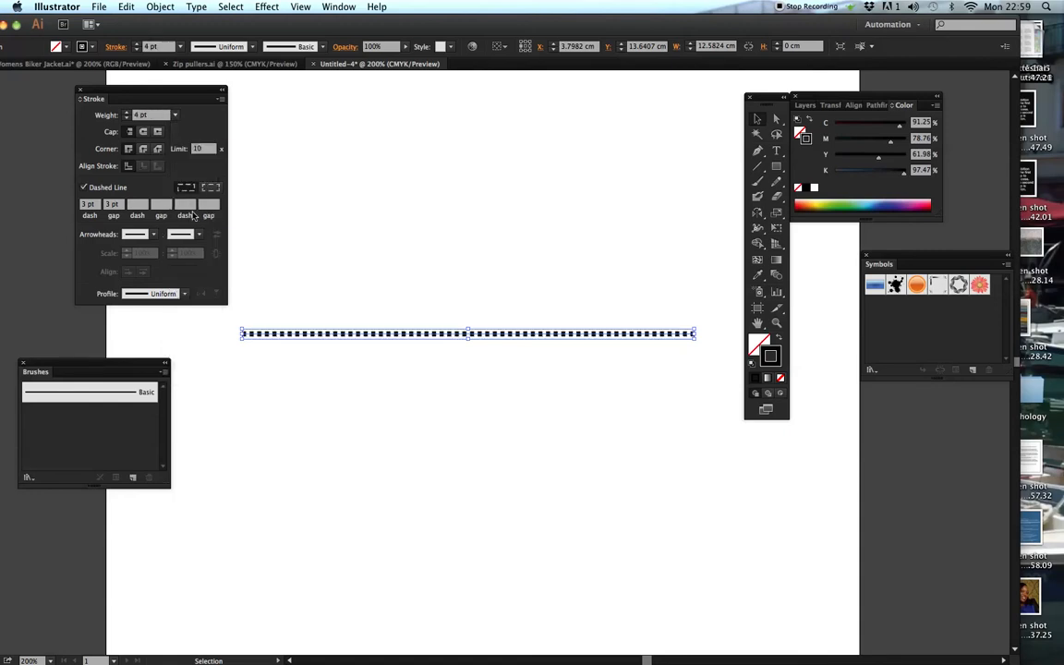
{"action": "left_click", "coordinate": [176, 116]}
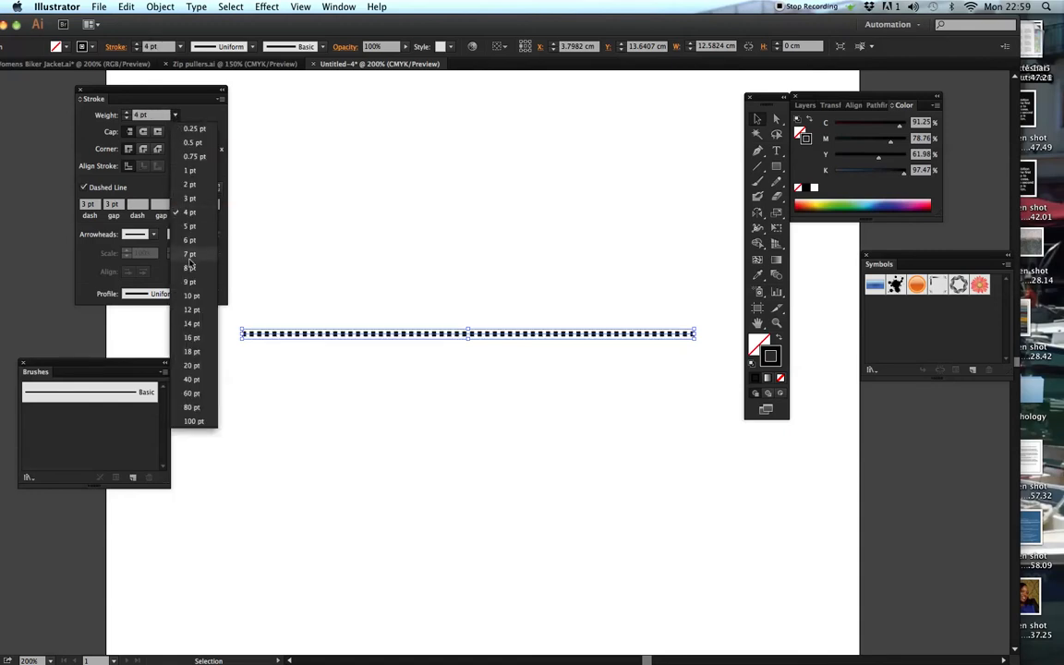
{"action": "left_click", "coordinate": [190, 253]}
{"action": "left_click", "coordinate": [175, 115]}
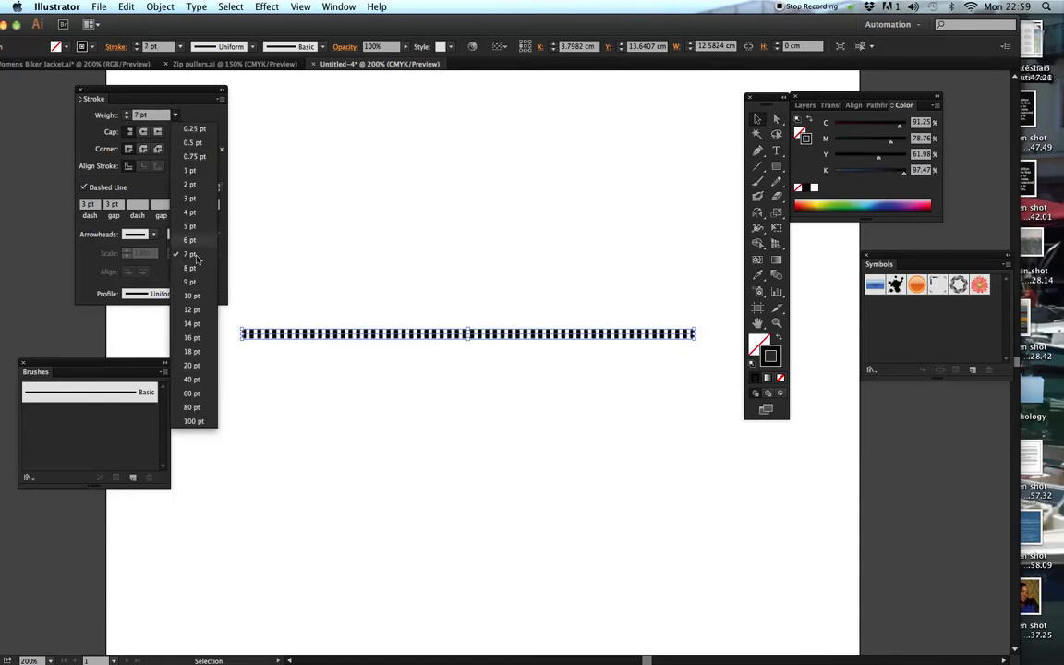
{"action": "left_click", "coordinate": [195, 308]}
{"action": "left_click", "coordinate": [176, 116]}
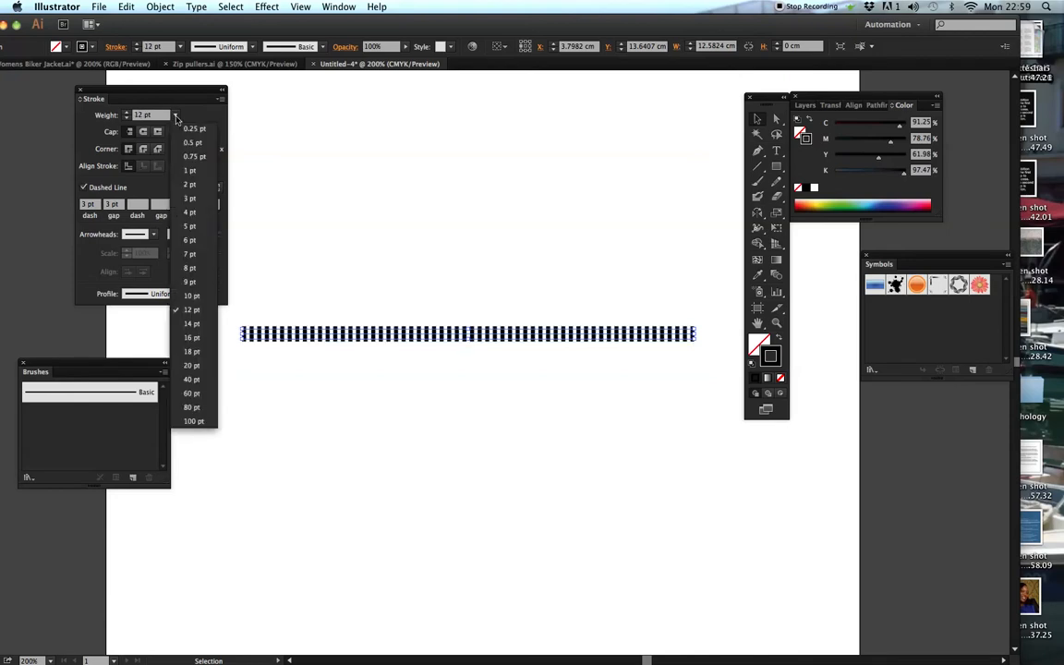
{"action": "left_click", "coordinate": [191, 384]}
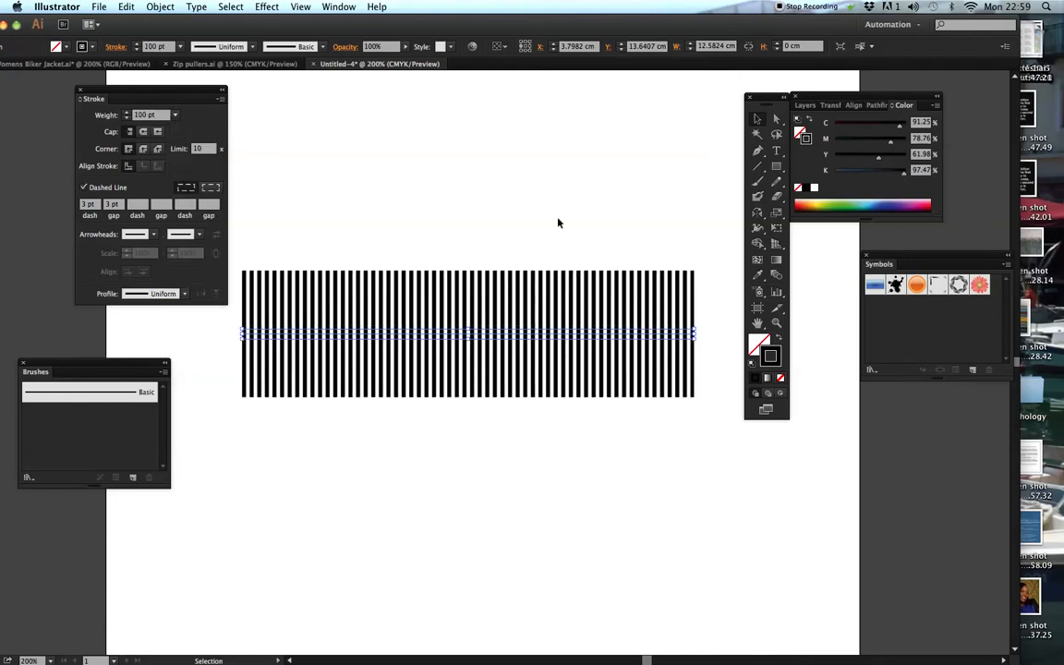
Step: Shift the dashed line slightly on the artboard and start a new pattern brush from it
{"action": "left_click_drag", "start_coordinate": [364, 226], "coordinate": [507, 382]}
{"action": "left_click_drag", "start_coordinate": [482, 230], "coordinate": [481, 329]}
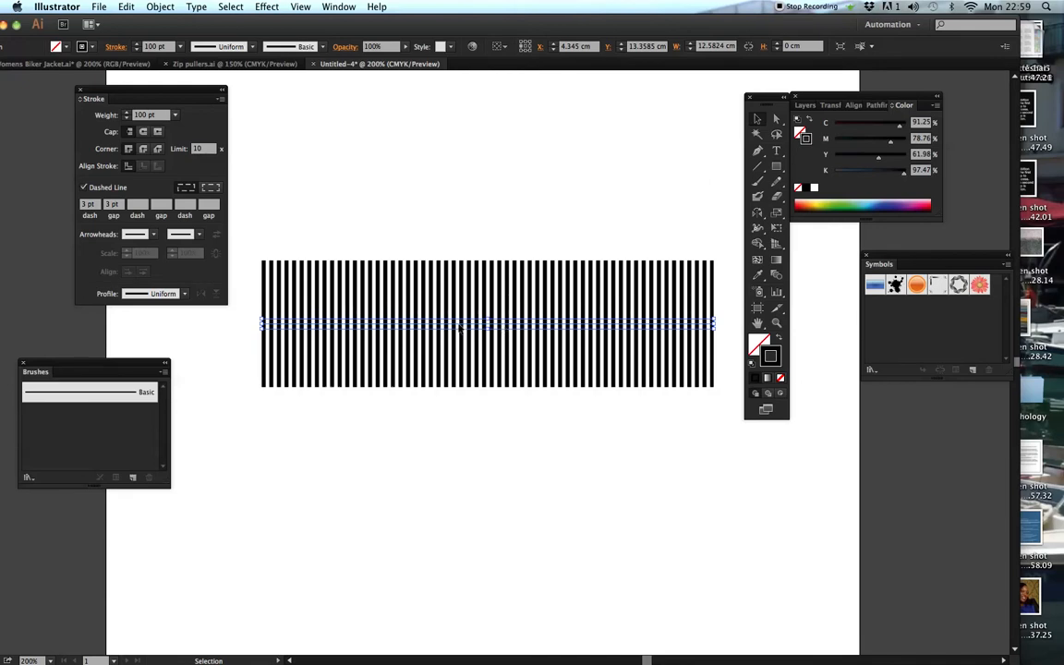
{"action": "mouse_move", "coordinate": [459, 328]}
{"action": "left_mouse_down"}
{"action": "mouse_move", "coordinate": [427, 357]}
{"action": "mouse_move", "coordinate": [202, 435]}
{"action": "mouse_move", "coordinate": [109, 391]}
{"action": "left_mouse_up"}
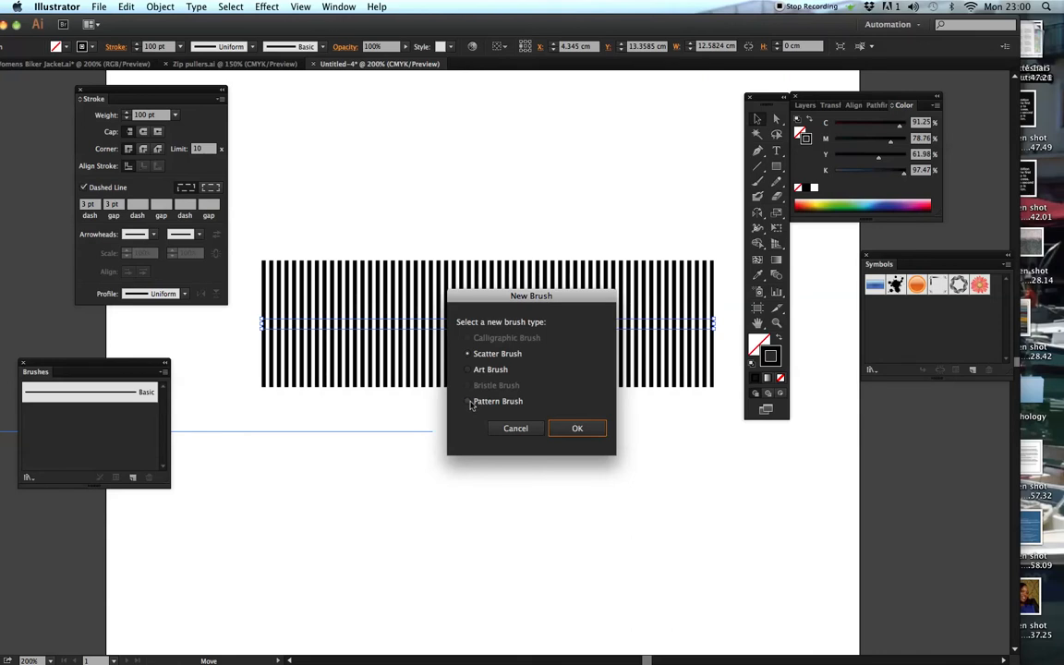
{"action": "left_click", "coordinate": [468, 402]}
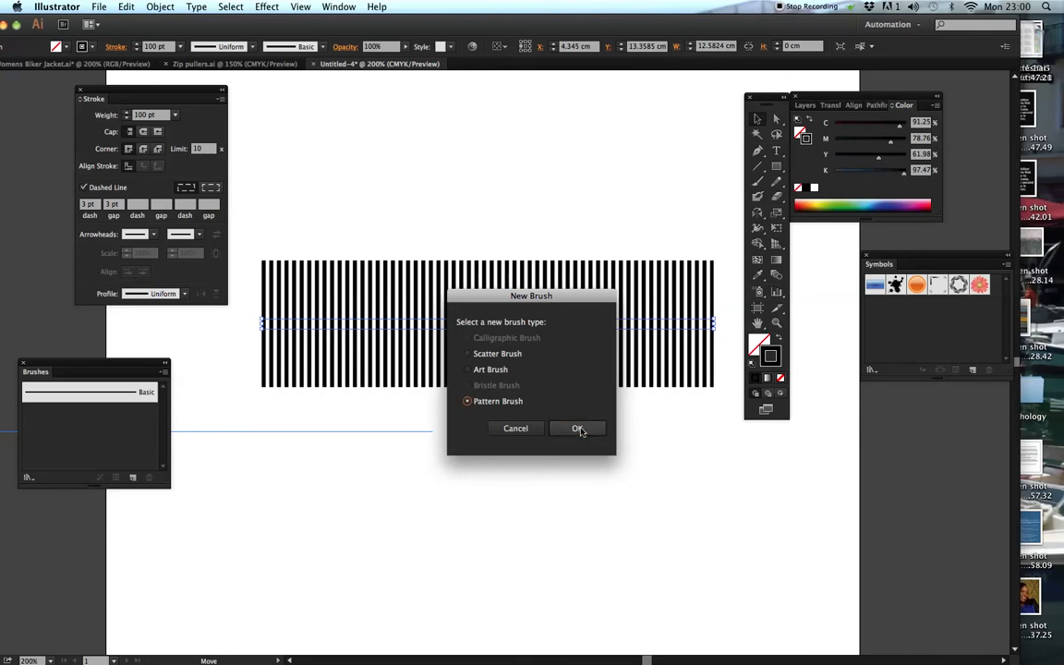
{"action": "left_click", "coordinate": [578, 429]}
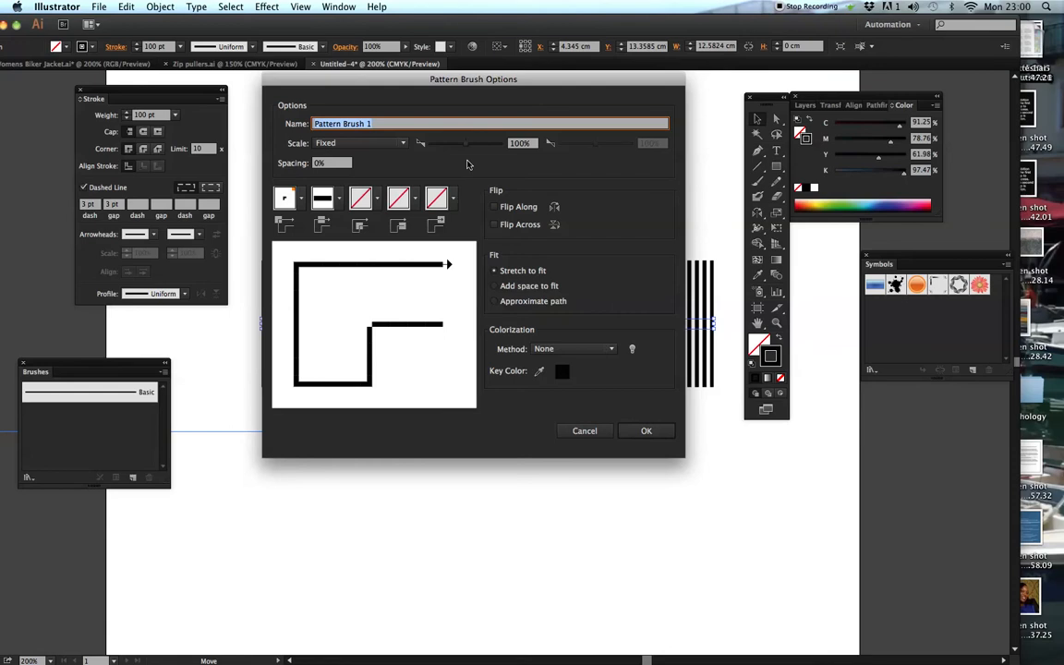
Step: Name the pattern brush Rib and create it with Tints and Shades colorization and the Approximate path fit
{"action": "type", "text": "Rib"}
{"action": "left_click", "coordinate": [614, 349]}
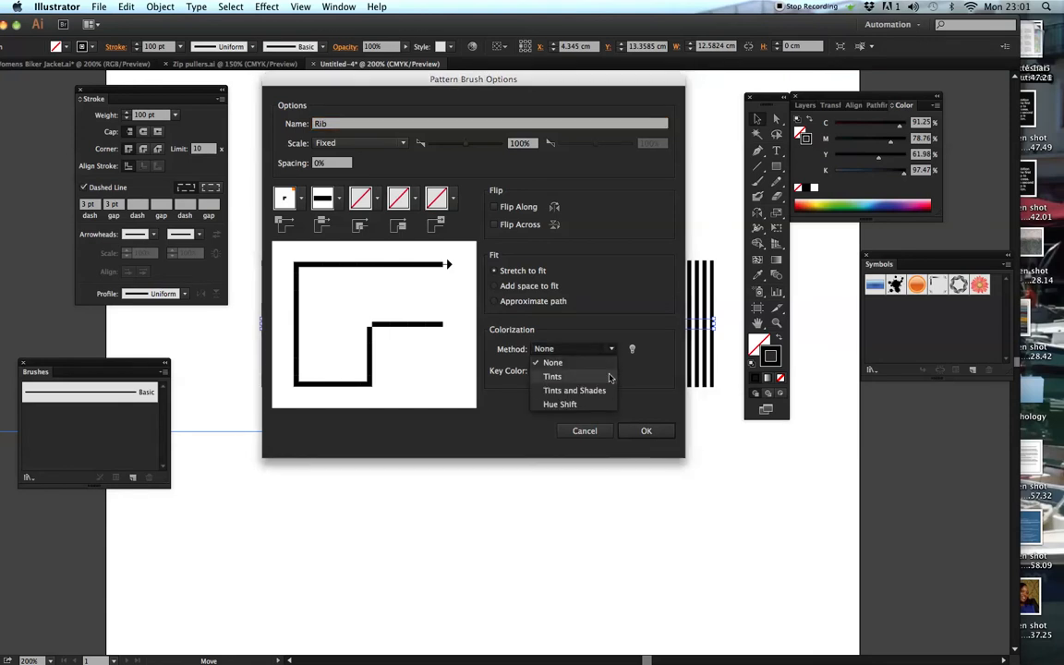
{"action": "left_click", "coordinate": [605, 392]}
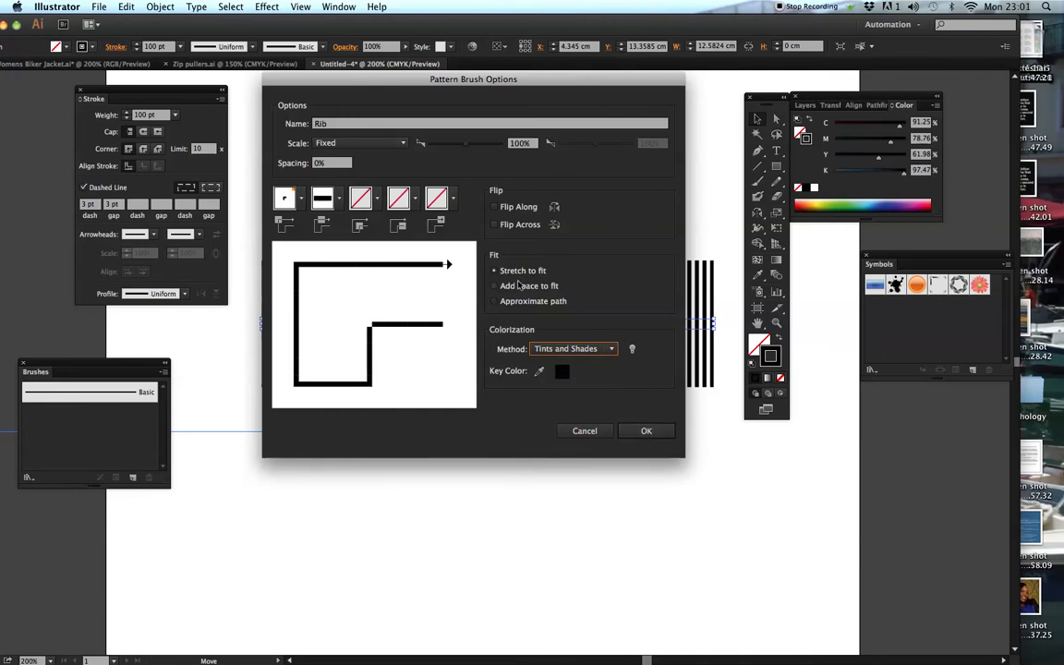
{"action": "left_click", "coordinate": [495, 302]}
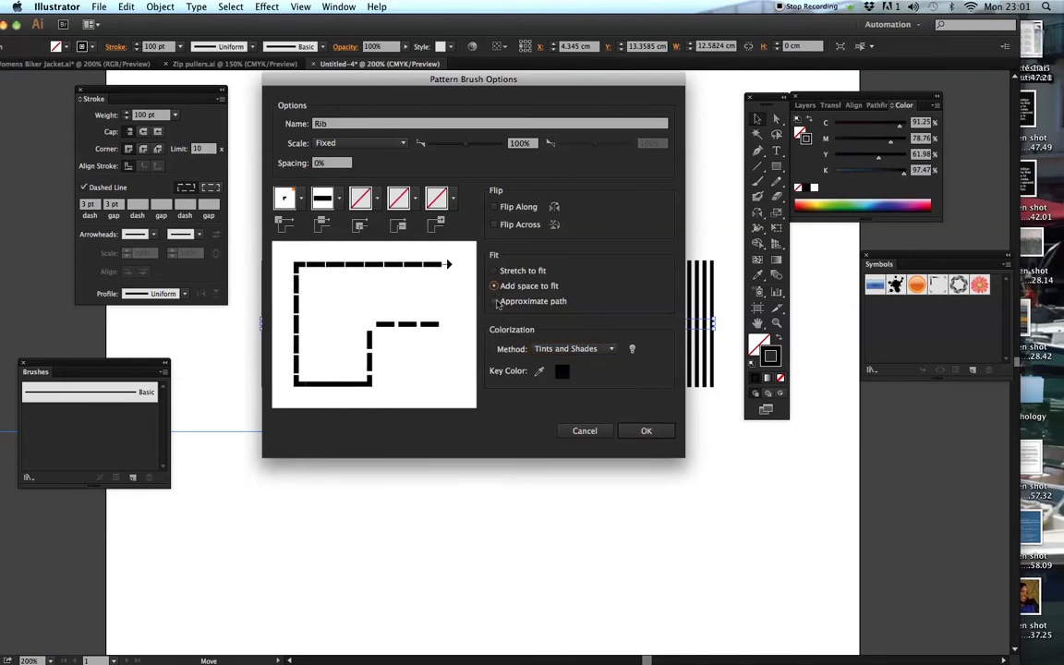
{"action": "left_click", "coordinate": [495, 287]}
{"action": "left_click", "coordinate": [494, 271]}
{"action": "left_click", "coordinate": [519, 300]}
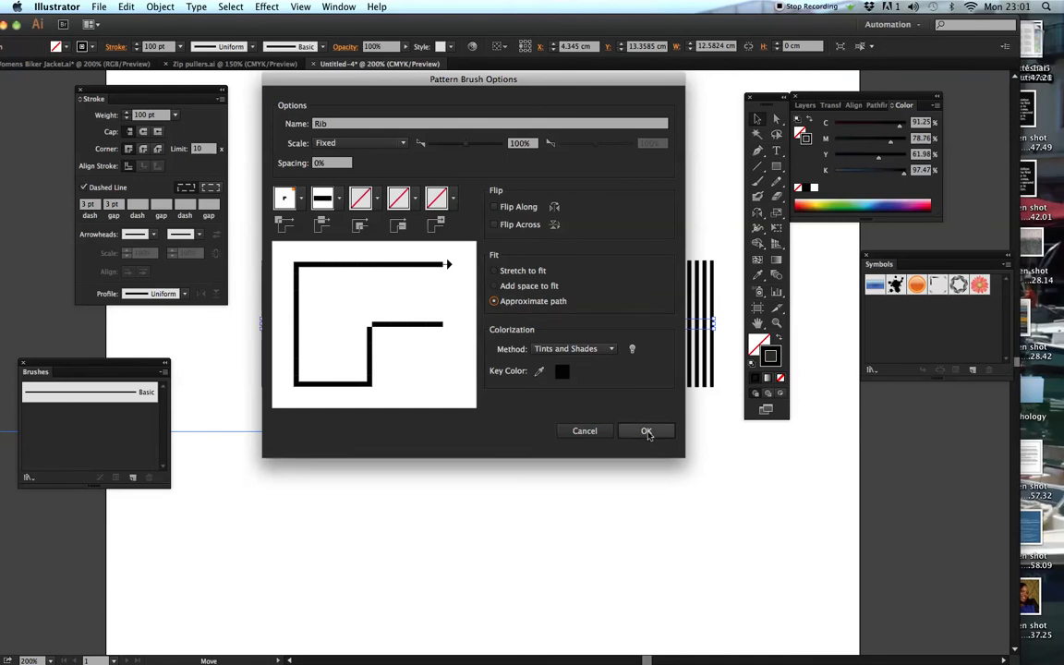
{"action": "left_click", "coordinate": [646, 431]}
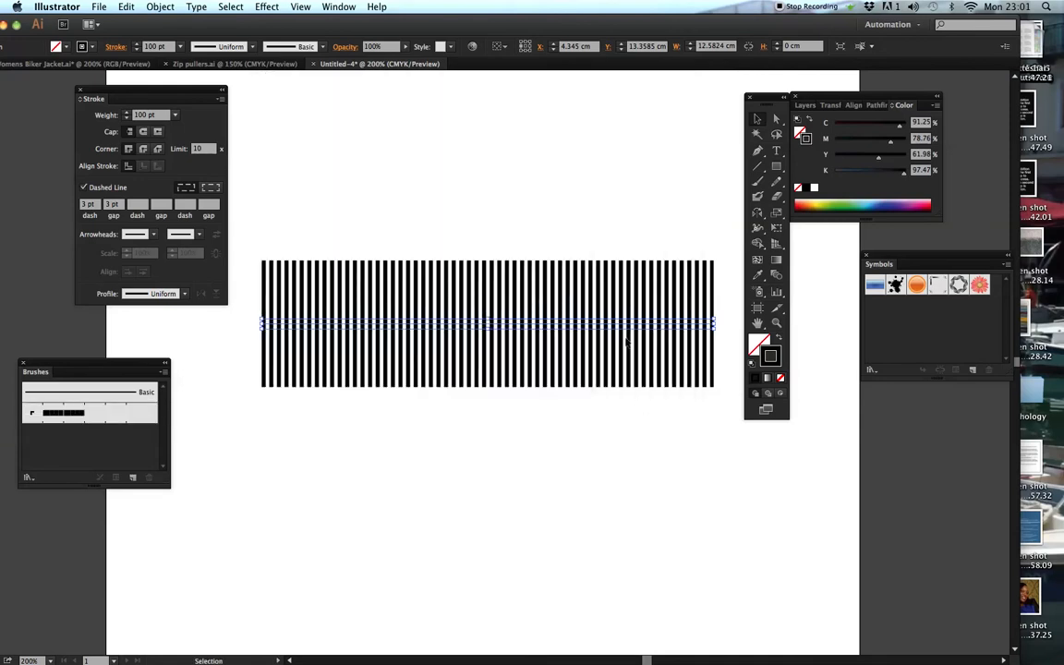
Step: Draw a wavy S-shaped path with the Pen tool below the striped bar, using the same dashed stroke
{"action": "left_click_drag", "start_coordinate": [528, 341], "coordinate": [522, 203]}
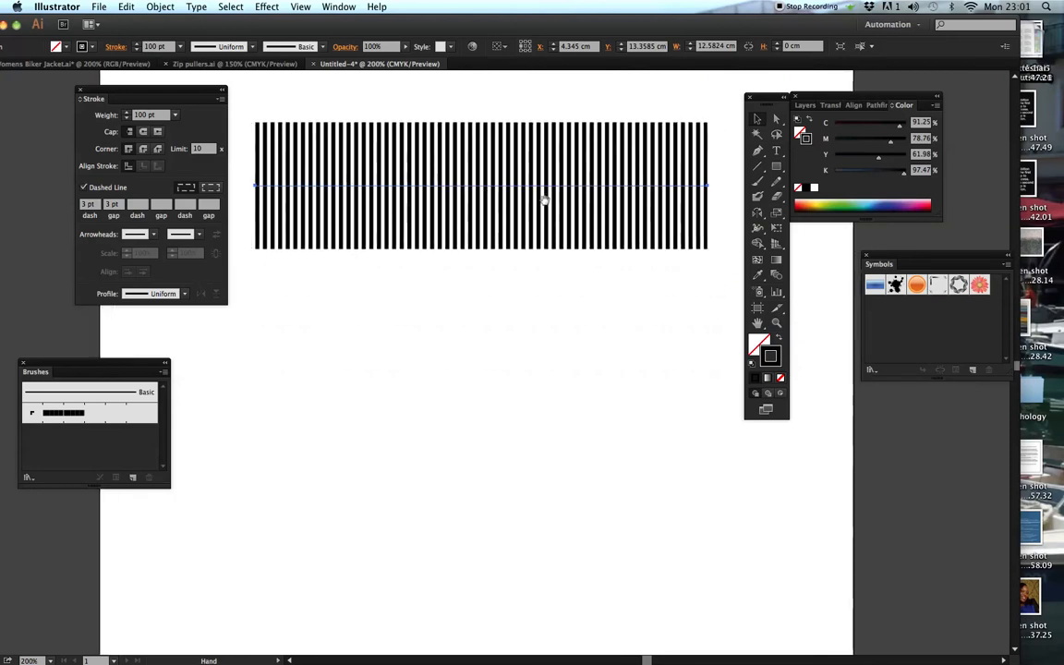
{"action": "left_click", "coordinate": [757, 151]}
{"action": "left_click", "coordinate": [286, 448]}
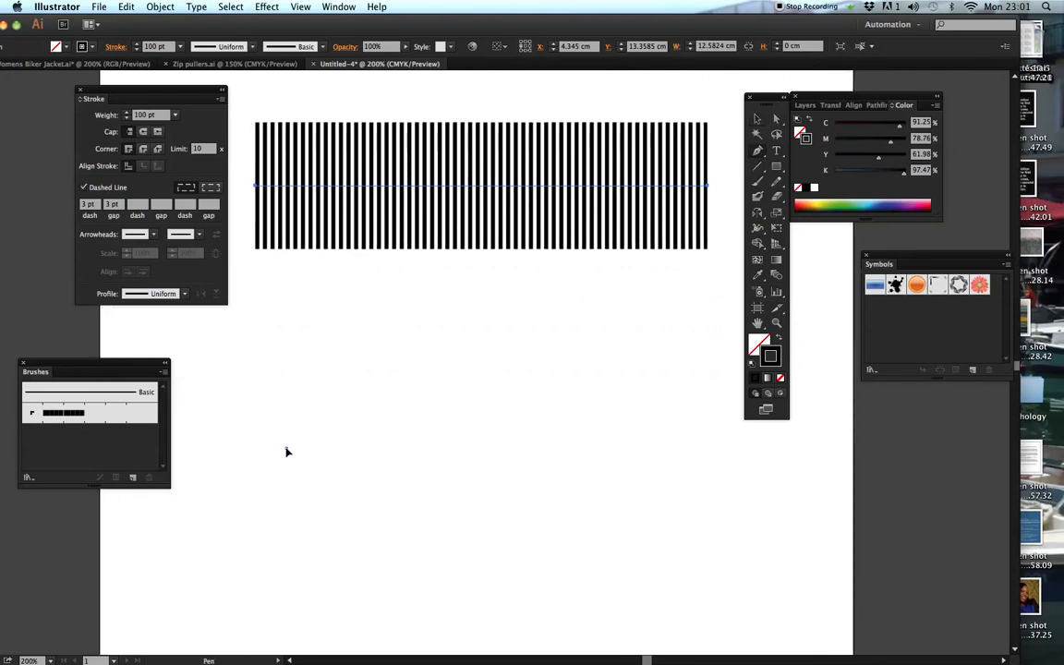
{"action": "left_click_drag", "start_coordinate": [455, 386], "coordinate": [488, 414]}
{"action": "left_click_drag", "start_coordinate": [551, 468], "coordinate": [550, 469]}
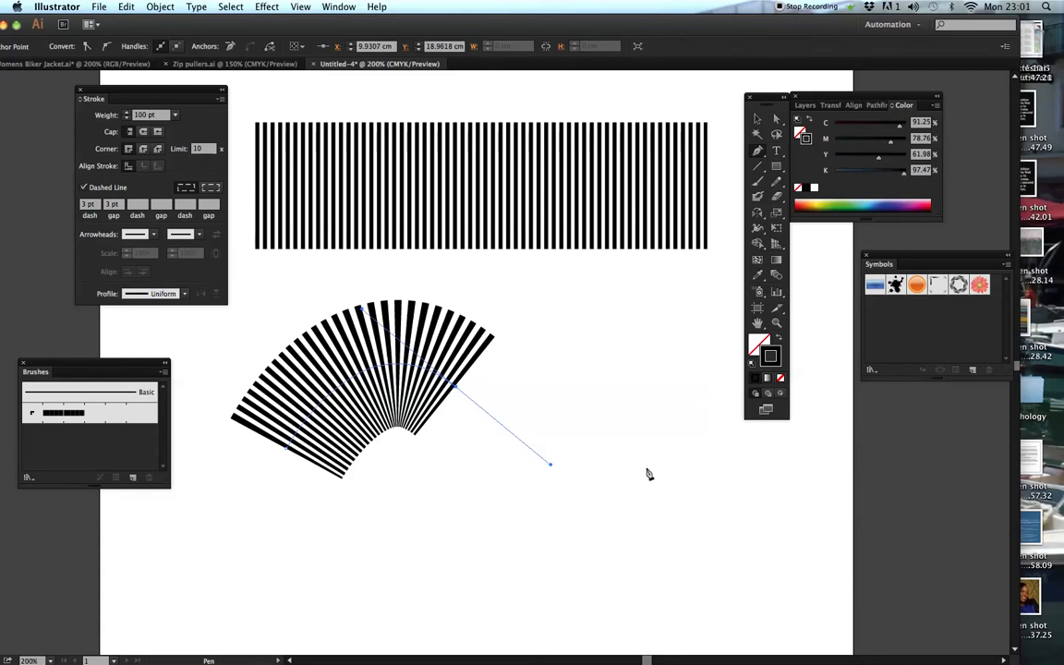
{"action": "left_click_drag", "start_coordinate": [650, 468], "coordinate": [724, 454]}
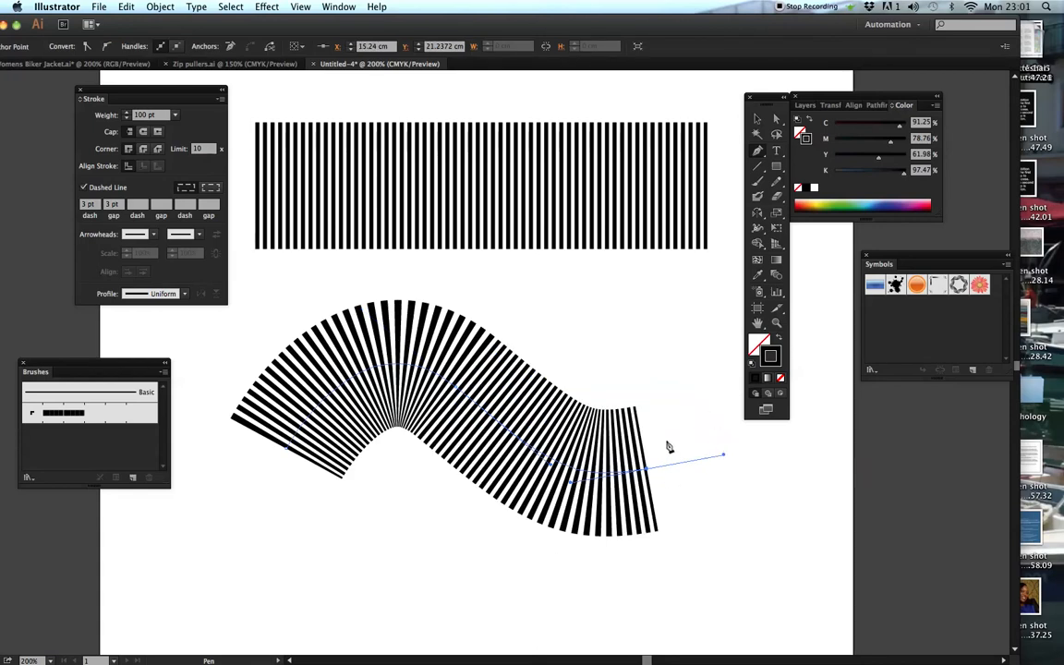
{"action": "key", "text": "v"}
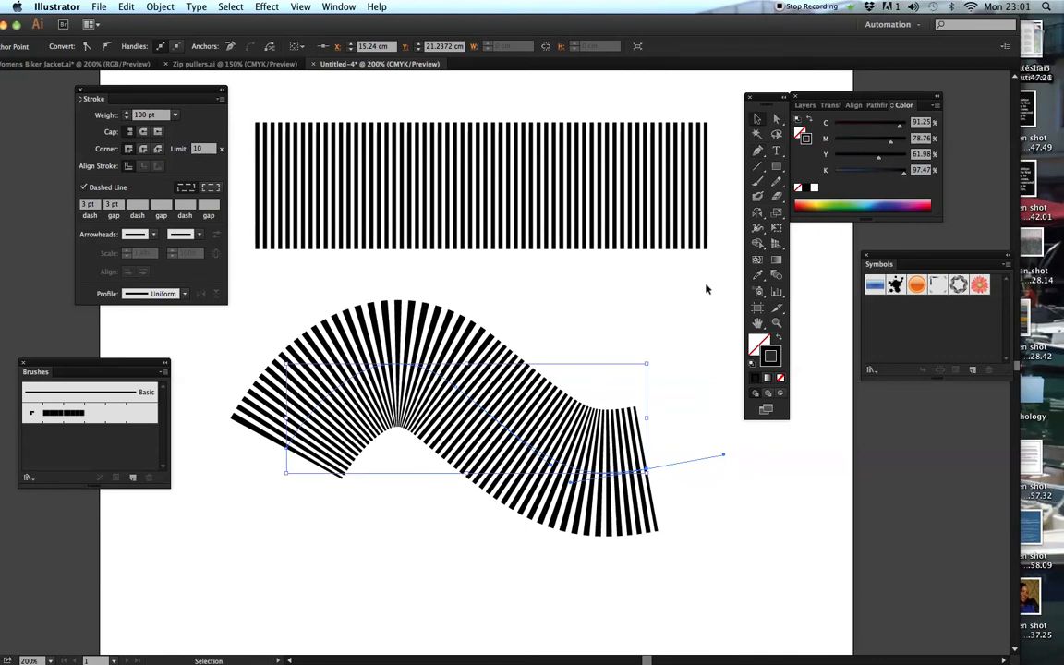
Step: Draw a dashed circle about 3.3 cm in diameter above the striped bar and move it down nearer the bar
{"action": "key", "text": "space"}
{"action": "left_click_drag", "start_coordinate": [556, 604], "coordinate": [566, 379]}
{"action": "left_click_drag", "start_coordinate": [615, 298], "coordinate": [621, 476]}
{"action": "key", "text": "space"}
{"action": "left_click_drag", "start_coordinate": [575, 226], "coordinate": [583, 541]}
{"action": "left_click_drag", "start_coordinate": [586, 391], "coordinate": [562, 497]}
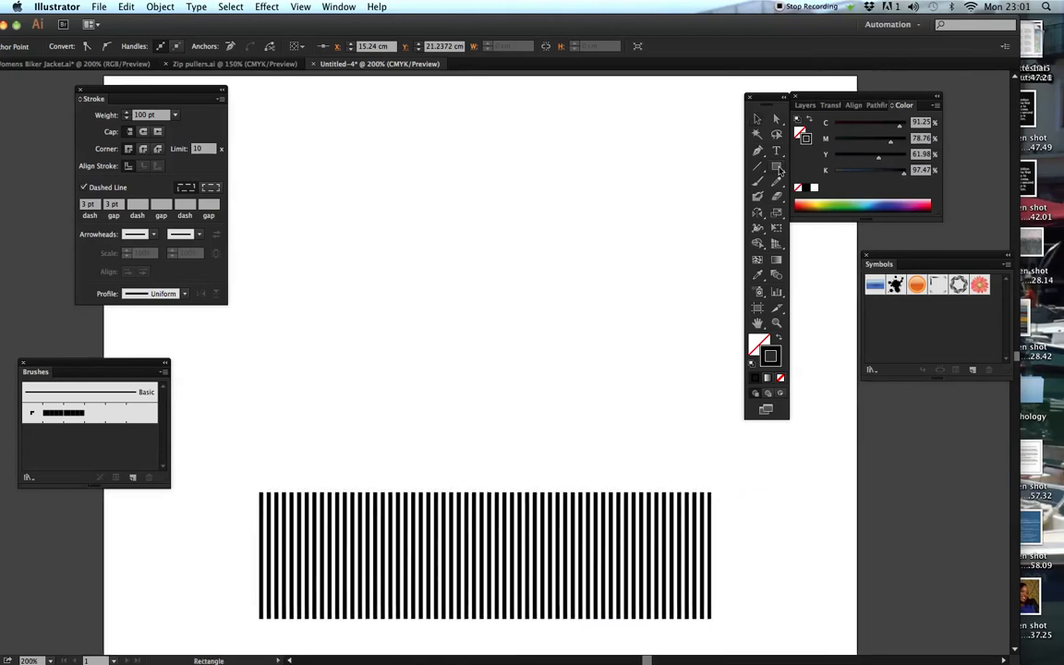
{"action": "left_click", "coordinate": [776, 167]}
{"action": "left_click_drag", "start_coordinate": [779, 171], "coordinate": [833, 196]}
{"action": "left_click_drag", "start_coordinate": [461, 205], "coordinate": [522, 265]}
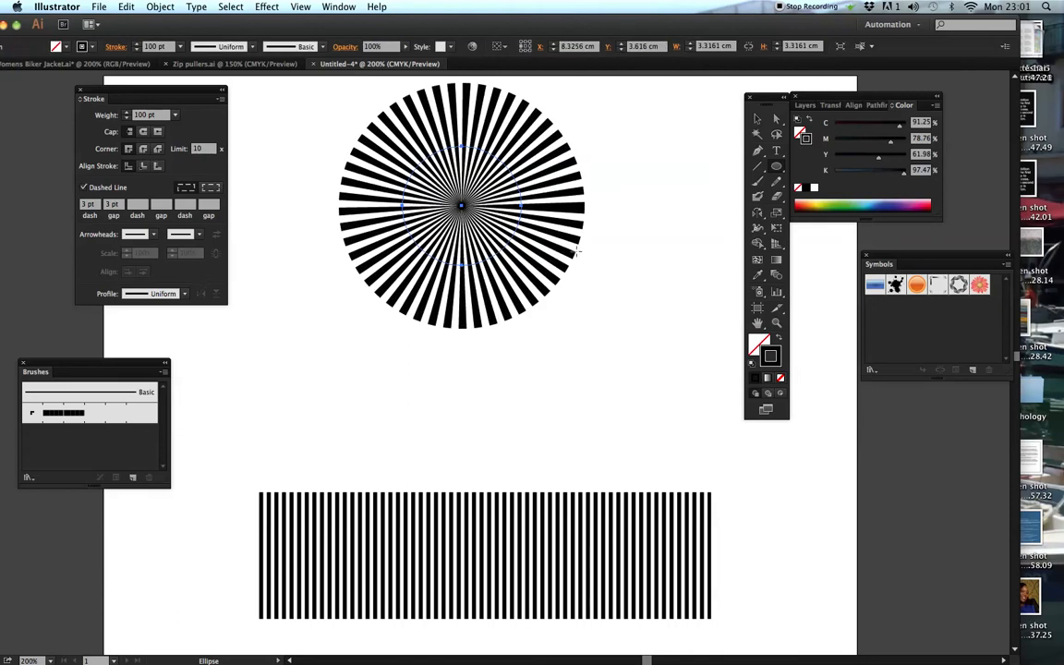
{"action": "left_click", "coordinate": [758, 120]}
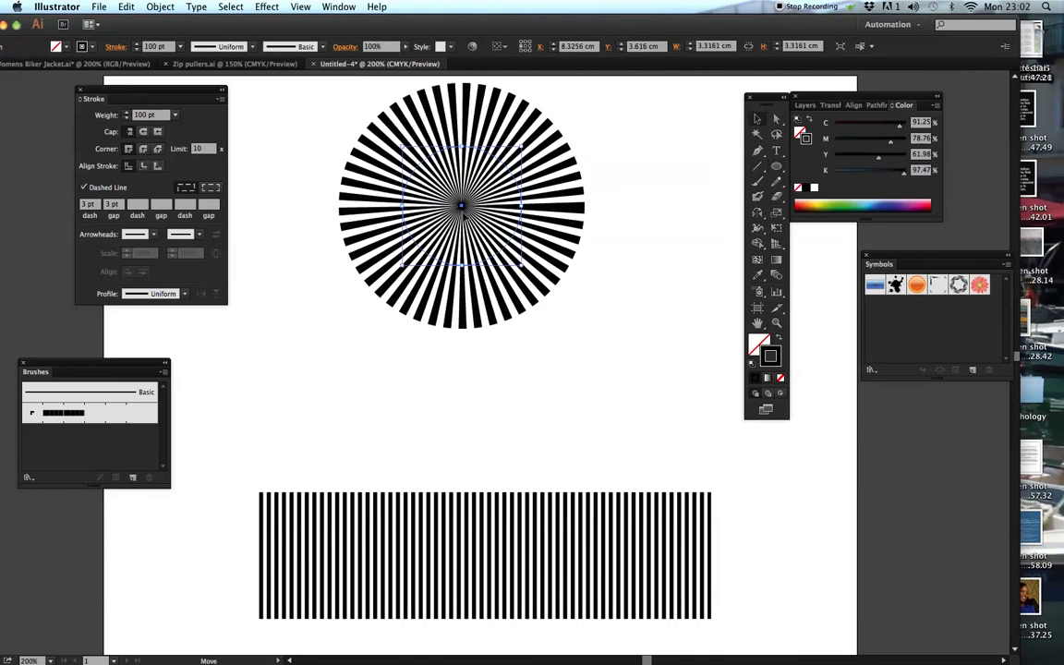
{"action": "left_click_drag", "start_coordinate": [474, 277], "coordinate": [483, 345]}
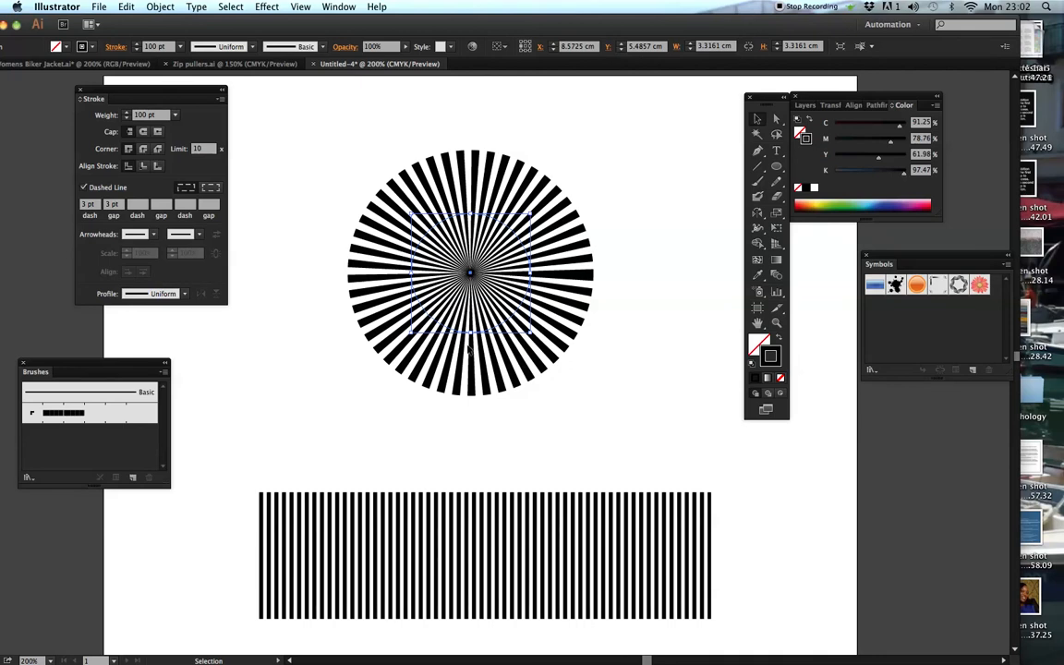
Step: Try stroke weights of 6, 12 and 40 pt on the dashed circle, and set it back to 100 pt
{"action": "left_click", "coordinate": [176, 115]}
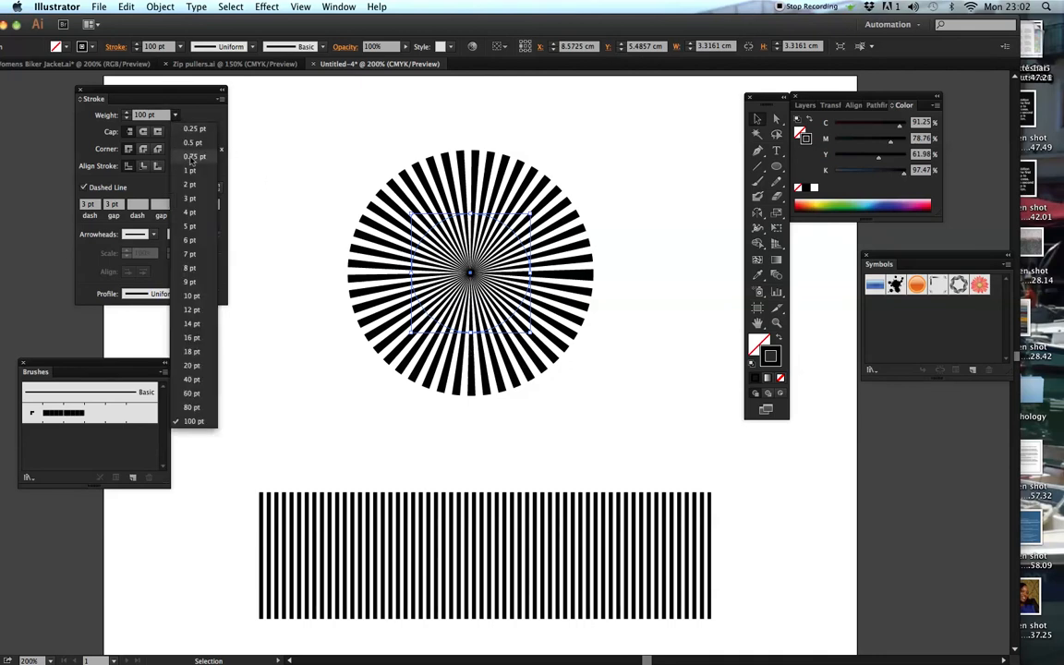
{"action": "left_click", "coordinate": [190, 240]}
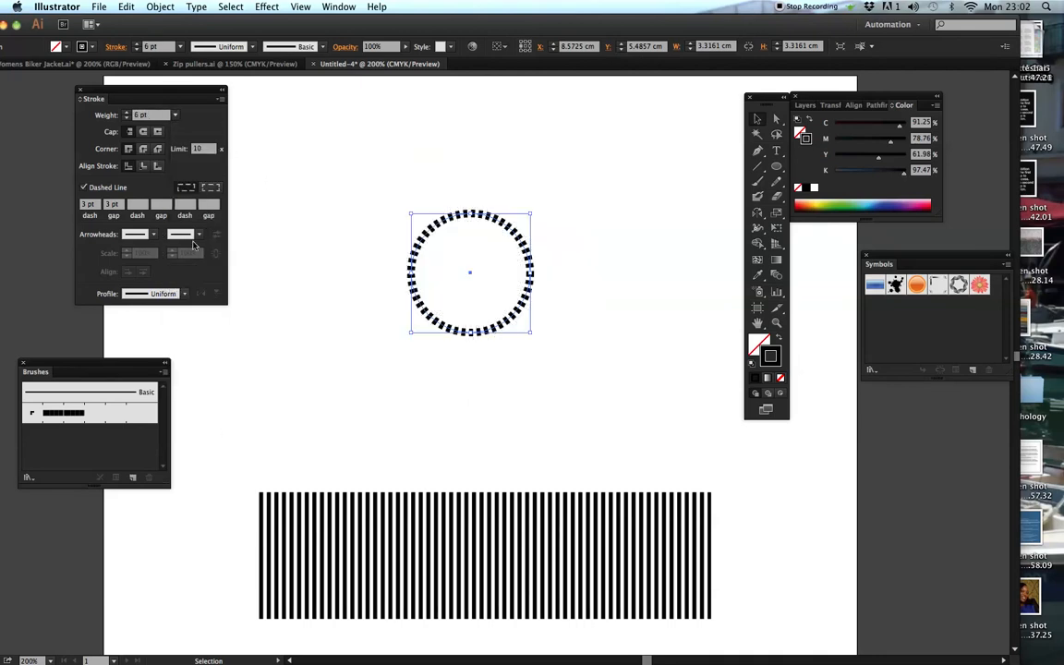
{"action": "left_click", "coordinate": [176, 116]}
{"action": "left_click", "coordinate": [175, 277]}
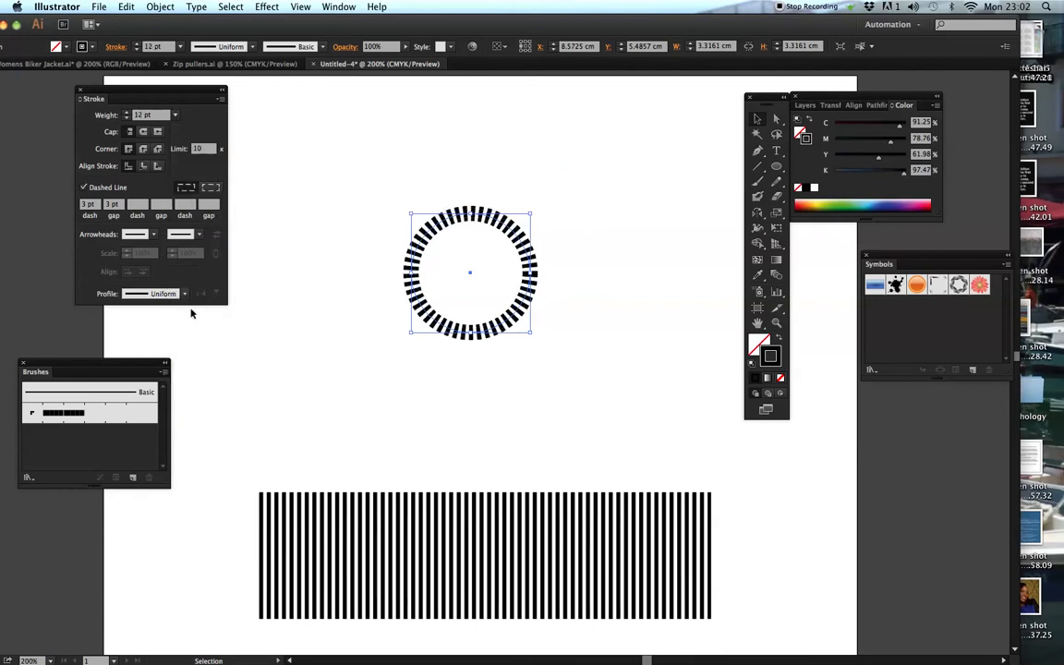
{"action": "left_click", "coordinate": [175, 116]}
{"action": "left_click", "coordinate": [185, 366]}
{"action": "left_click", "coordinate": [175, 115]}
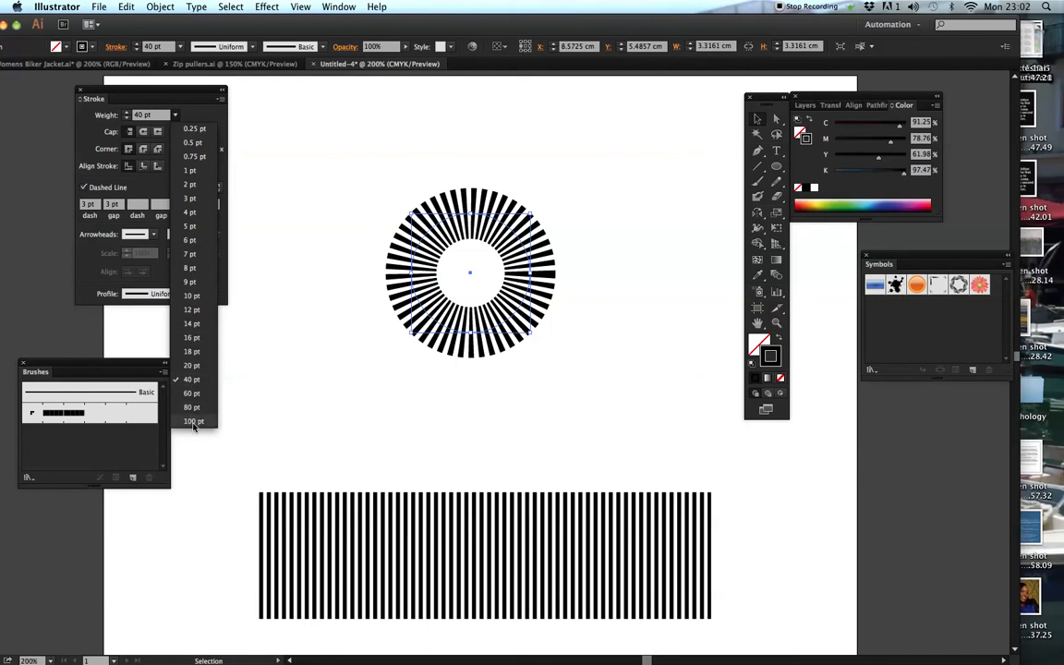
{"action": "left_click", "coordinate": [190, 288]}
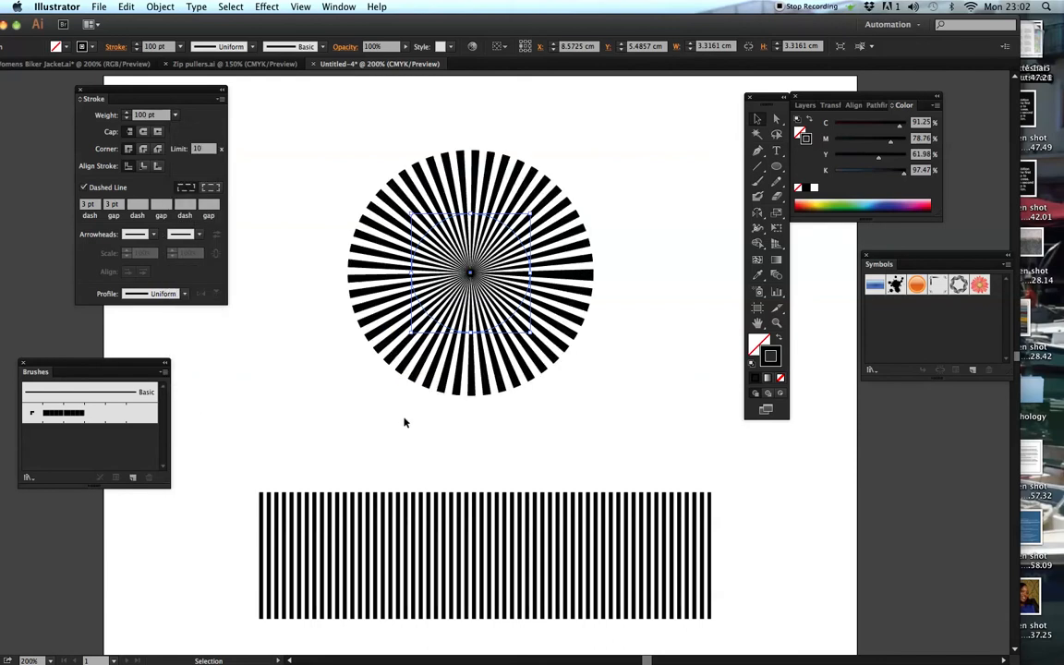
Step: Deselect the circle and arrange the Stroke and Brushes panels side by side, clear of the striped bar and wavy path
{"action": "left_click", "coordinate": [693, 209]}
{"action": "scroll", "coordinate": [444, 462], "scroll_direction": "down", "scroll_amount": 5}
{"action": "scroll", "coordinate": [443, 462], "scroll_direction": "left", "scroll_amount": 1}
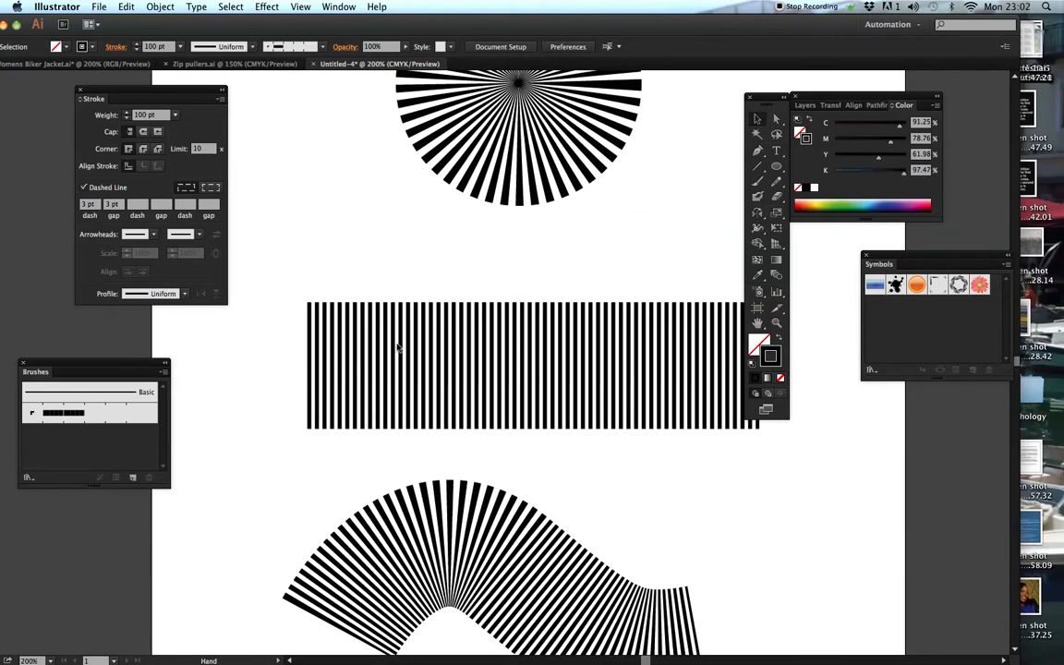
{"action": "mouse_move", "coordinate": [115, 364]}
{"action": "left_mouse_down"}
{"action": "mouse_move", "coordinate": [354, 162]}
{"action": "mouse_move", "coordinate": [325, 130]}
{"action": "left_mouse_up"}
{"action": "left_click_drag", "start_coordinate": [159, 95], "coordinate": [94, 91]}
{"action": "left_click_drag", "start_coordinate": [247, 131], "coordinate": [203, 117]}
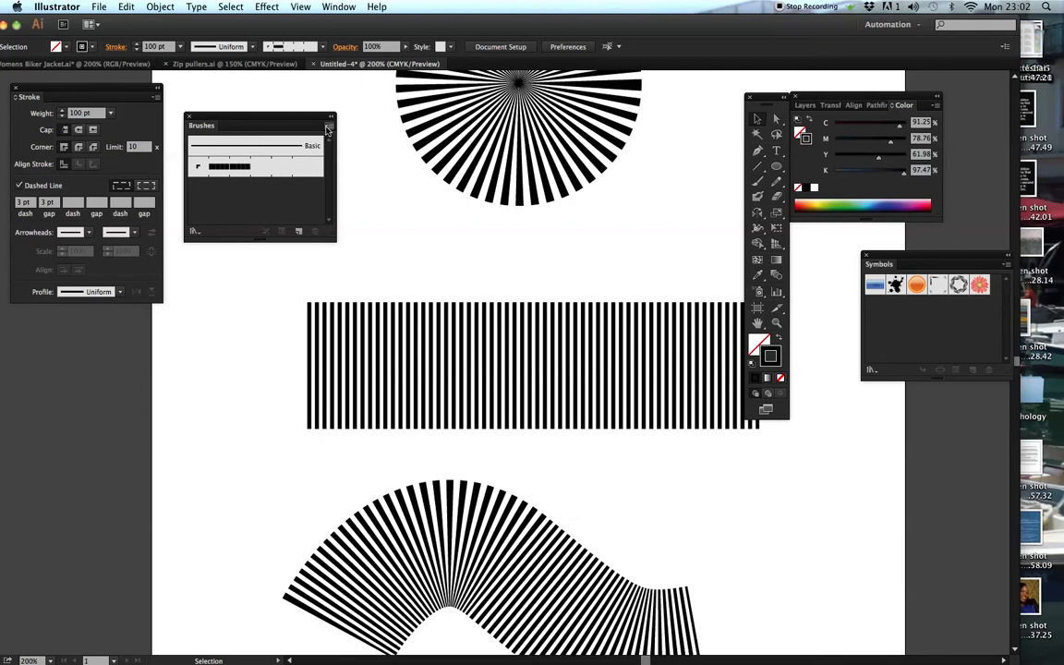
{"action": "mouse_move", "coordinate": [327, 129]}
{"action": "left_mouse_down"}
{"action": "mouse_move", "coordinate": [351, 128]}
{"action": "mouse_move", "coordinate": [345, 144]}
{"action": "left_mouse_up"}
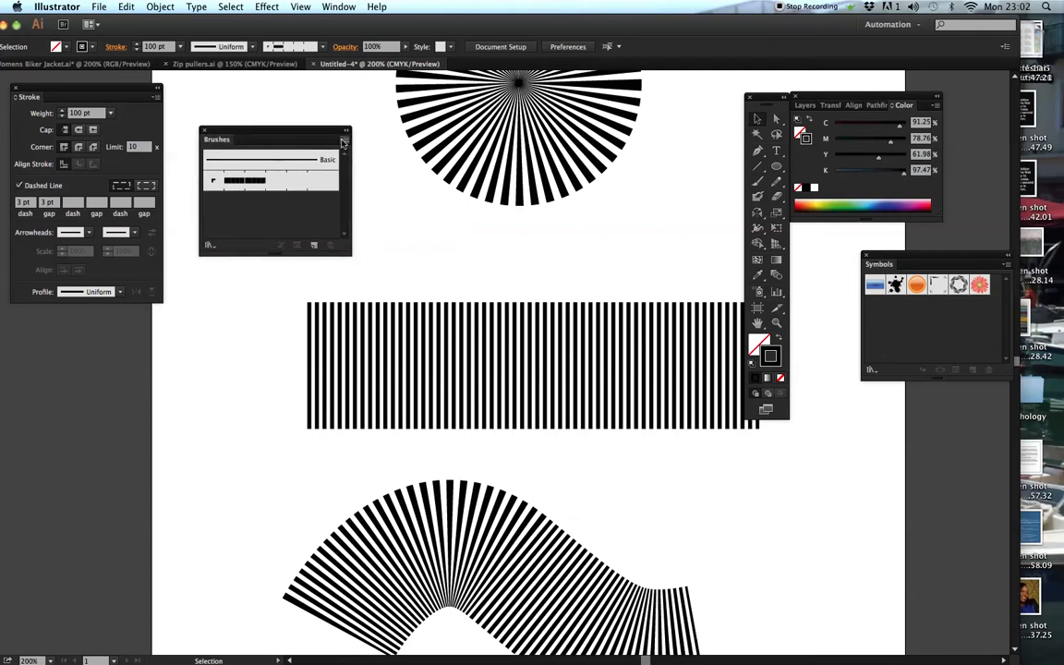
Step: Save the current brushes as a brush library named "brush library" on the Desktop
{"action": "left_click", "coordinate": [344, 142]}
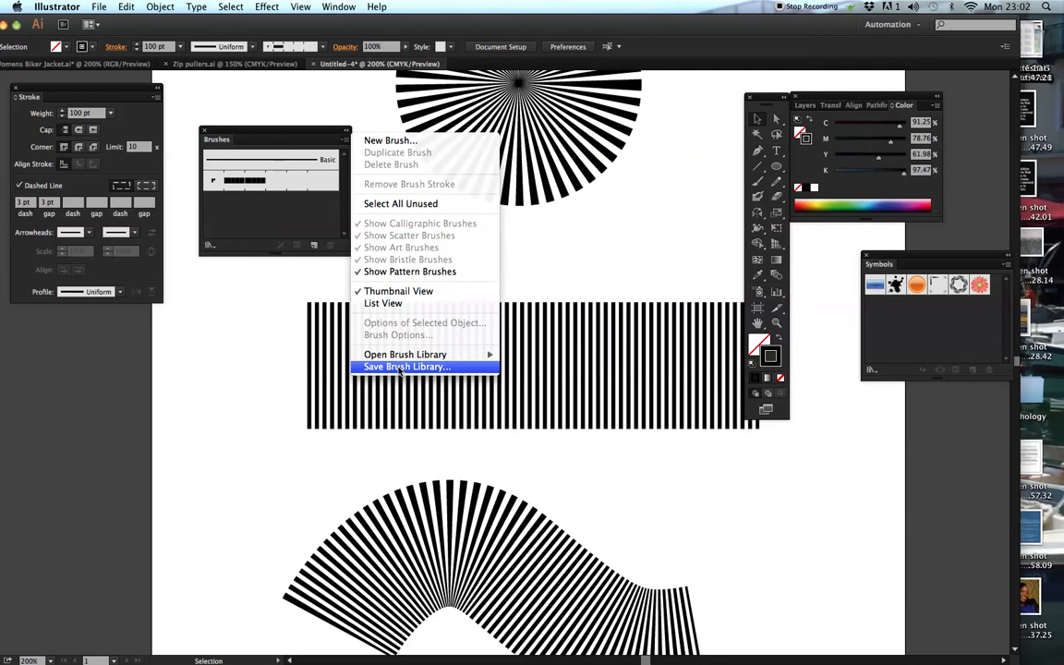
{"action": "left_click", "coordinate": [400, 366]}
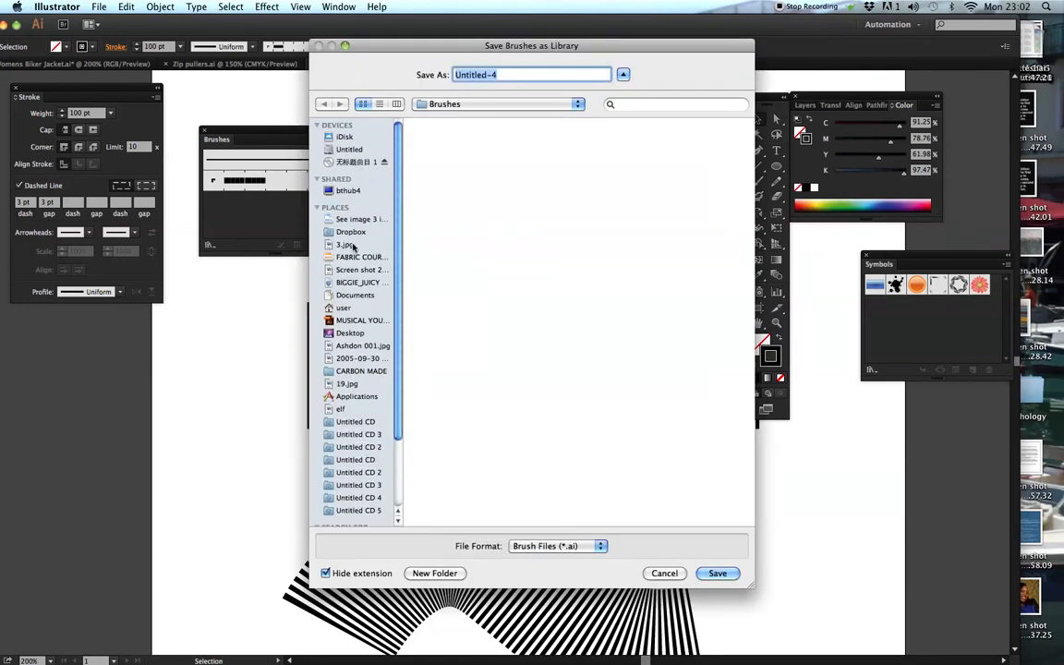
{"action": "left_click", "coordinate": [350, 332]}
{"action": "type", "text": "brus"}
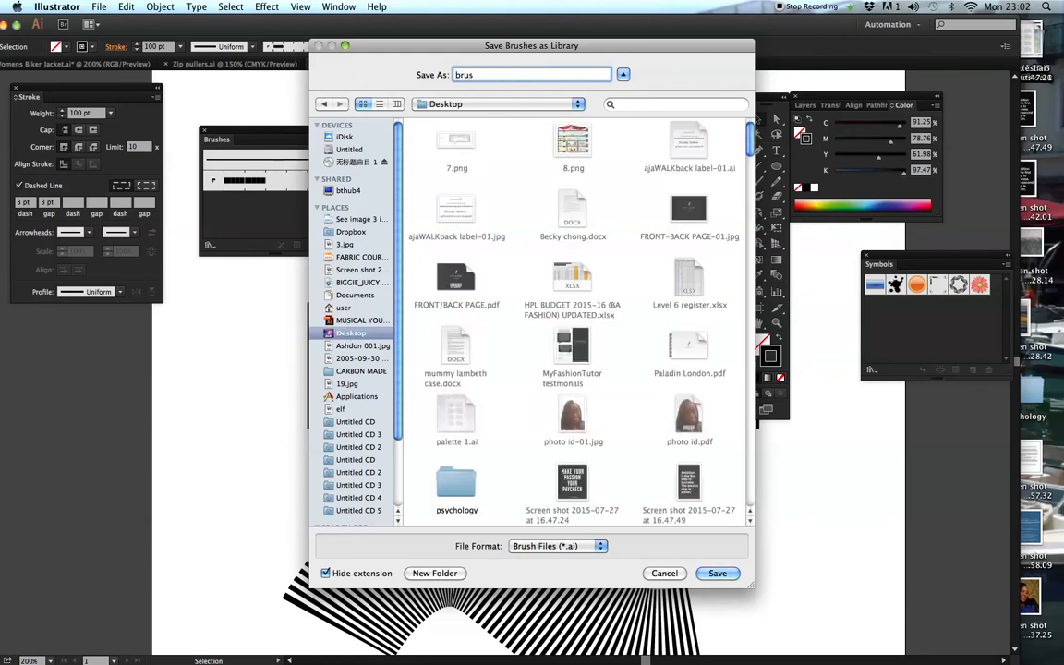
{"action": "type", "text": "h library"}
{"action": "left_click", "coordinate": [718, 573]}
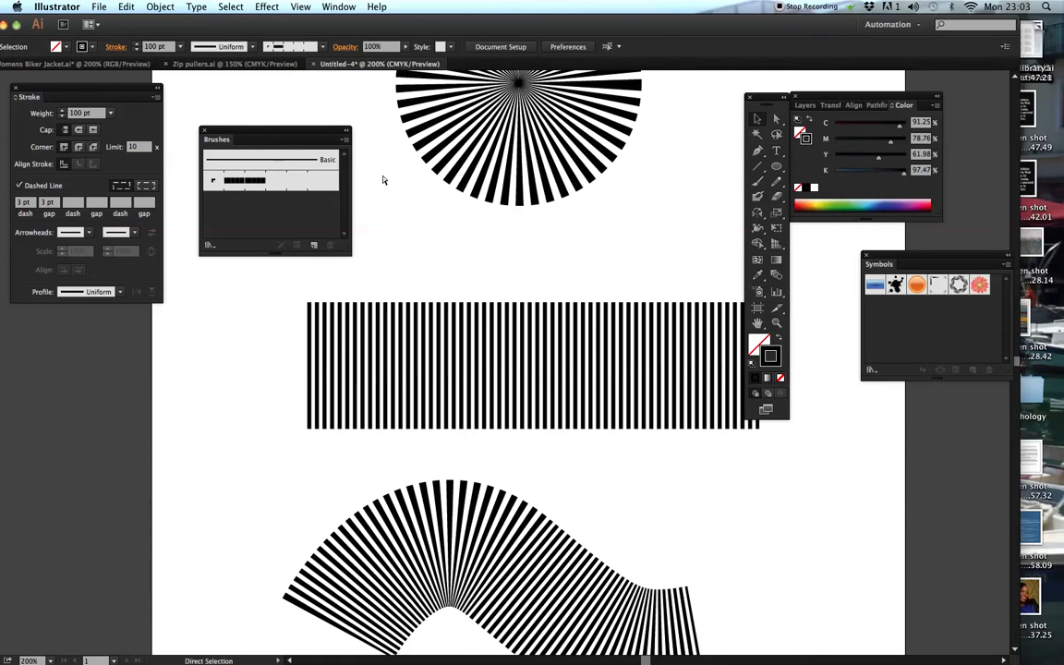
Step: Create a new blank document and look through its default brushes
{"action": "key", "text": "super+n"}
{"action": "left_click", "coordinate": [627, 365]}
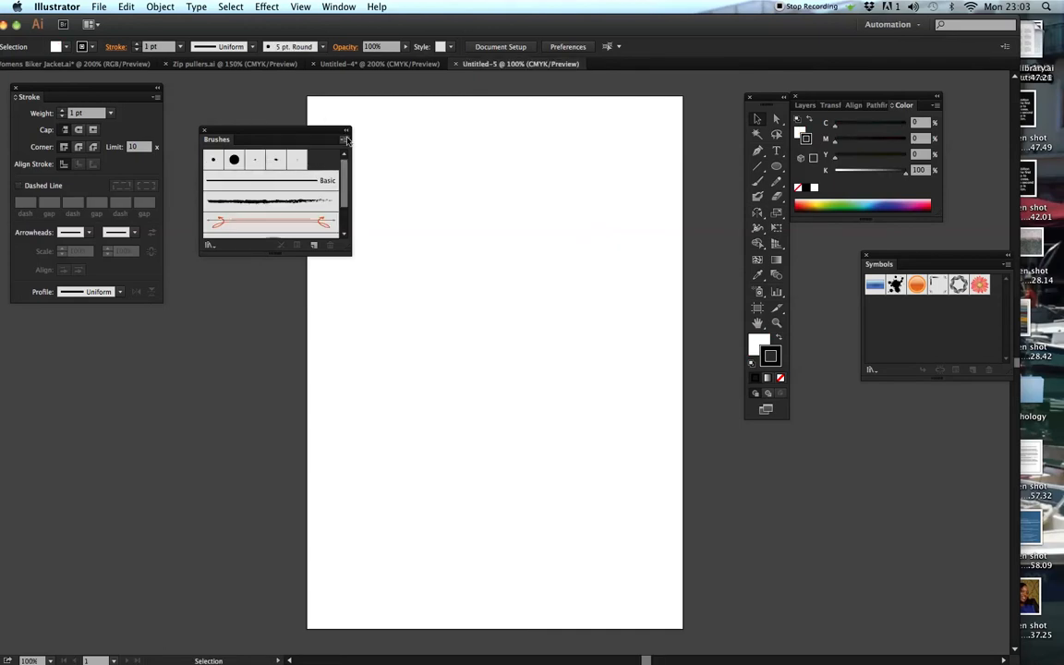
{"action": "scroll", "coordinate": [274, 185], "scroll_direction": "down", "scroll_amount": 3}
{"action": "scroll", "coordinate": [268, 193], "scroll_direction": "up", "scroll_amount": 3}
{"action": "scroll", "coordinate": [342, 194], "scroll_direction": "down", "scroll_amount": 3}
{"action": "scroll", "coordinate": [342, 194], "scroll_direction": "up", "scroll_amount": 3}
Step: Load brush library.ai from the Desktop and place its panel directly beneath the Brushes panel
{"action": "left_click", "coordinate": [343, 144]}
{"action": "mouse_move", "coordinate": [395, 357]}
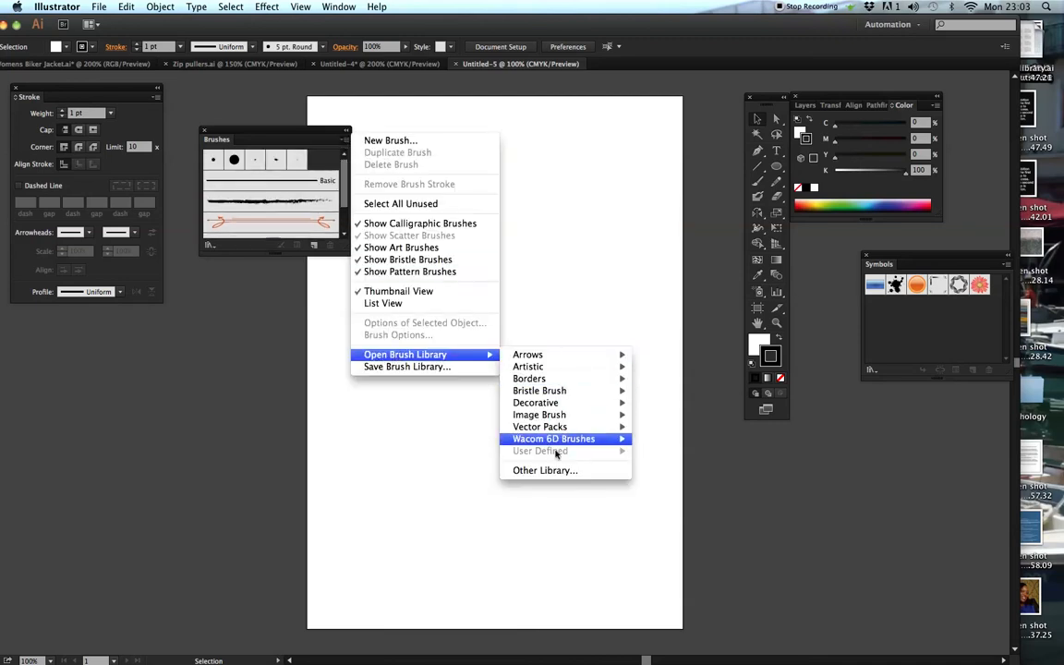
{"action": "left_click", "coordinate": [558, 470]}
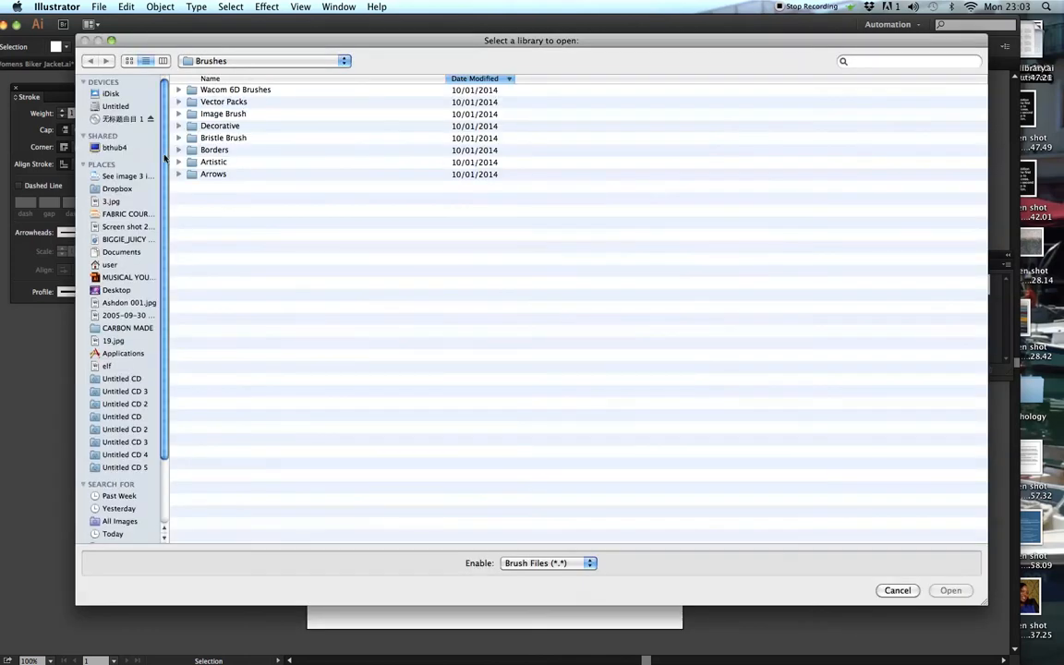
{"action": "left_click", "coordinate": [115, 291]}
{"action": "left_click", "coordinate": [238, 91]}
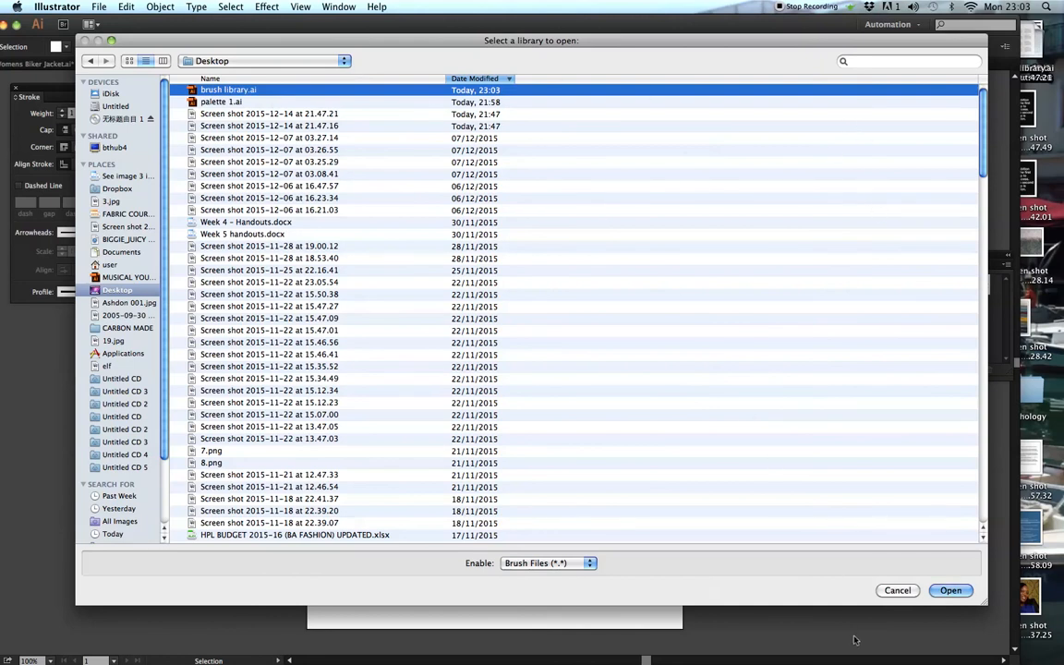
{"action": "left_click", "coordinate": [950, 590]}
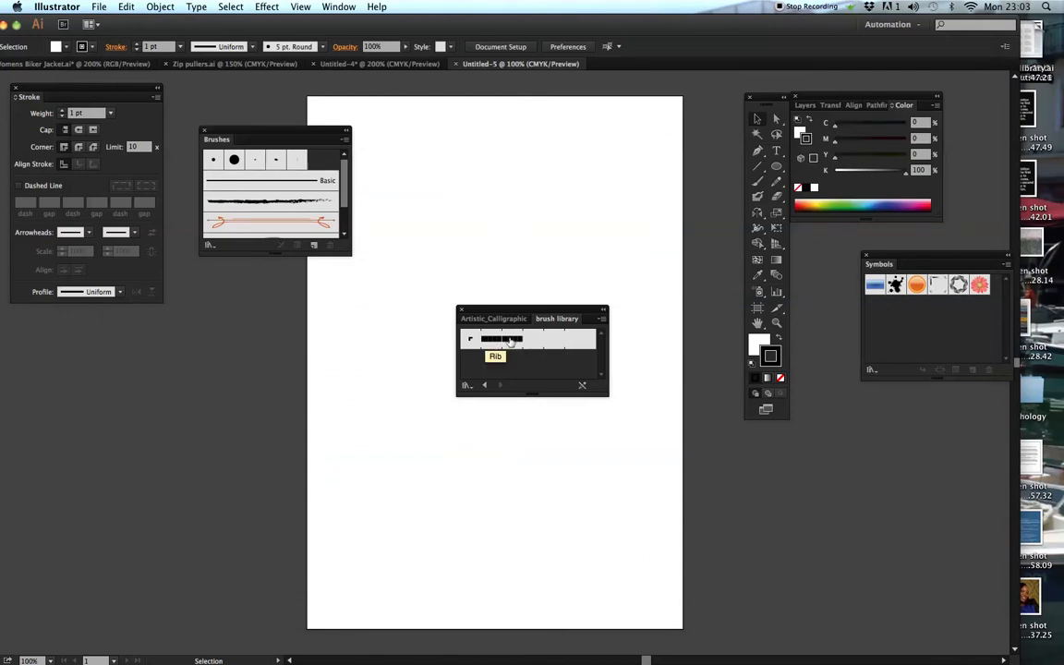
{"action": "mouse_move", "coordinate": [507, 316]}
{"action": "left_mouse_down"}
{"action": "mouse_move", "coordinate": [232, 279]}
{"action": "mouse_move", "coordinate": [248, 266]}
{"action": "left_mouse_up"}
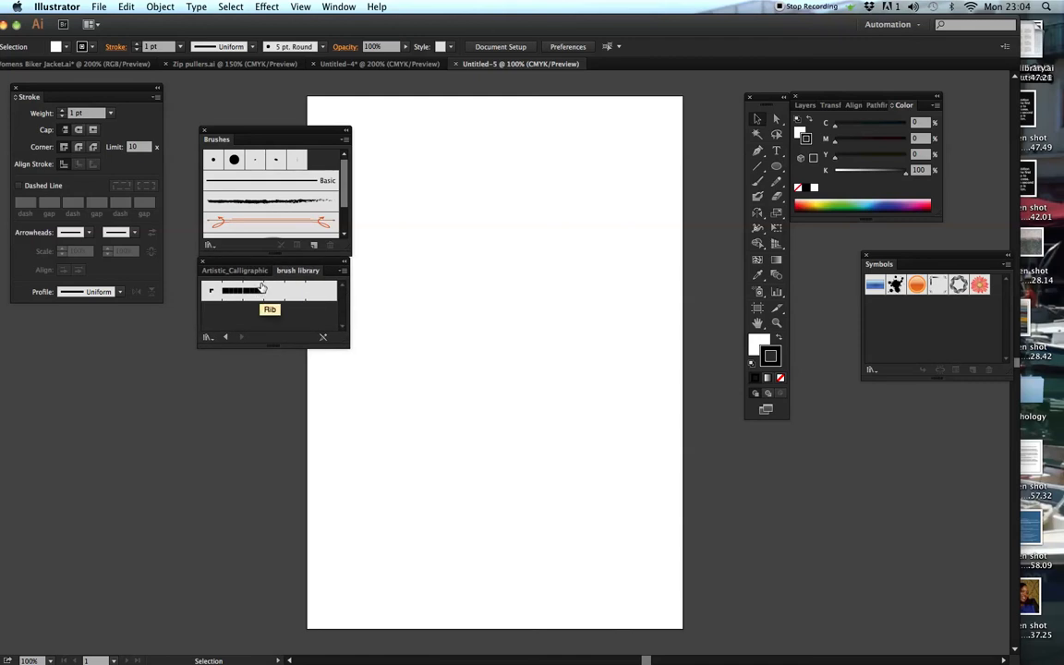
Step: Return to the Untitled-4 document, delete the striped circle, bar and wavy path, and move the brush panels clear of the artboard
{"action": "left_click", "coordinate": [397, 65]}
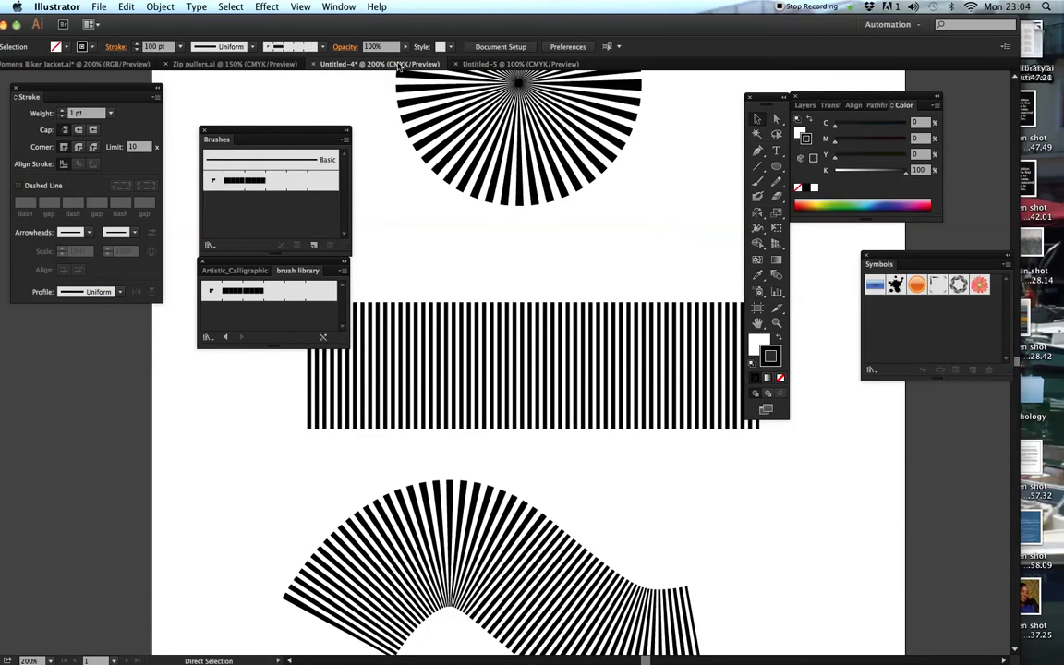
{"action": "key", "text": "super+minus"}
{"action": "key", "text": "super+minus"}
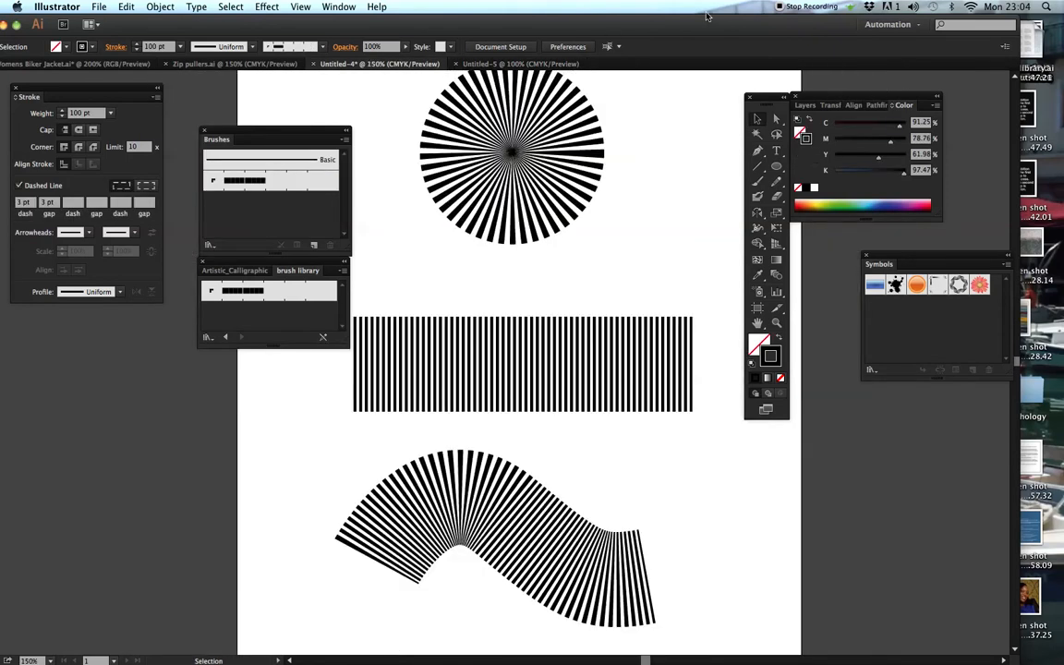
{"action": "scroll", "coordinate": [560, 394], "scroll_direction": "down", "scroll_amount": 3}
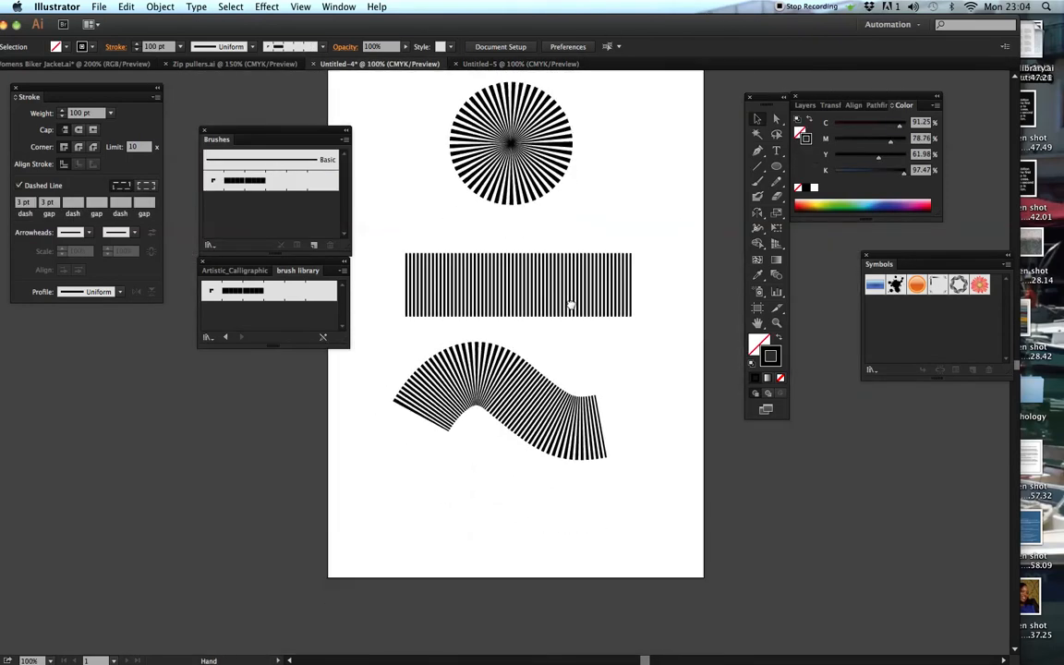
{"action": "left_click_drag", "start_coordinate": [636, 502], "coordinate": [368, 108]}
{"action": "key", "text": "Delete"}
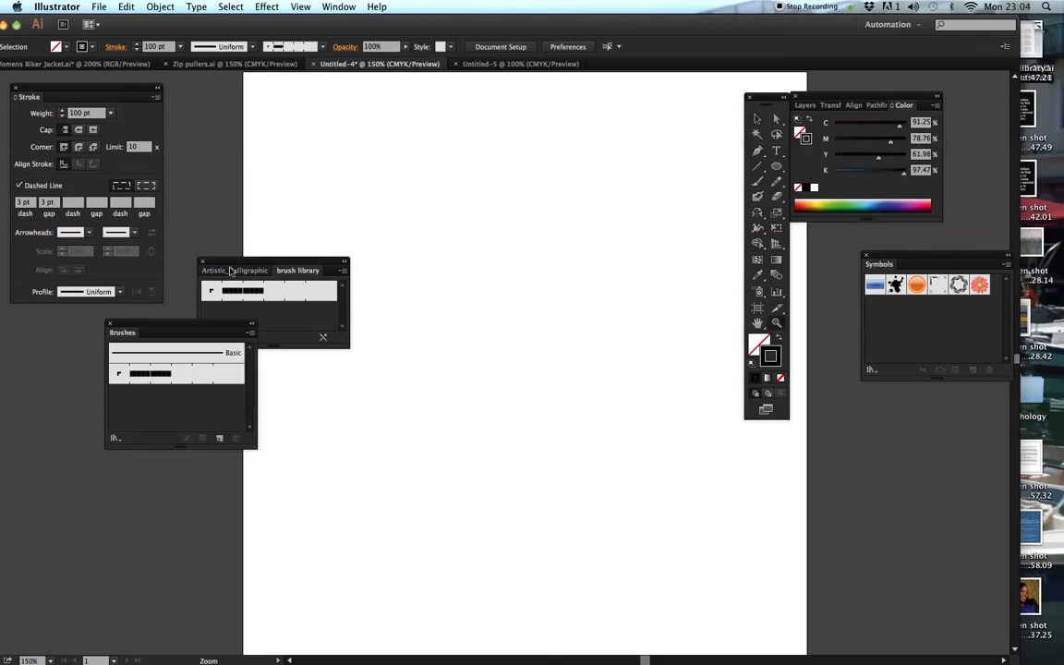
{"action": "mouse_move", "coordinate": [230, 270]}
{"action": "left_mouse_down"}
{"action": "mouse_move", "coordinate": [122, 431]}
{"action": "mouse_move", "coordinate": [143, 448]}
{"action": "left_mouse_up"}
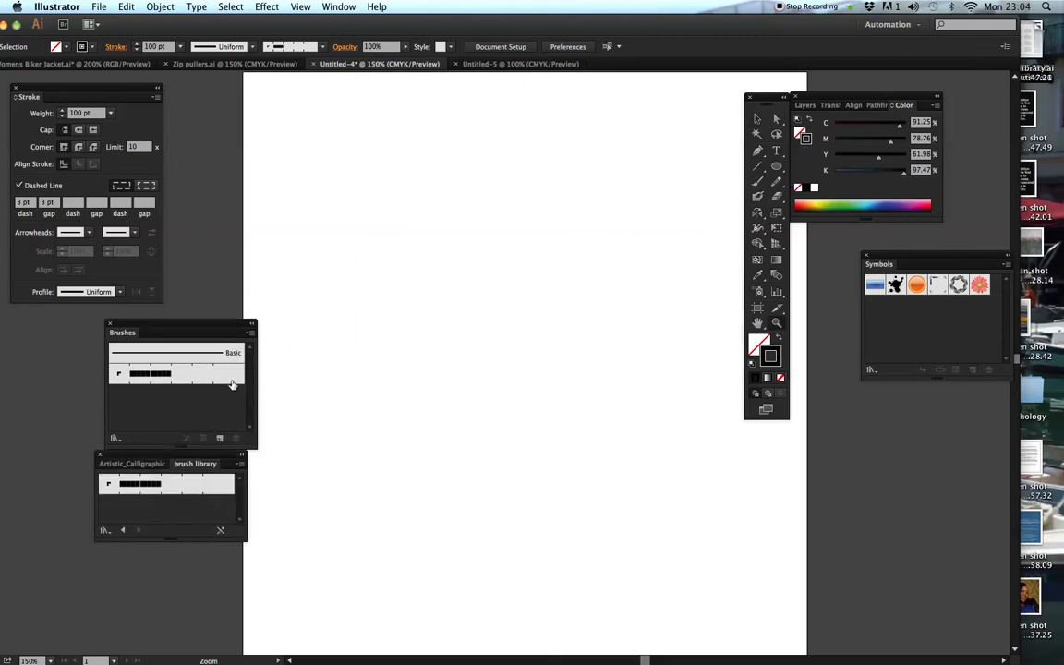
{"action": "key", "text": "p"}
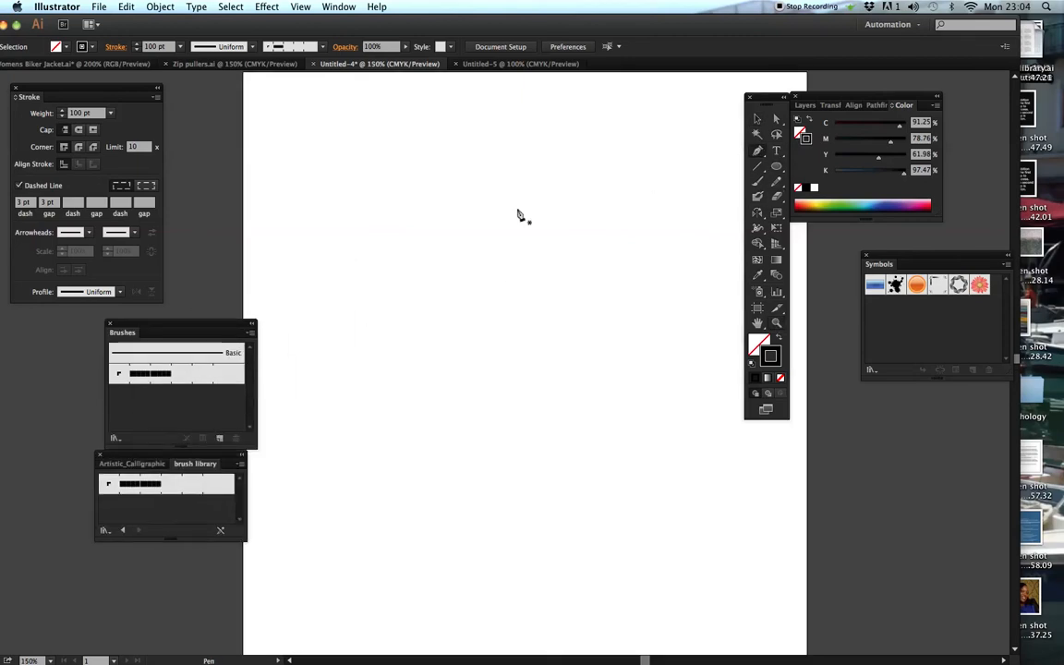
{"action": "left_click", "coordinate": [412, 191]}
{"action": "left_click", "coordinate": [429, 167]}
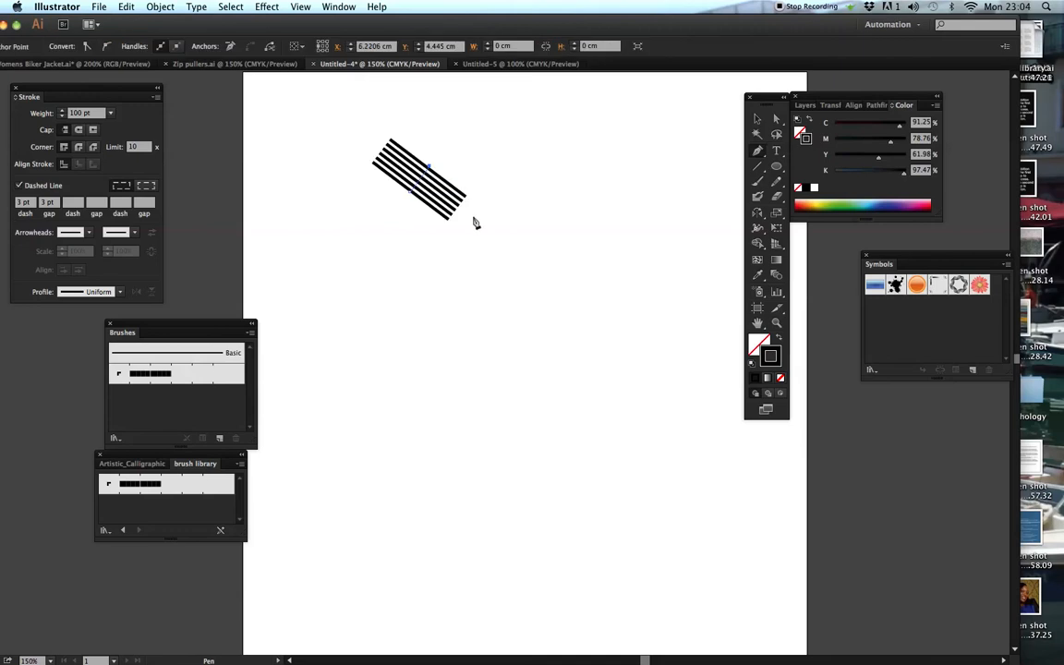
{"action": "left_click", "coordinate": [209, 356]}
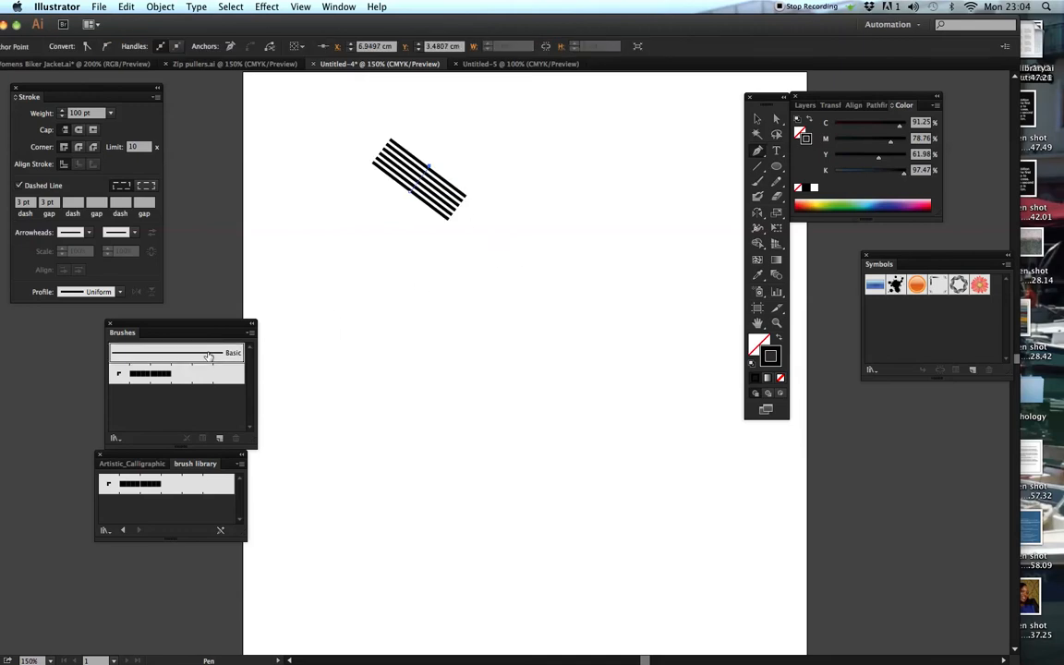
{"action": "right_click", "coordinate": [436, 200]}
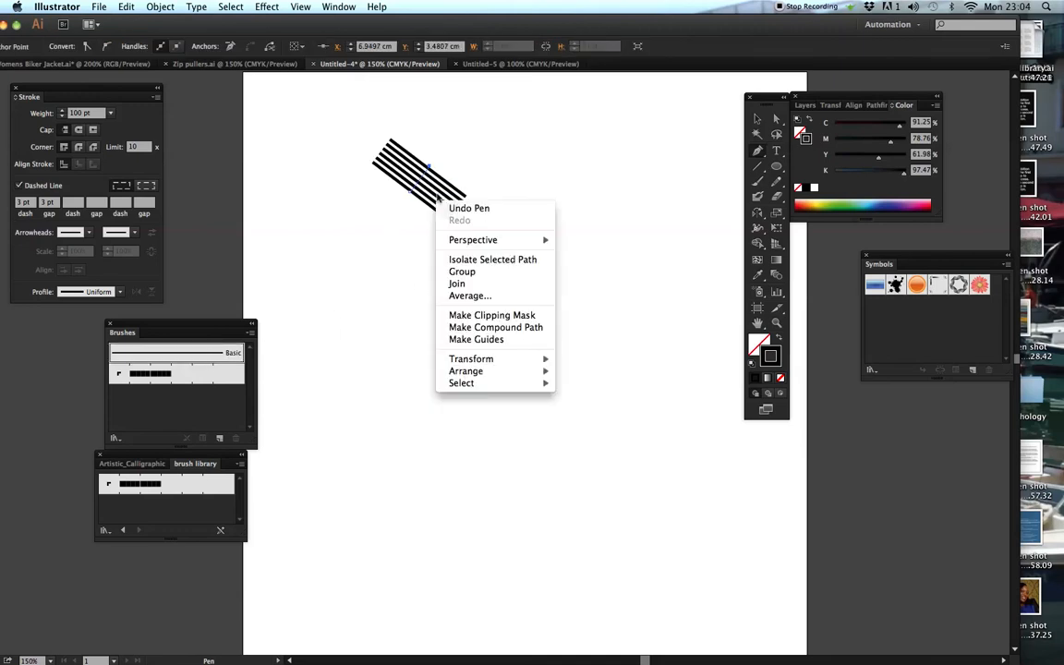
{"action": "left_click", "coordinate": [457, 208]}
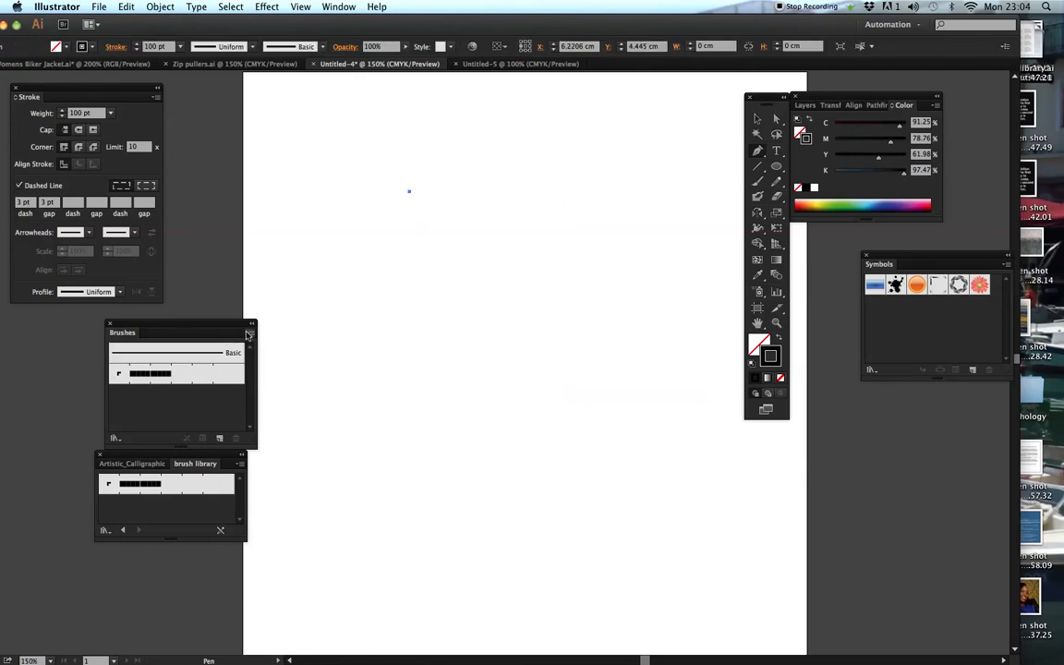
{"action": "left_click", "coordinate": [249, 332]}
{"action": "left_click", "coordinate": [760, 123]}
{"action": "key", "text": "super+z"}
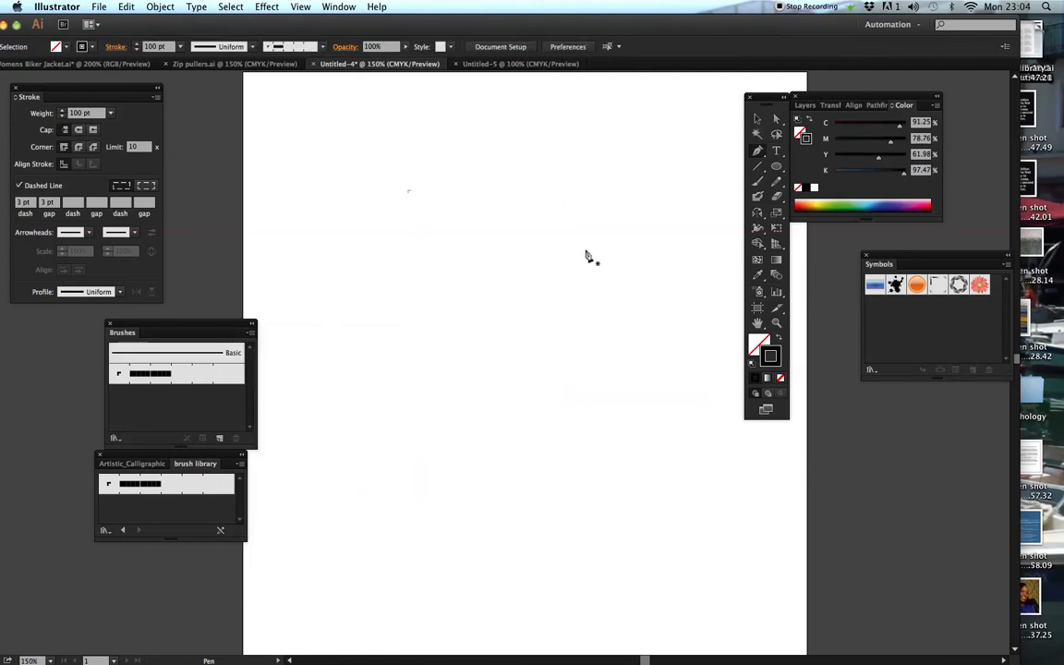
Step: Draw a diagonal straight line with the Pen tool using a plain undashed 1 pt stroke, and stretch it to a shallower slope
{"action": "left_click", "coordinate": [780, 341]}
{"action": "left_click", "coordinate": [779, 337]}
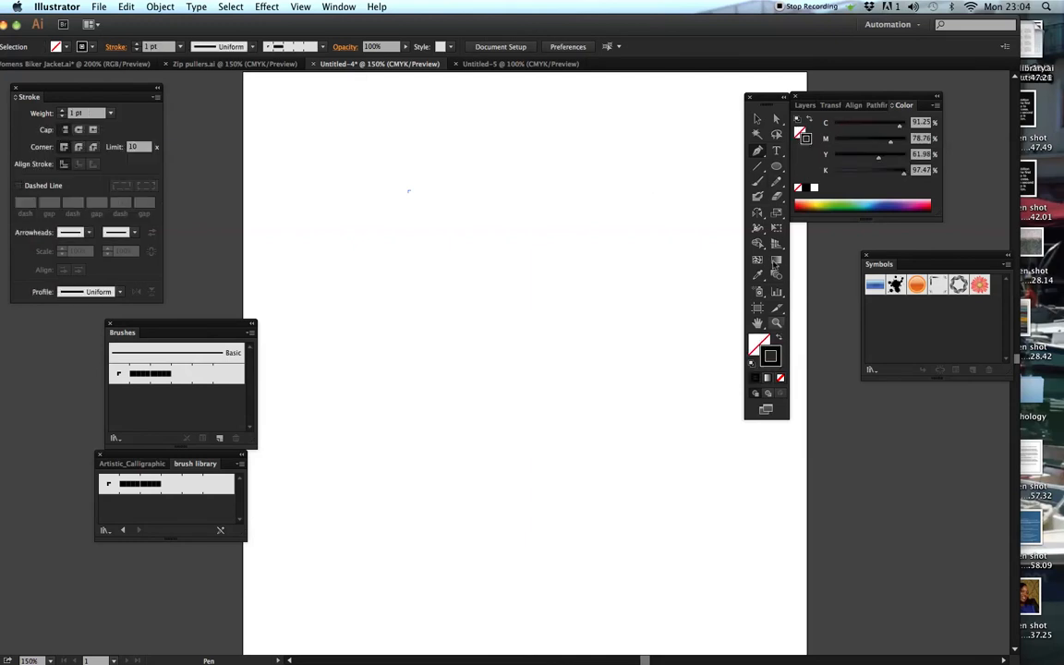
{"action": "left_click", "coordinate": [391, 193]}
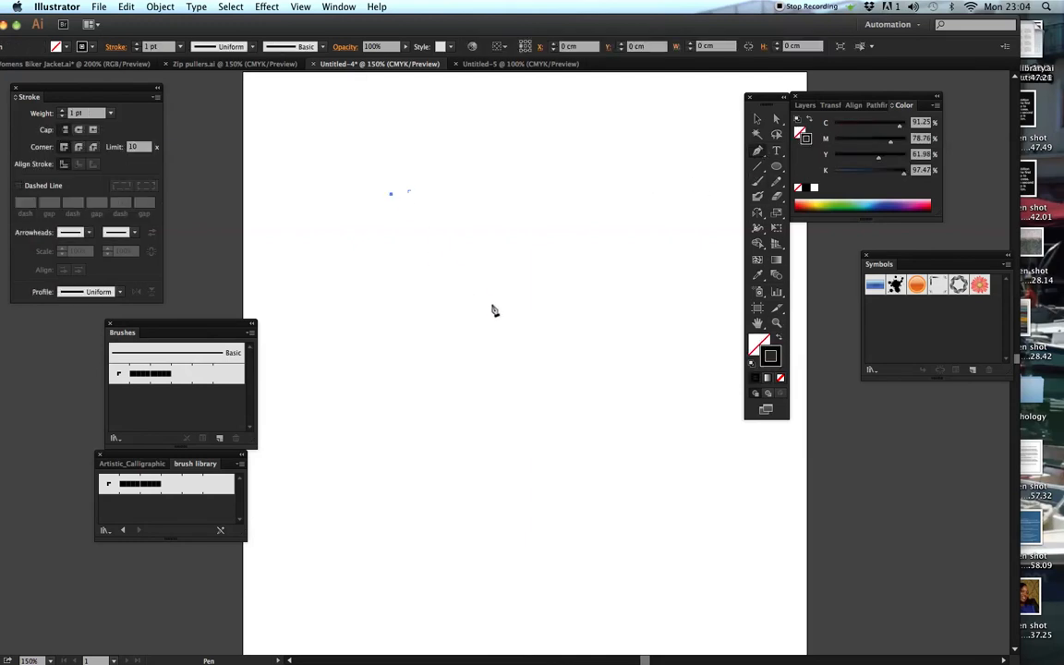
{"action": "left_click", "coordinate": [493, 303]}
{"action": "left_click", "coordinate": [757, 120]}
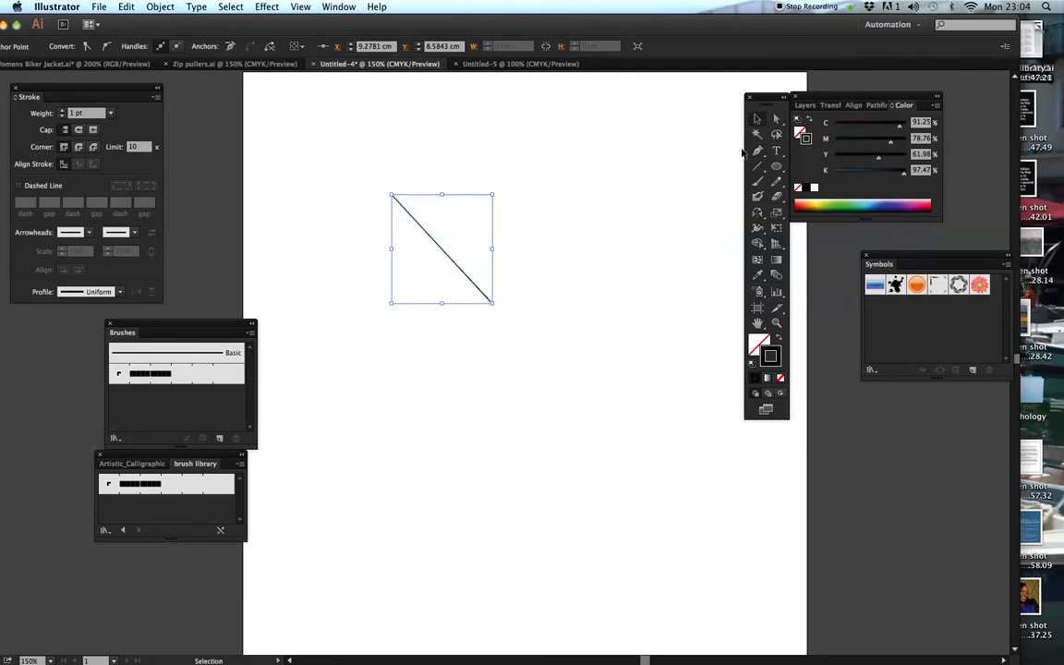
{"action": "left_click", "coordinate": [390, 190]}
{"action": "left_click_drag", "start_coordinate": [391, 190], "coordinate": [501, 289]}
{"action": "left_click", "coordinate": [536, 275]}
Step: Extend the diagonal line with the Pen tool into a closed, narrow four-sided band
{"action": "left_click", "coordinate": [757, 152]}
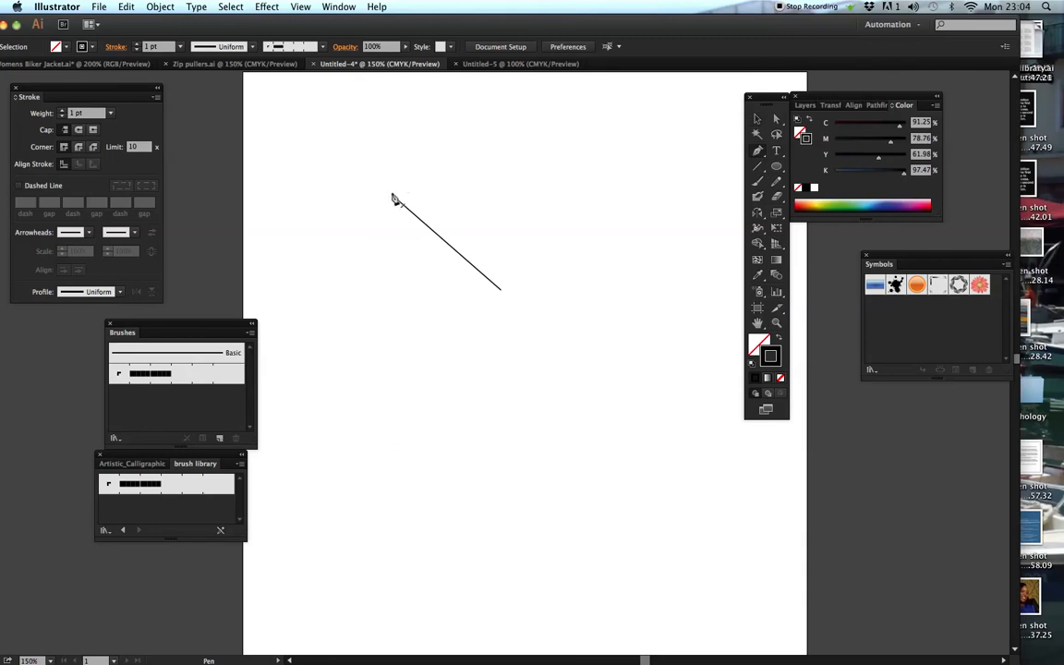
{"action": "left_click", "coordinate": [392, 197]}
{"action": "left_click", "coordinate": [378, 213]}
{"action": "left_click", "coordinate": [499, 324]}
{"action": "left_click", "coordinate": [501, 290]}
{"action": "left_click", "coordinate": [757, 119]}
Step: Reshape the band by its corner points so the lower end is vertical and the overall size is about 4 by 5.1 cm
{"action": "left_click", "coordinate": [777, 324]}
{"action": "left_click", "coordinate": [579, 280]}
{"action": "scroll", "coordinate": [482, 332], "scroll_direction": "down", "scroll_amount": 3}
{"action": "scroll", "coordinate": [482, 332], "scroll_direction": "left", "scroll_amount": 2}
{"action": "key", "text": "a"}
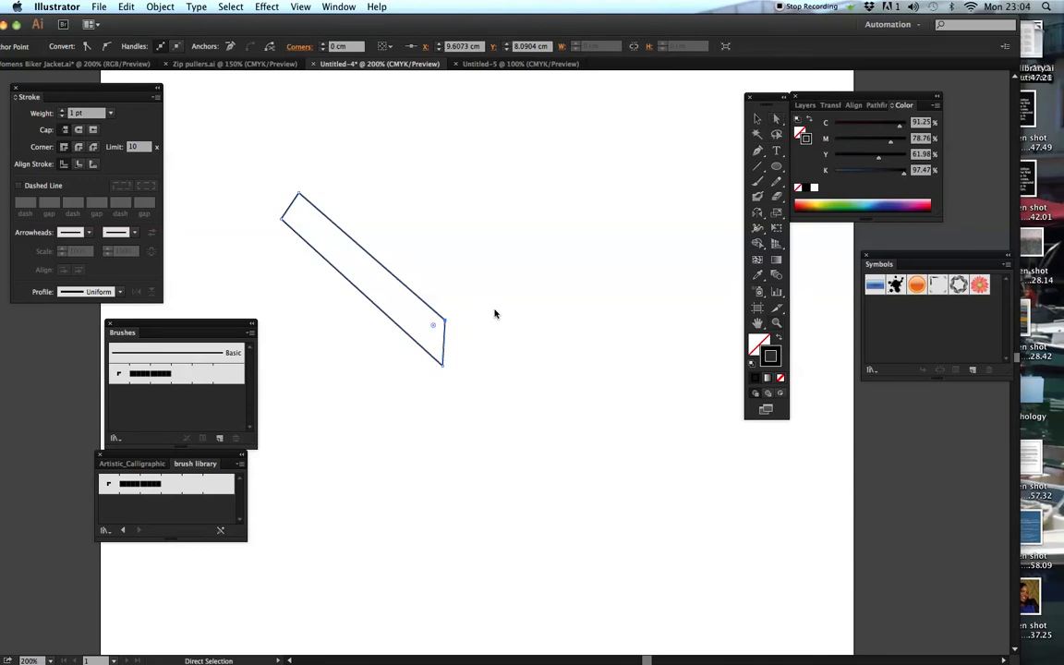
{"action": "left_click", "coordinate": [444, 321]}
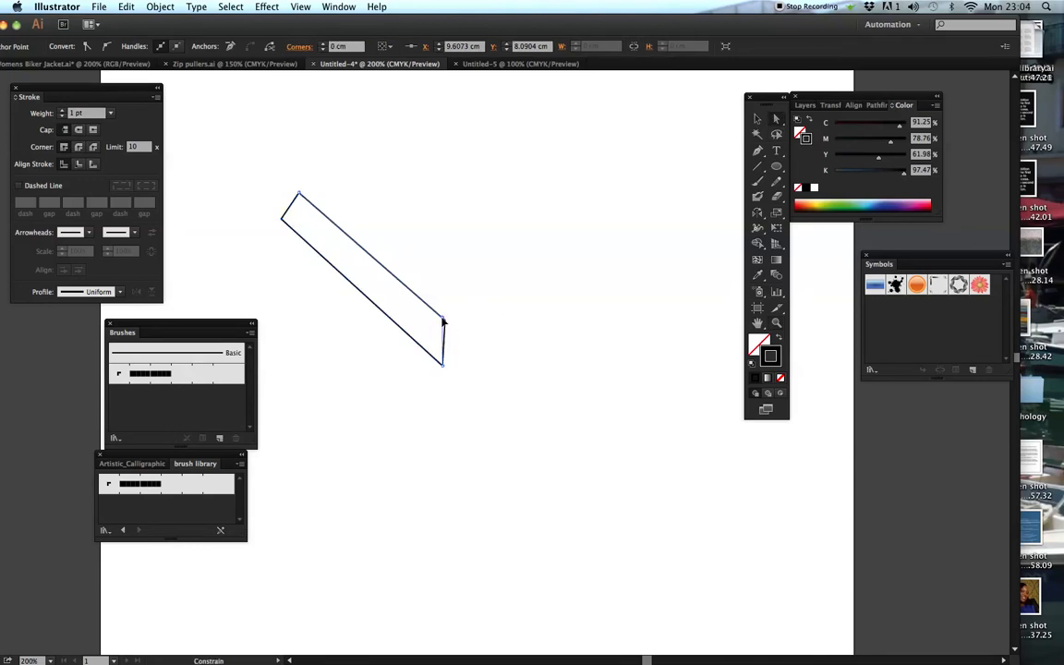
{"action": "left_click", "coordinate": [472, 320]}
{"action": "mouse_move", "coordinate": [298, 194]}
{"action": "left_mouse_down"}
{"action": "mouse_move", "coordinate": [318, 183]}
{"action": "mouse_move", "coordinate": [304, 208]}
{"action": "left_mouse_up"}
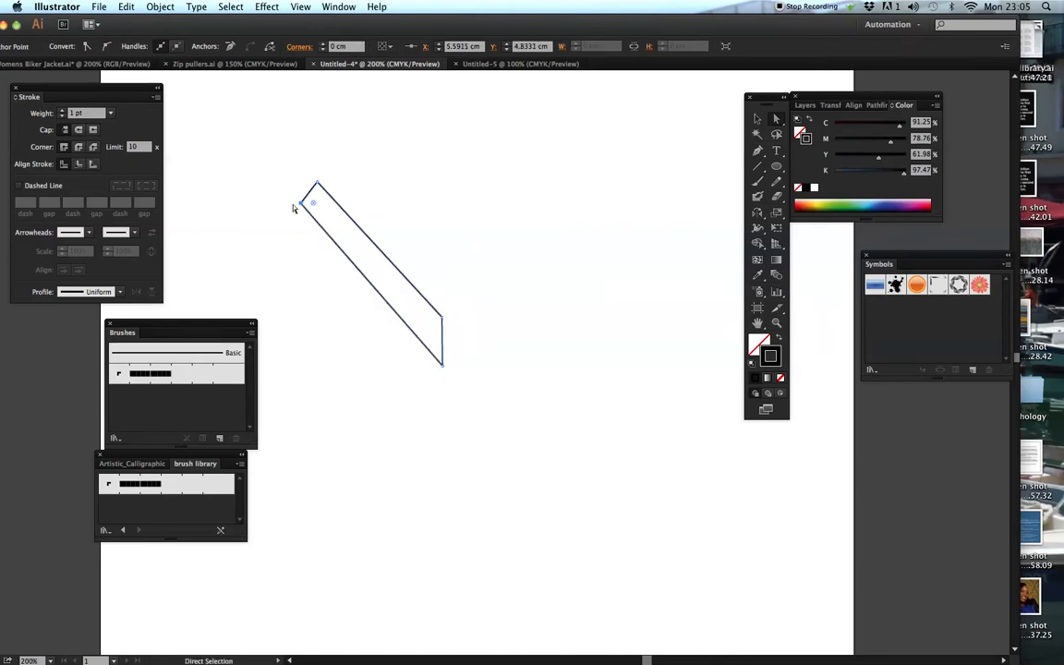
{"action": "left_click_drag", "start_coordinate": [302, 208], "coordinate": [298, 210]}
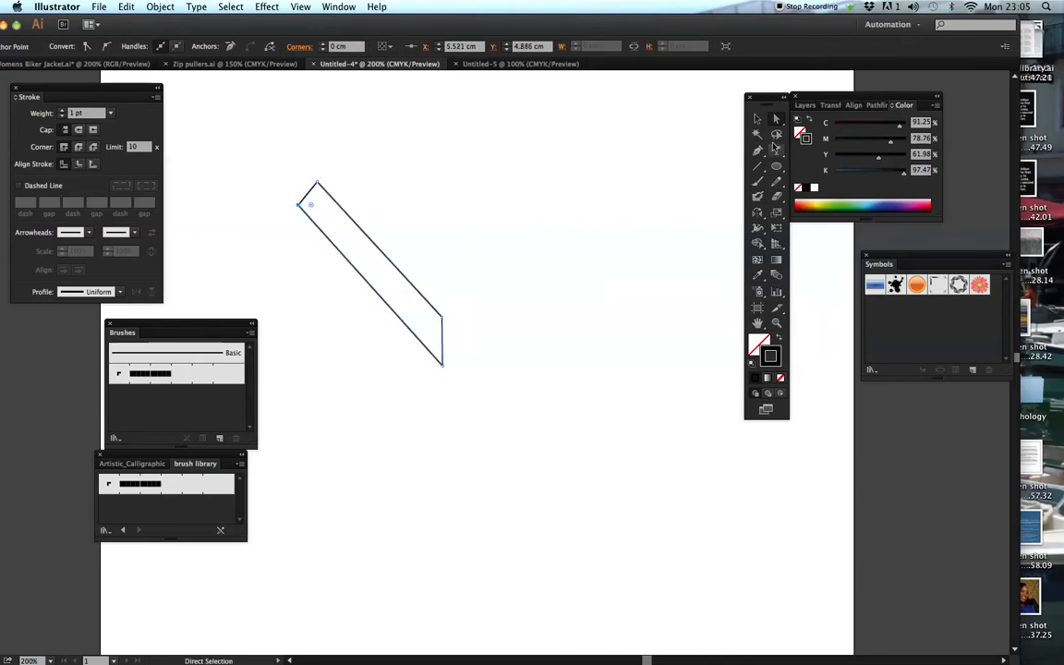
Step: Reflect a copy of the band across a vertical axis at its lower end to form a V-shaped neckline
{"action": "left_click", "coordinate": [757, 118]}
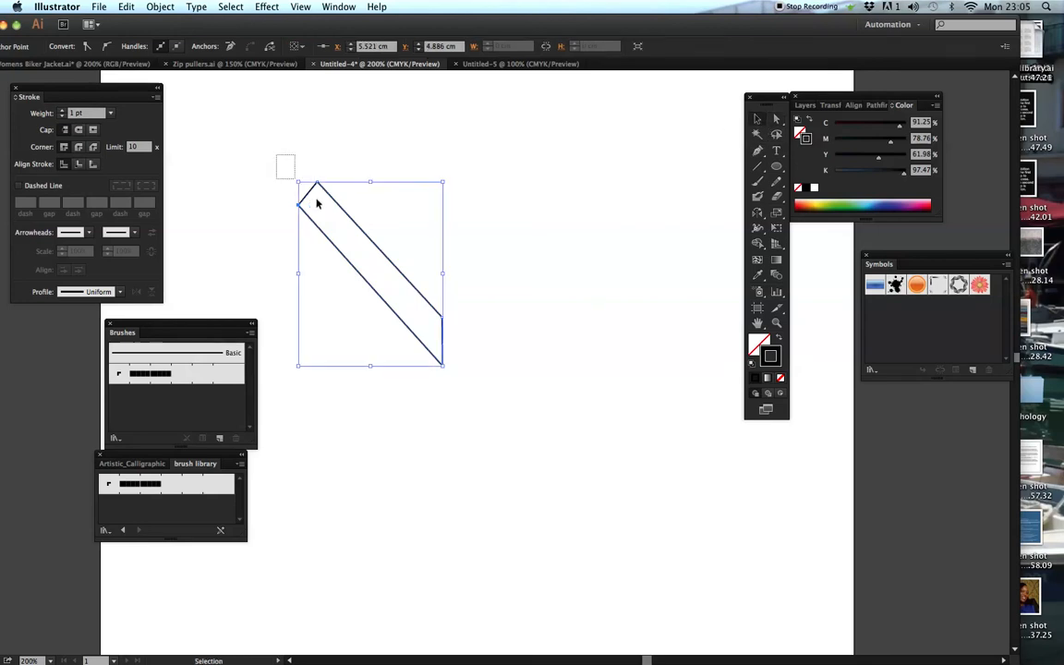
{"action": "key", "text": "o"}
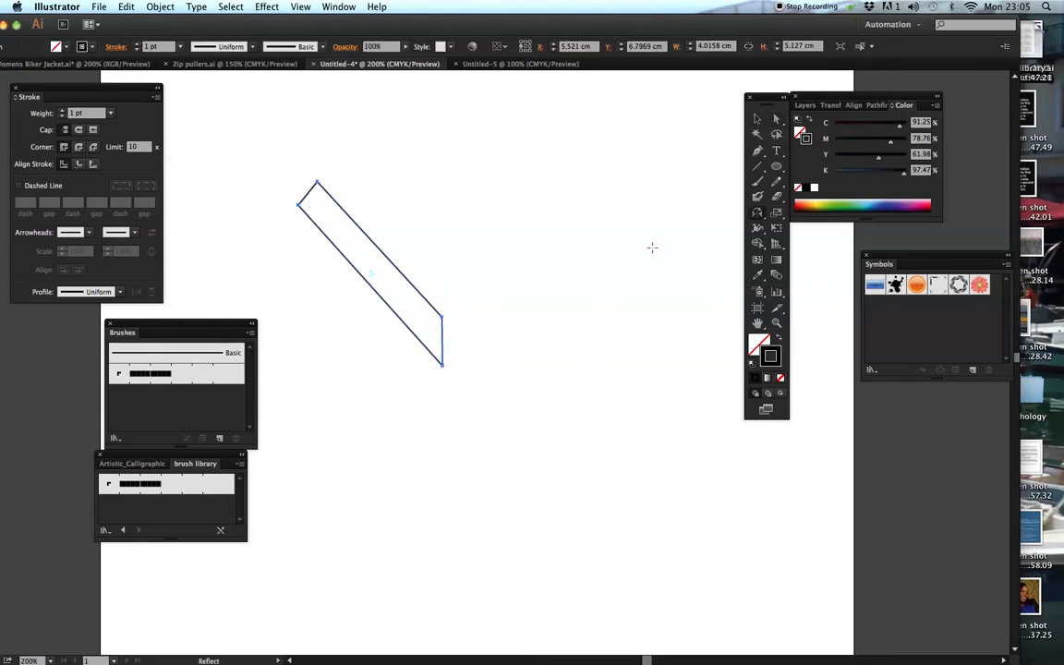
{"action": "left_click", "coordinate": [442, 325], "text": "alt"}
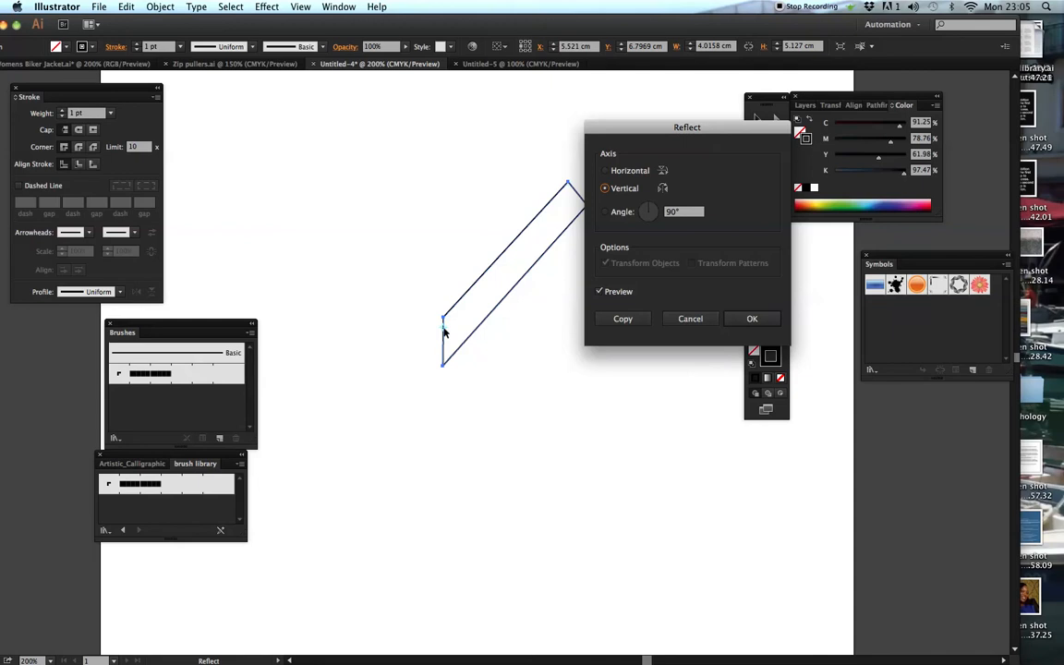
{"action": "left_click", "coordinate": [612, 316]}
{"action": "key", "text": "v"}
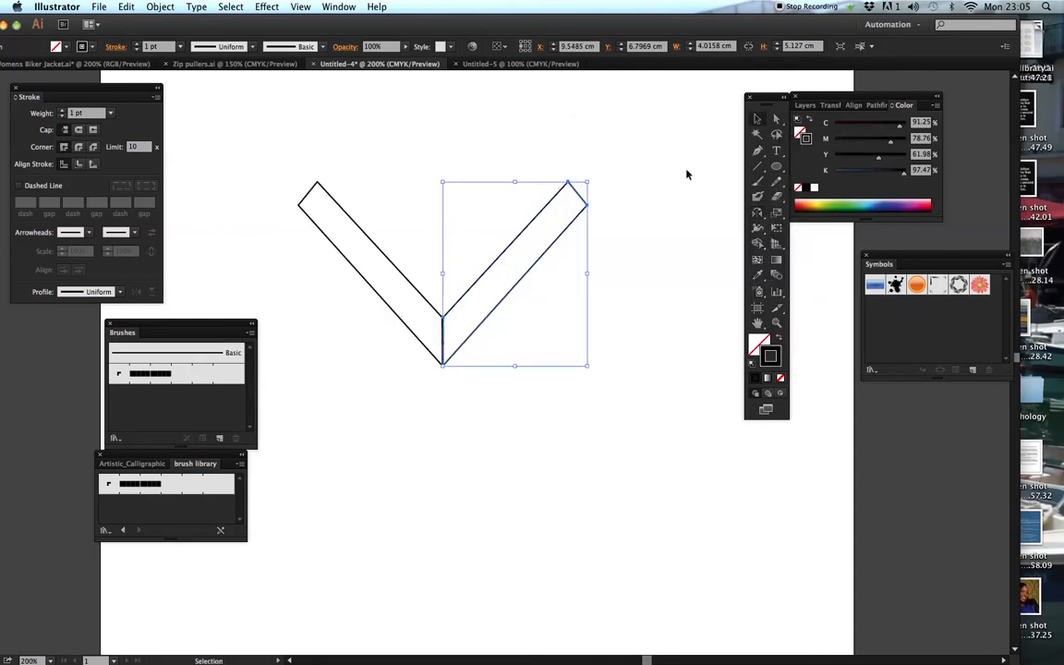
{"action": "left_click", "coordinate": [519, 180]}
Step: Draw a closed back neck band with the Pen tool, linking both front bands' upper ends with two shallow downward curves
{"action": "left_click", "coordinate": [758, 151]}
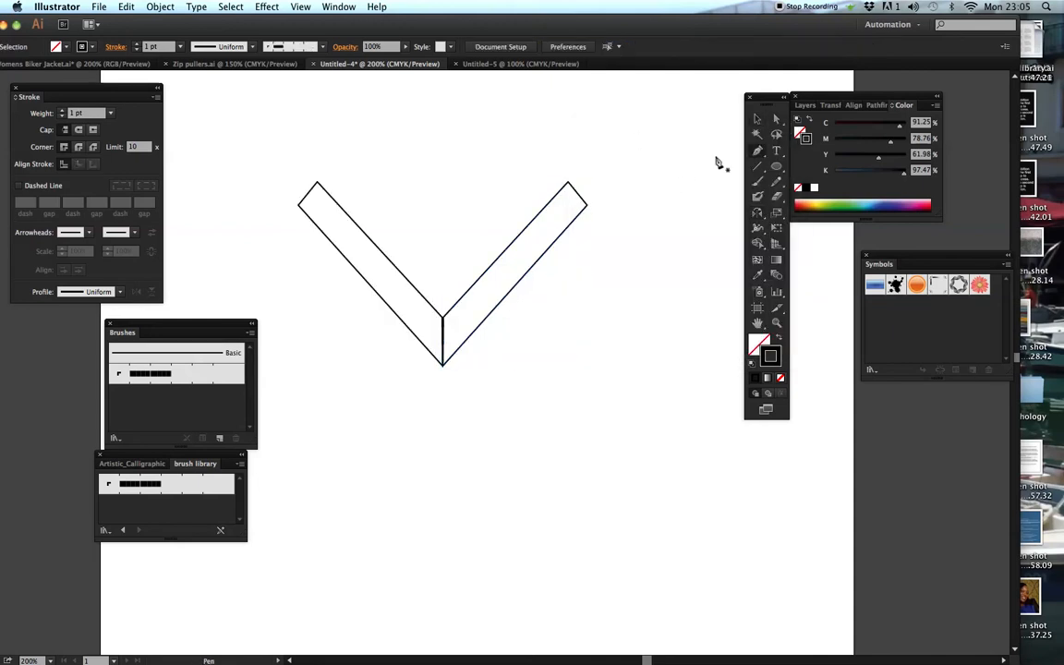
{"action": "left_click", "coordinate": [318, 184]}
{"action": "left_click_drag", "start_coordinate": [568, 182], "coordinate": [709, 164]}
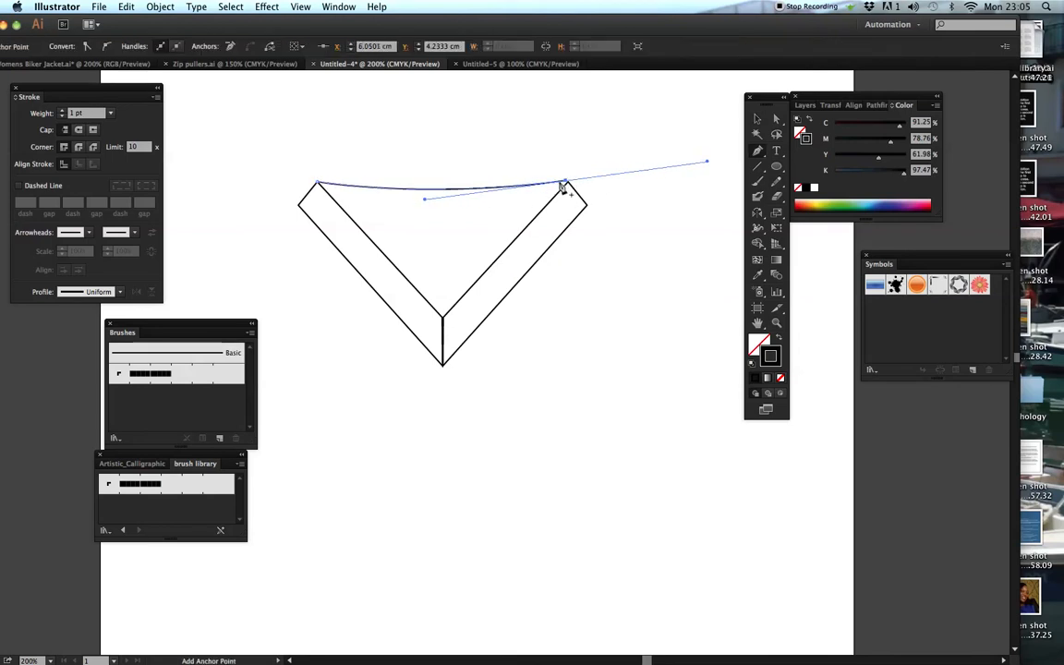
{"action": "left_click", "coordinate": [567, 183]}
{"action": "left_click", "coordinate": [586, 205]}
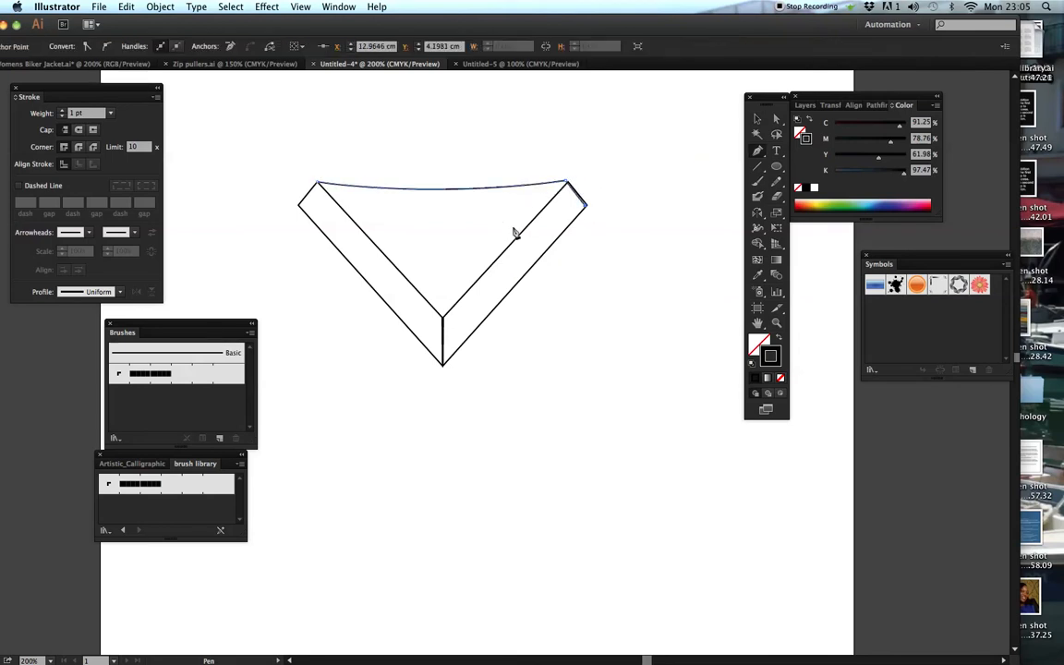
{"action": "left_click_drag", "start_coordinate": [299, 206], "coordinate": [155, 181]}
{"action": "left_click", "coordinate": [299, 206]}
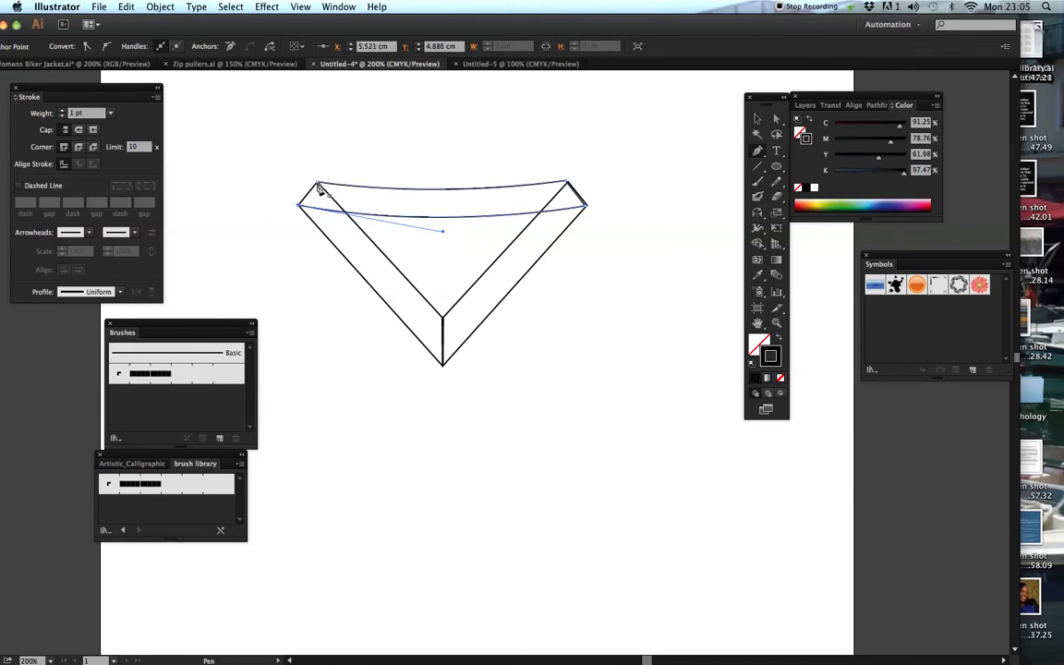
Step: Apply the default white fill and black stroke to all the neckline shapes
{"action": "key", "text": "v"}
{"action": "left_click", "coordinate": [334, 141]}
{"action": "mouse_move", "coordinate": [323, 135]}
{"action": "left_mouse_down"}
{"action": "mouse_move", "coordinate": [458, 285]}
{"action": "mouse_move", "coordinate": [563, 369]}
{"action": "left_mouse_up"}
{"action": "left_click", "coordinate": [750, 364]}
{"action": "left_click", "coordinate": [664, 296]}
Step: Send the curved back neck band behind the two front bands
{"action": "left_click_drag", "start_coordinate": [493, 215], "coordinate": [482, 222]}
{"action": "right_click", "coordinate": [428, 205]}
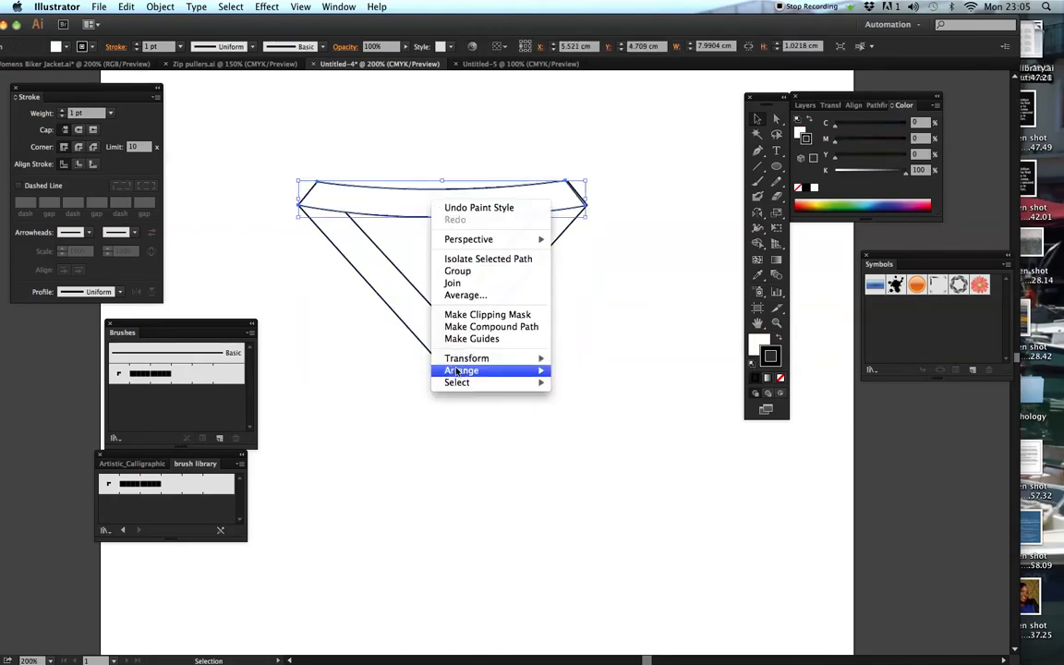
{"action": "mouse_move", "coordinate": [466, 370]}
{"action": "left_click", "coordinate": [573, 407]}
{"action": "left_click", "coordinate": [594, 346]}
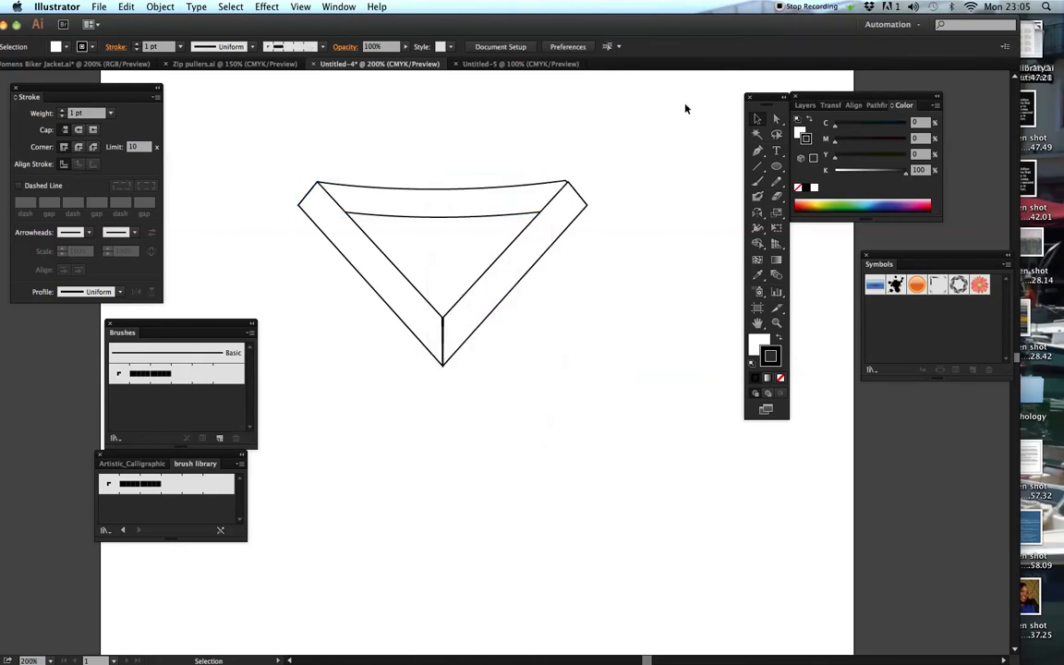
Step: Move the back neck band's upper right anchor point onto the top corner of the right front band
{"action": "left_click", "coordinate": [775, 118]}
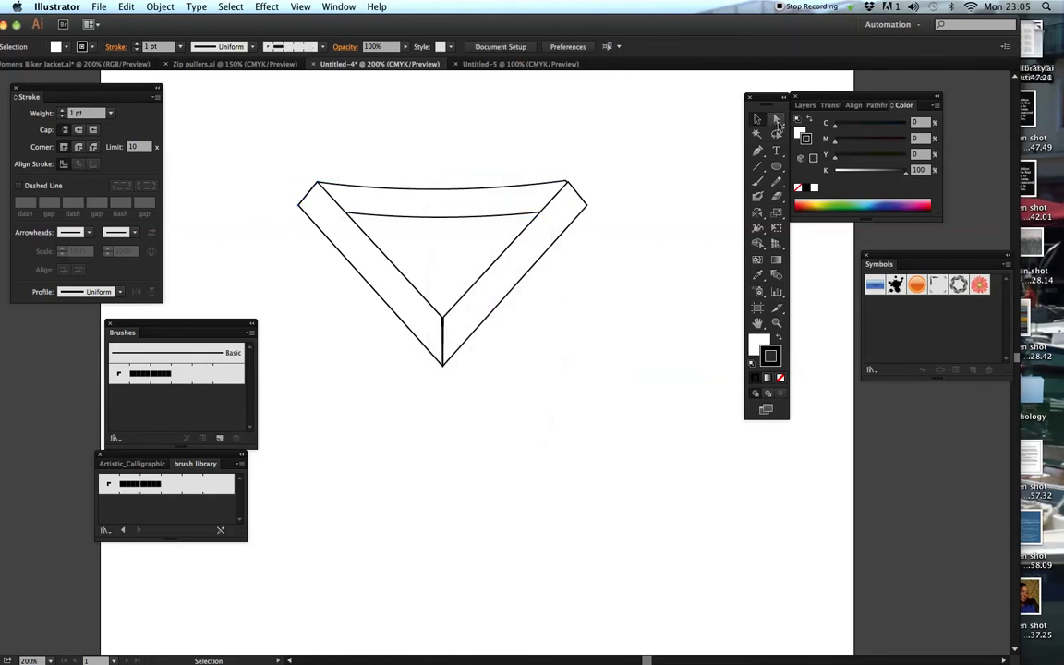
{"action": "left_click", "coordinate": [567, 184]}
{"action": "left_click_drag", "start_coordinate": [570, 185], "coordinate": [568, 183]}
{"action": "left_click", "coordinate": [582, 230]}
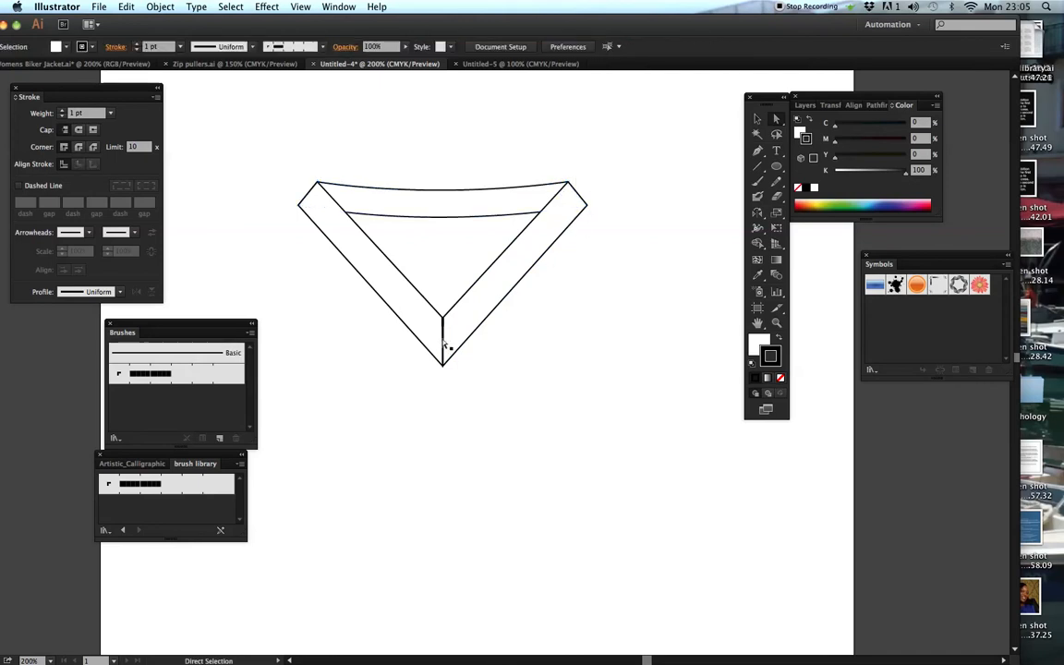
Step: Examine the centre front of the V where the corner points of the two bands meet
{"action": "left_click", "coordinate": [776, 323]}
{"action": "left_click", "coordinate": [455, 322]}
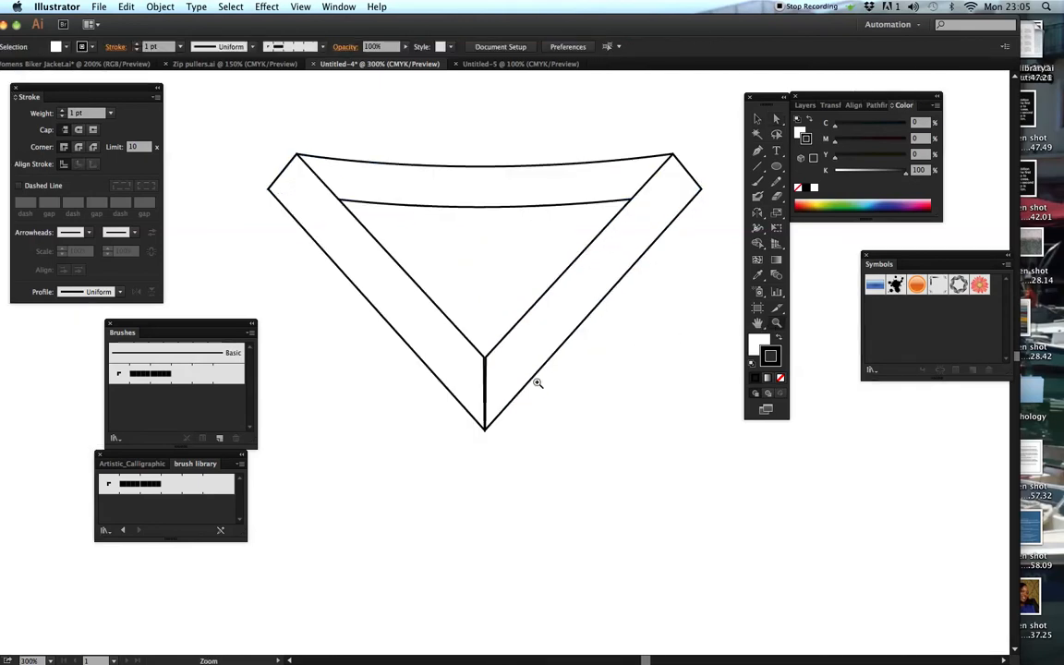
{"action": "left_click", "coordinate": [541, 387]}
{"action": "left_click_drag", "start_coordinate": [558, 306], "coordinate": [587, 352]}
{"action": "left_click_drag", "start_coordinate": [837, 101], "coordinate": [927, 97]}
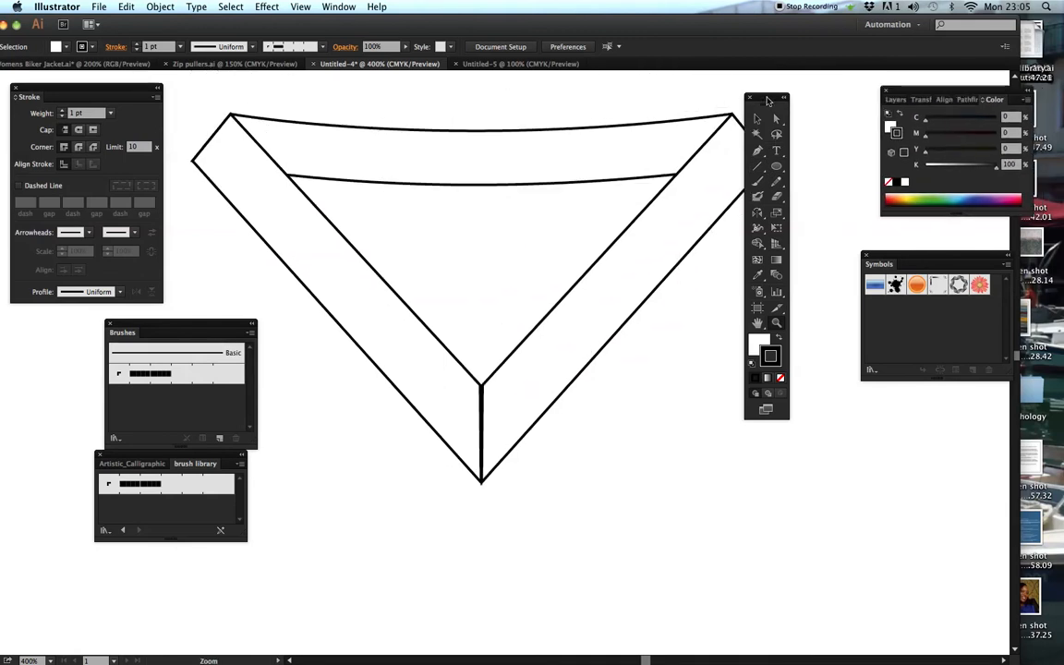
{"action": "left_click_drag", "start_coordinate": [767, 95], "coordinate": [830, 91]}
{"action": "key", "text": "a"}
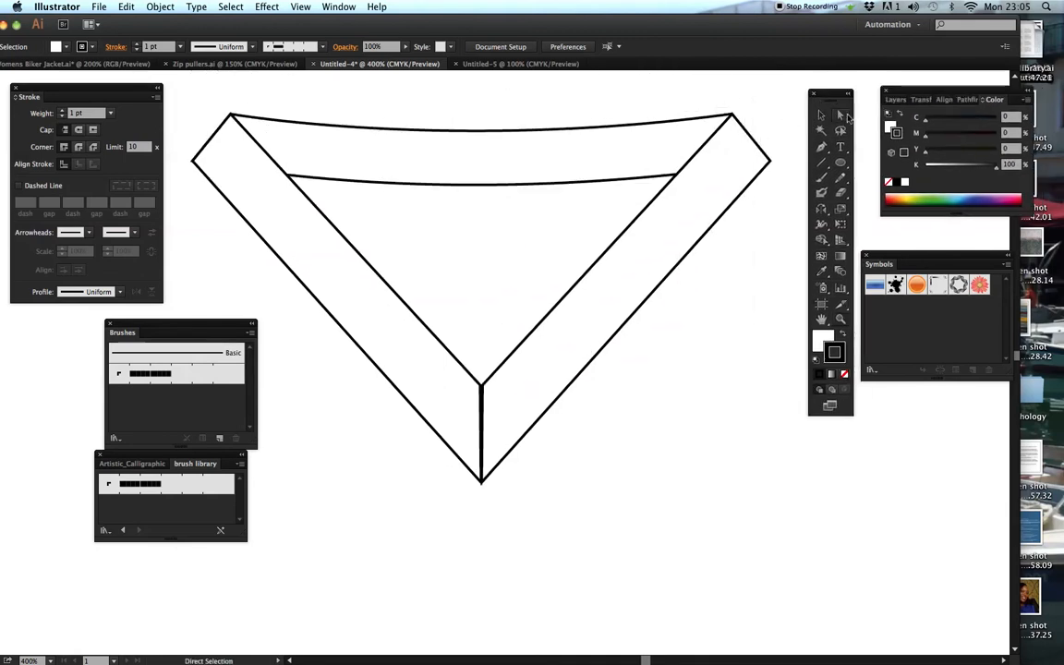
{"action": "left_click", "coordinate": [483, 387]}
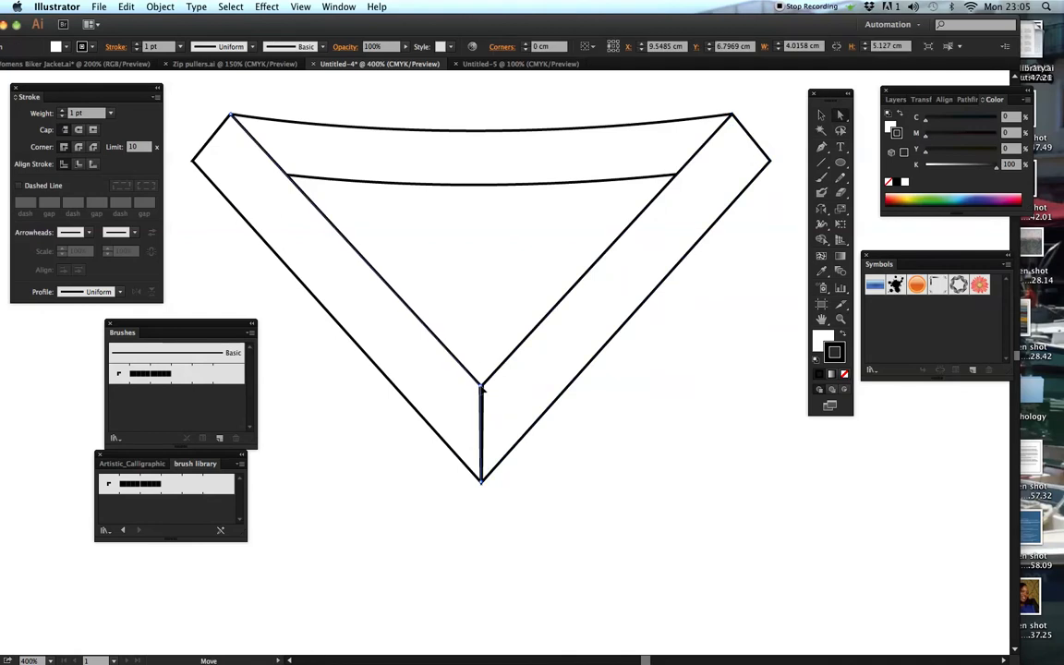
{"action": "left_click", "coordinate": [483, 387]}
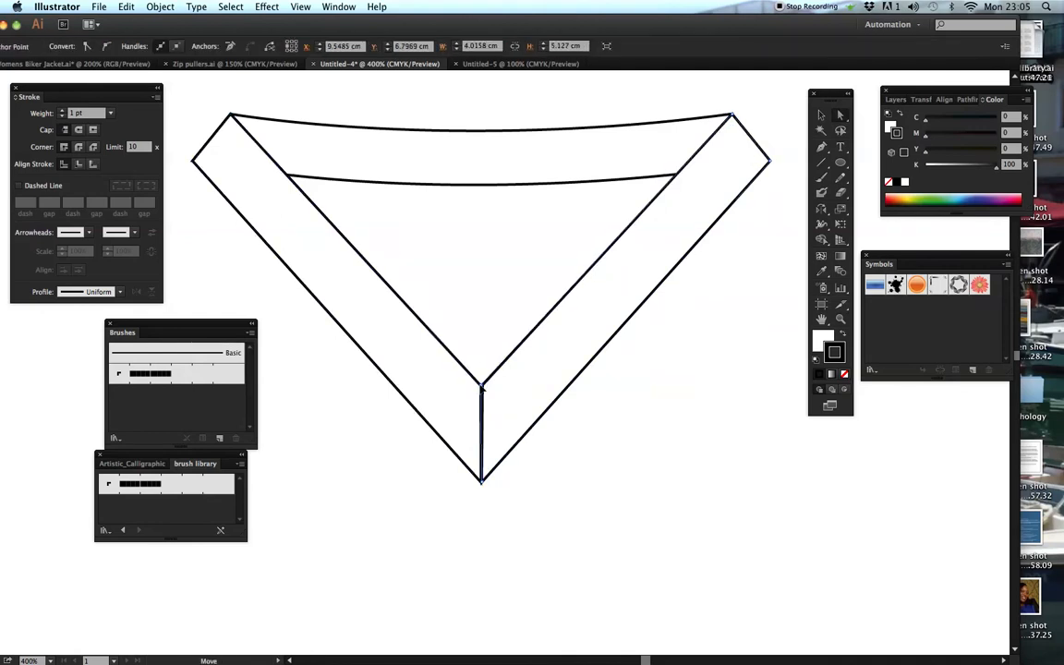
{"action": "left_click", "coordinate": [557, 442]}
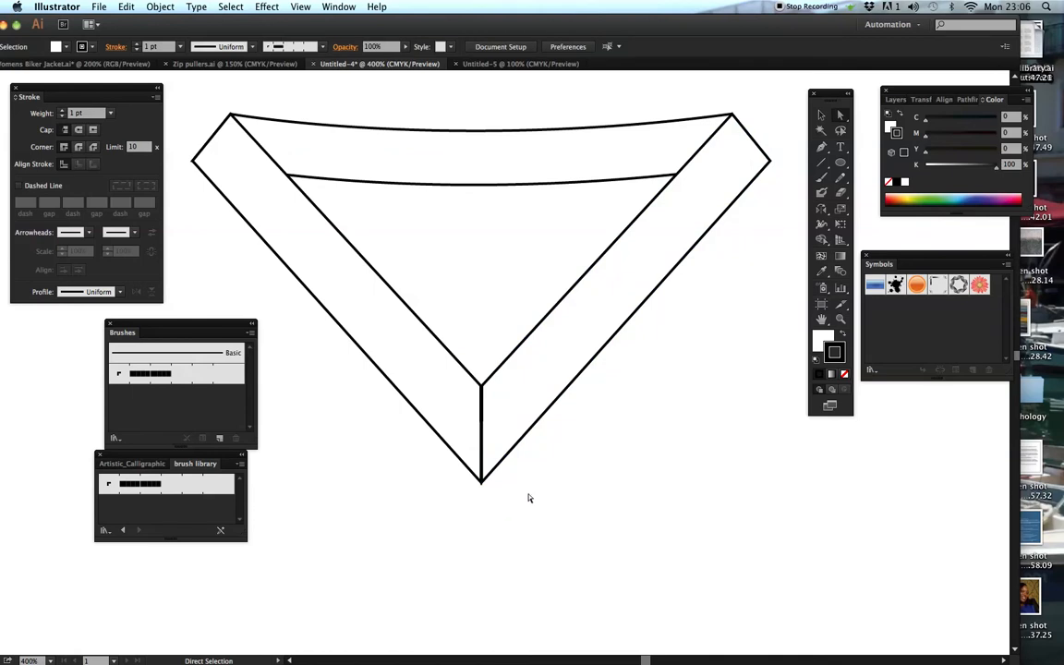
Step: Duplicate the right front band and place the copy on empty artboard below and to the right of the neckline
{"action": "key", "text": "v"}
{"action": "left_click", "coordinate": [616, 343]}
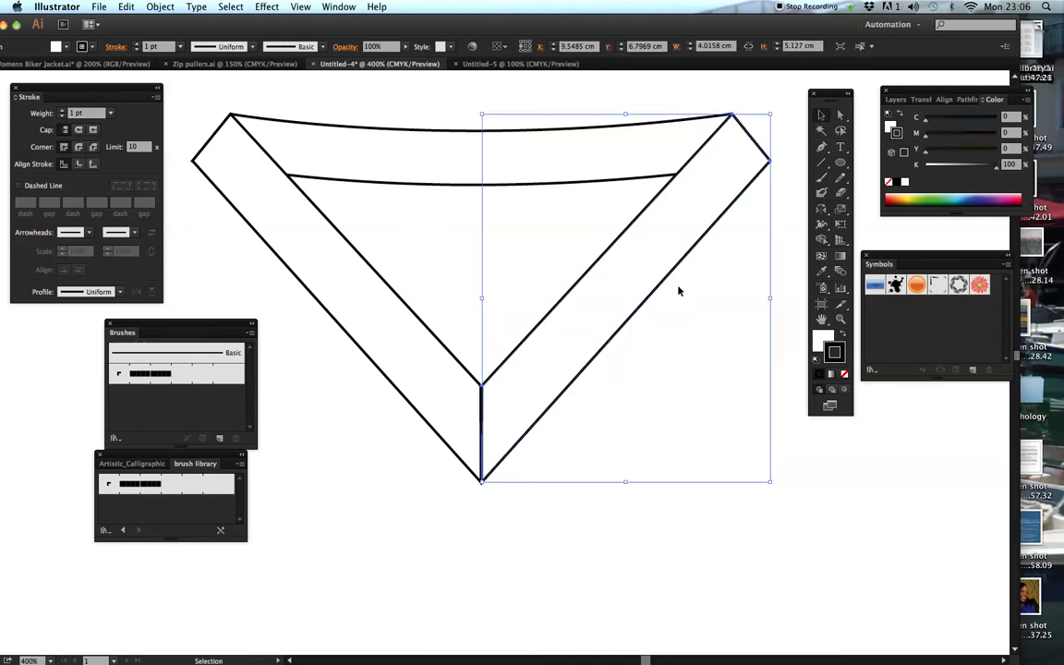
{"action": "key", "text": "a"}
{"action": "key", "text": "super+minus"}
{"action": "key", "text": "super+minus"}
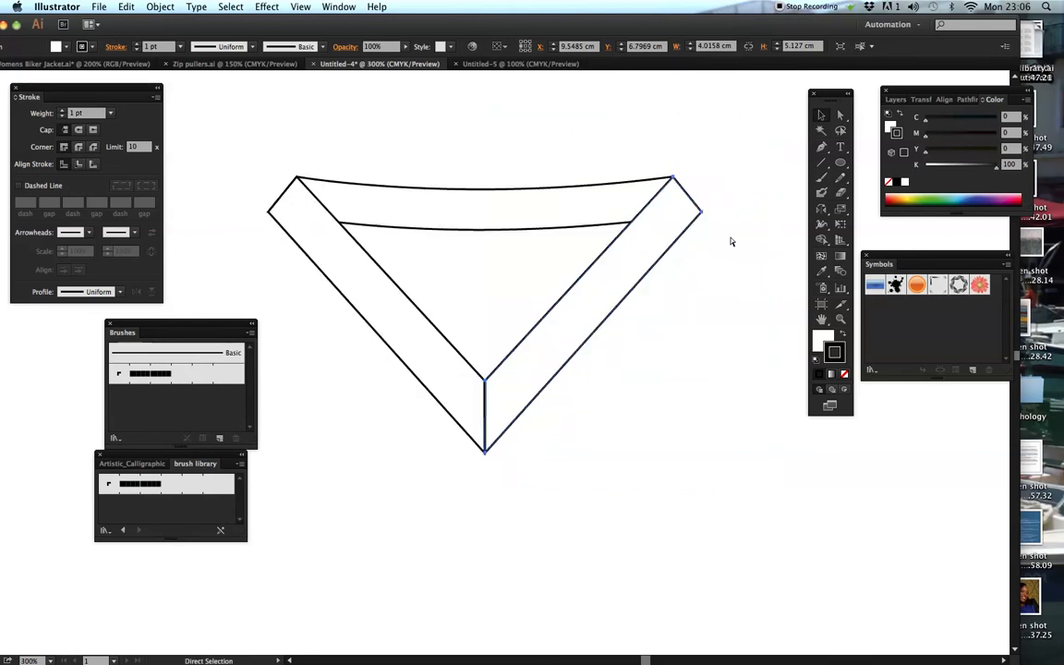
{"action": "key", "text": "v"}
{"action": "key", "text": "super+c"}
{"action": "key", "text": "super+v"}
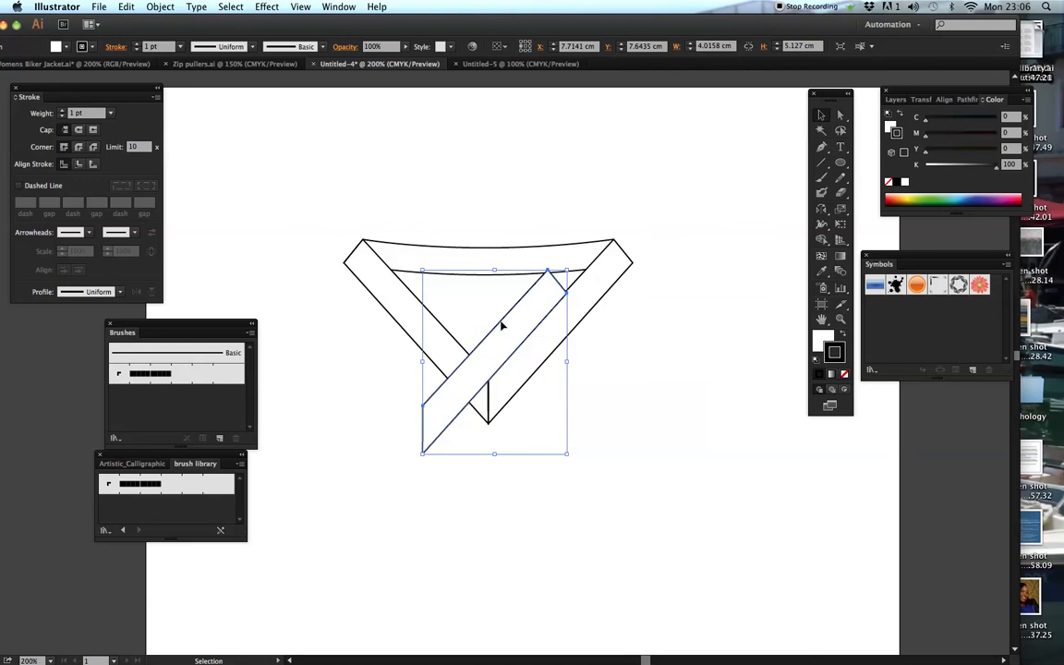
{"action": "left_click_drag", "start_coordinate": [502, 325], "coordinate": [617, 417]}
{"action": "left_click", "coordinate": [699, 356]}
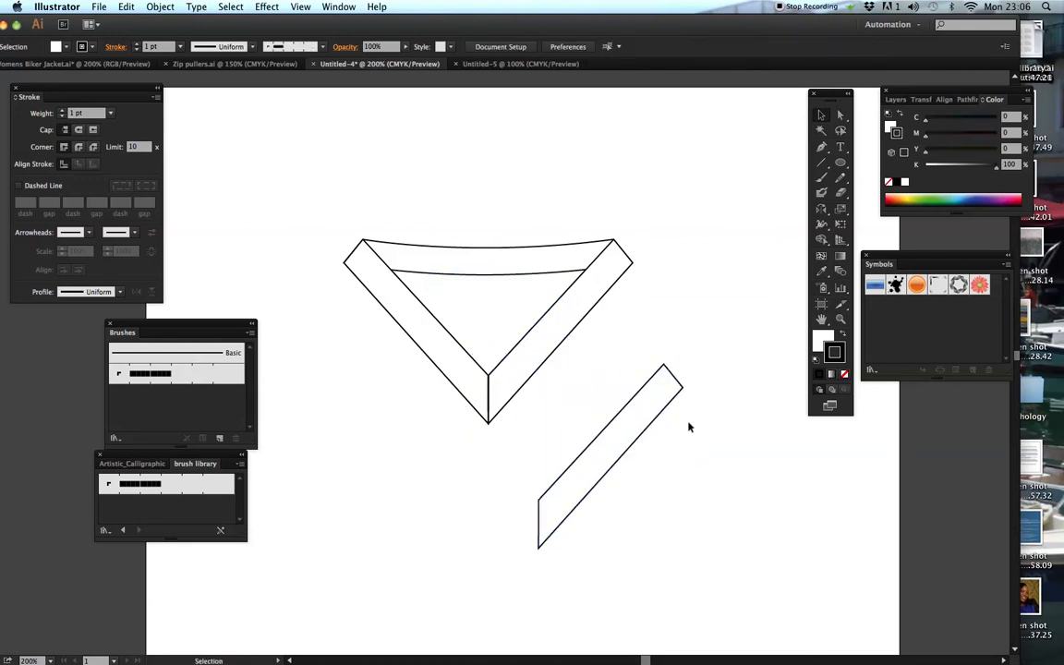
Step: Draw a straight diagonal line, about 5.7 by 6.1 cm, through the middle of the copied band and past both ends
{"action": "left_click", "coordinate": [841, 320]}
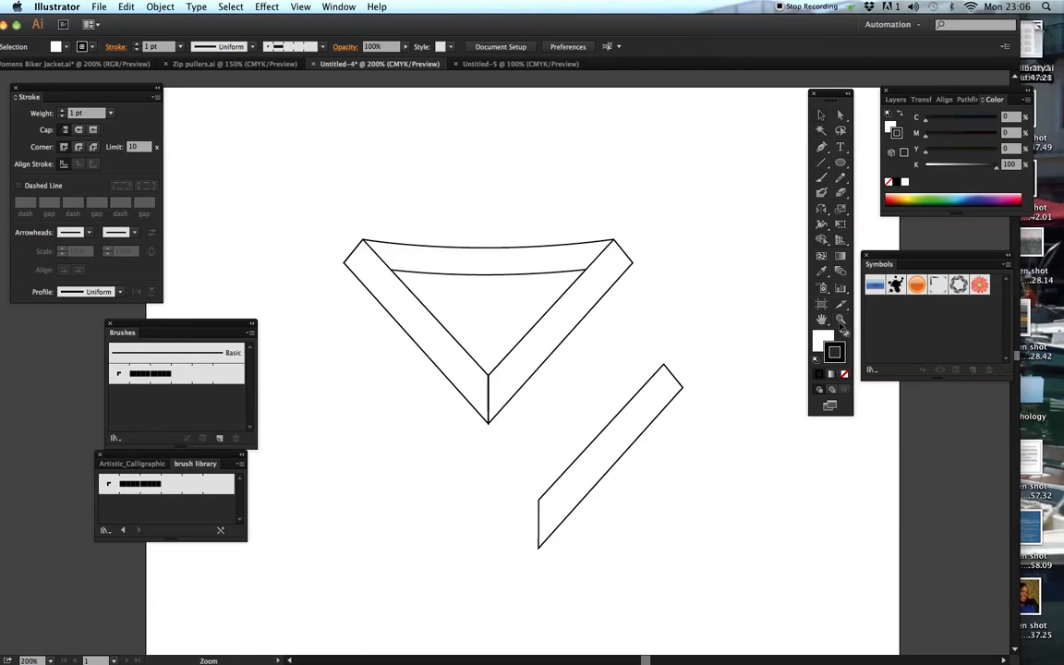
{"action": "left_click", "coordinate": [669, 497]}
{"action": "left_click_drag", "start_coordinate": [532, 366], "coordinate": [615, 356]}
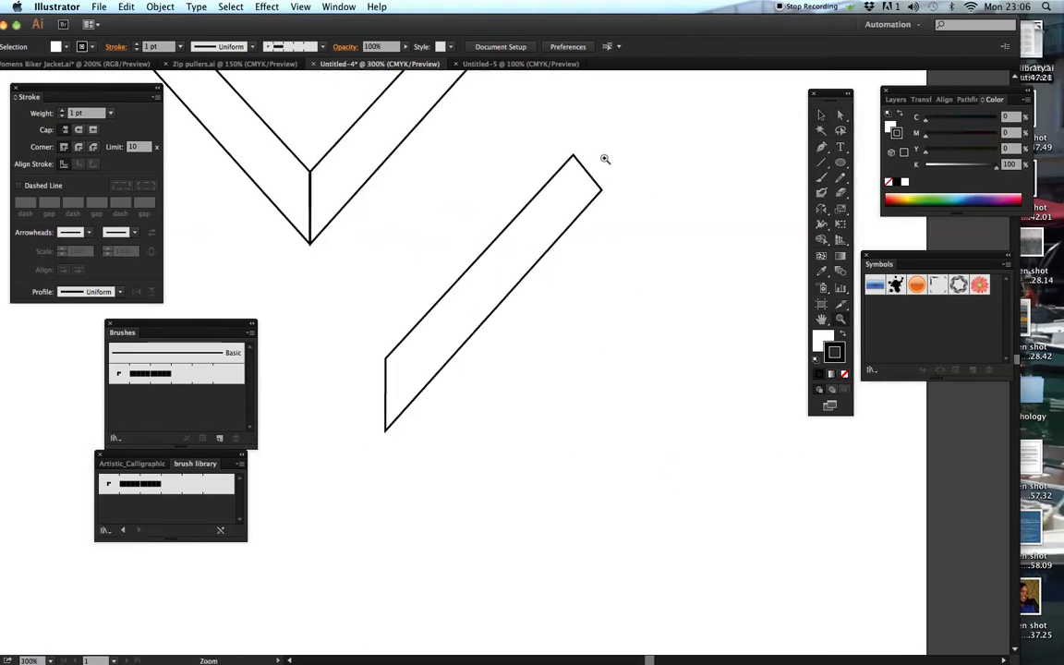
{"action": "left_click", "coordinate": [821, 146]}
{"action": "left_click", "coordinate": [632, 121]}
{"action": "left_click", "coordinate": [327, 451]}
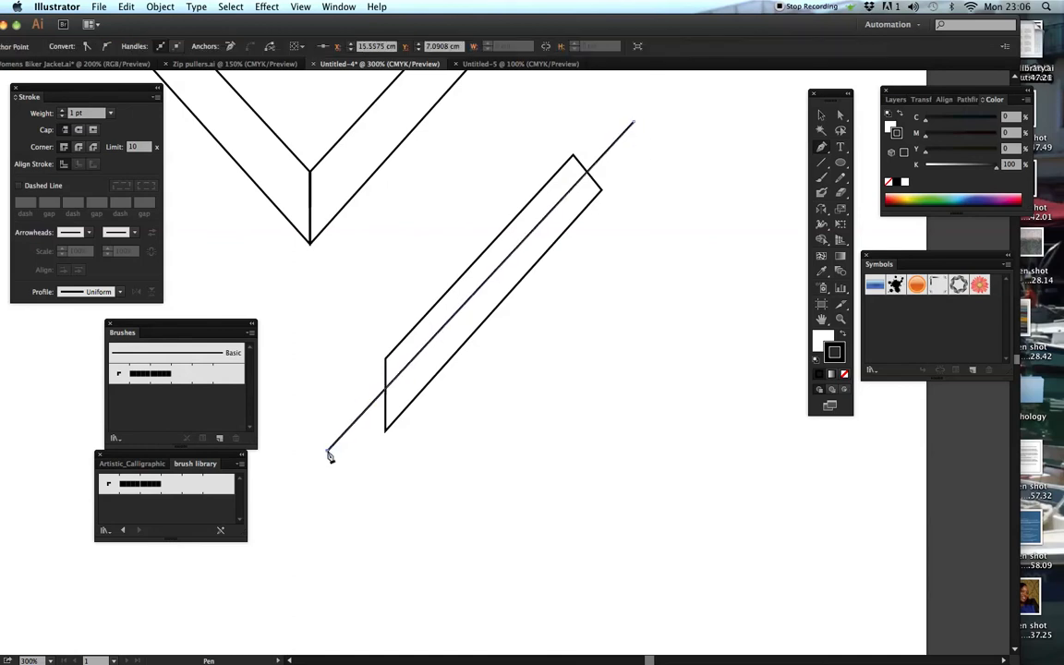
{"action": "key", "text": "v"}
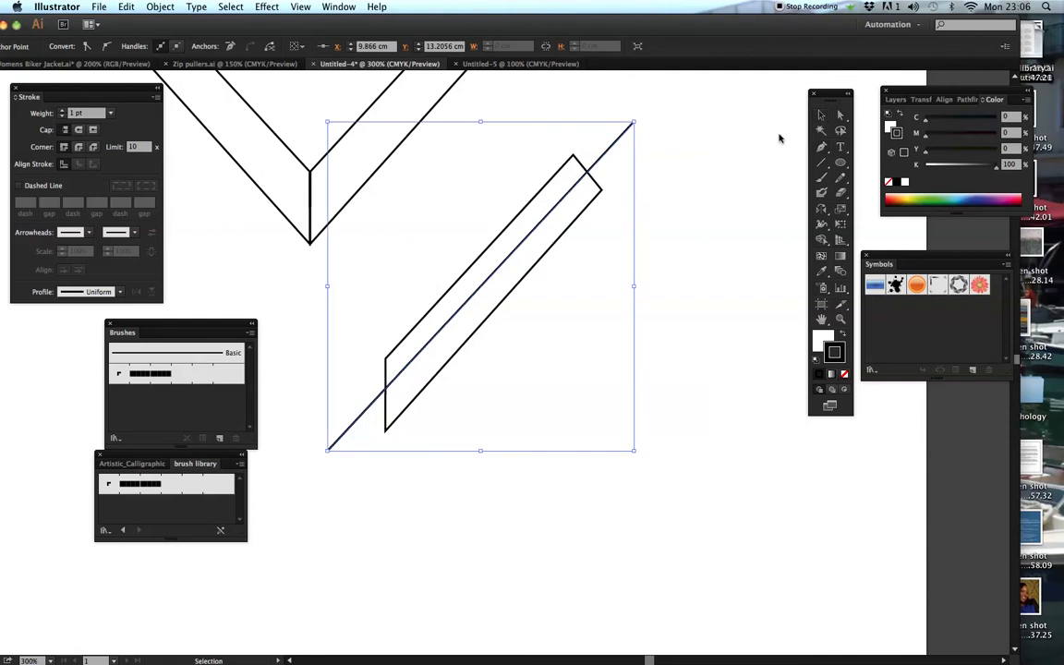
{"action": "left_click", "coordinate": [677, 215]}
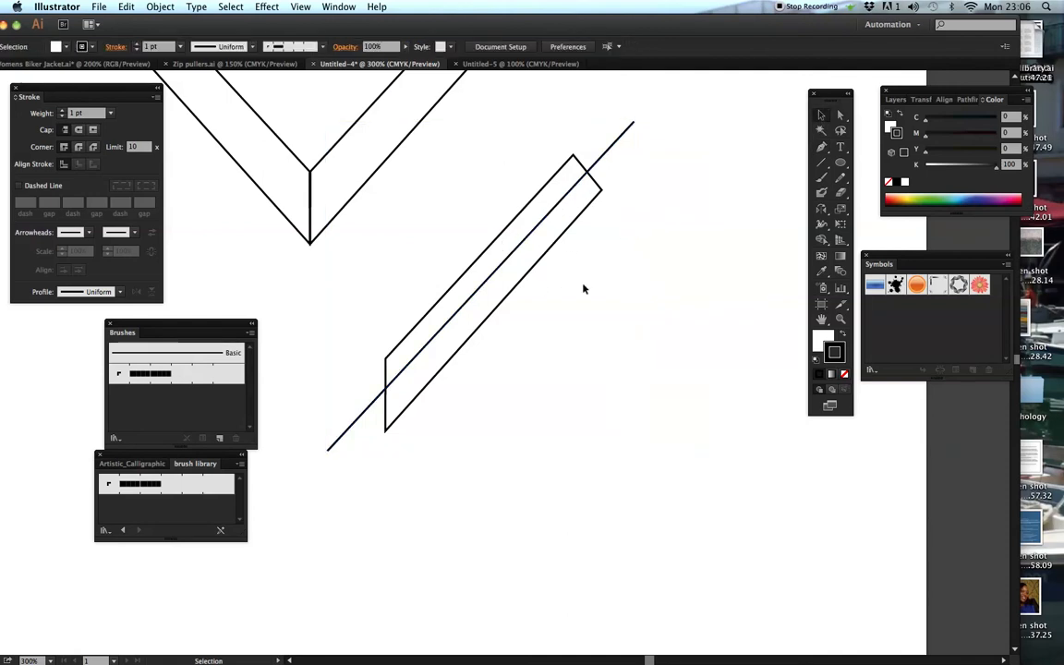
Step: Apply the Rib pattern brush to the diagonal line running through the copied band
{"action": "left_click", "coordinate": [620, 140]}
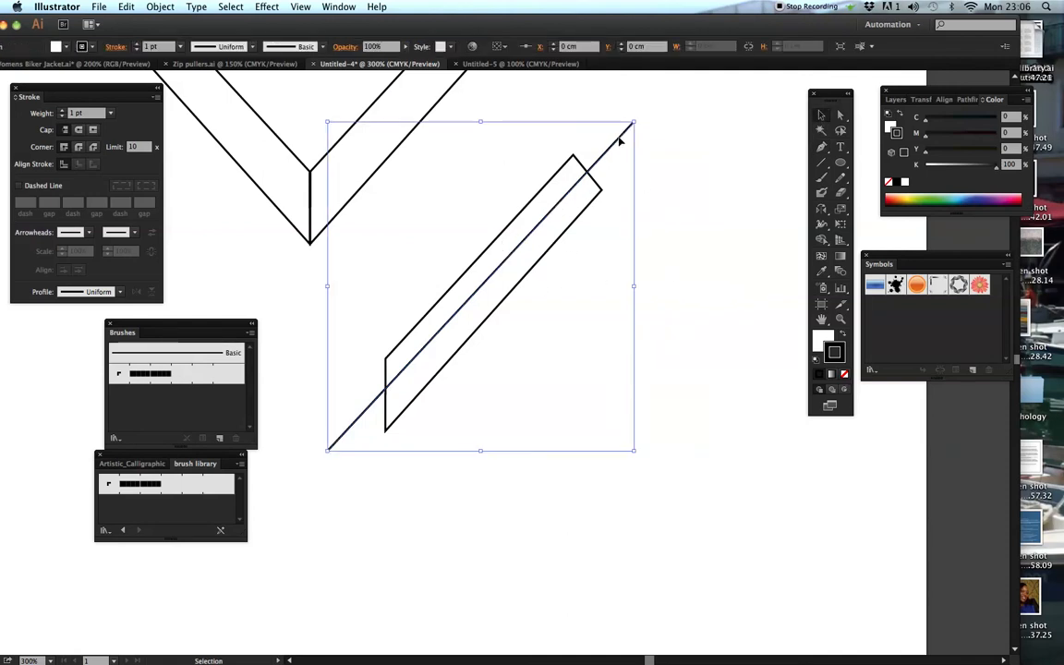
{"action": "left_click", "coordinate": [677, 139]}
{"action": "left_click", "coordinate": [632, 129]}
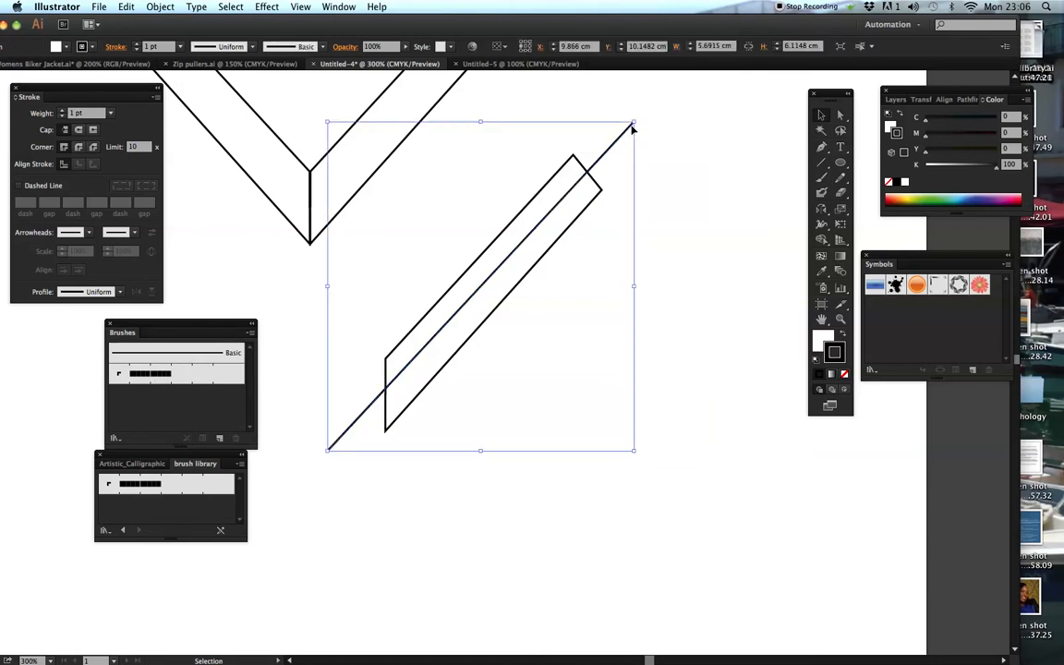
{"action": "left_click", "coordinate": [146, 374]}
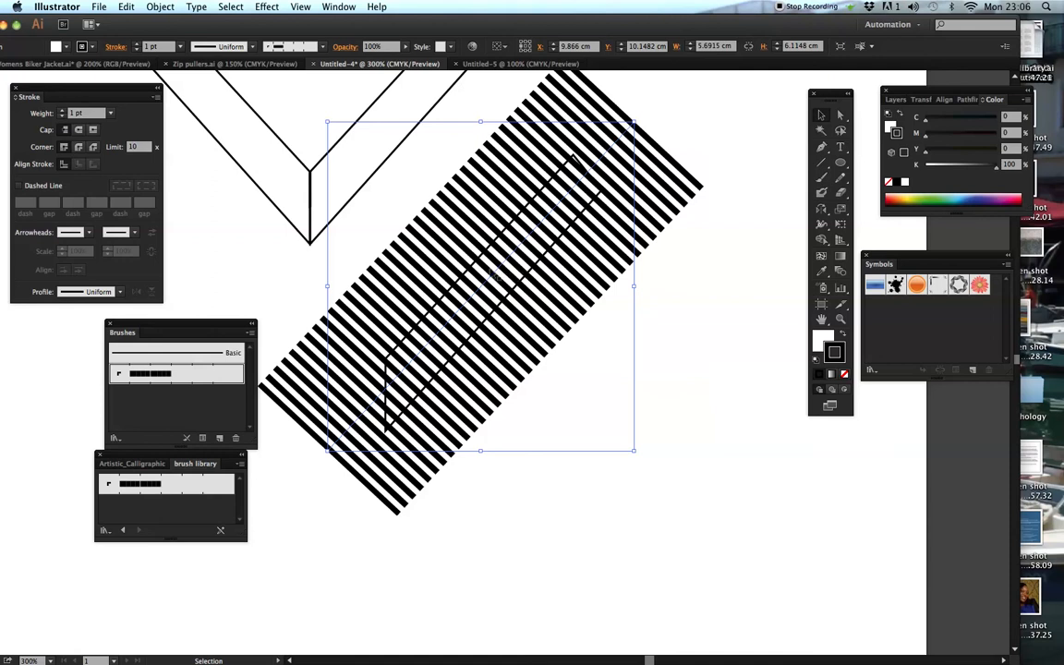
Step: Send the rib-brushed line to the back so it sits behind the copied band
{"action": "right_click", "coordinate": [587, 168]}
{"action": "mouse_move", "coordinate": [605, 339]}
{"action": "left_click", "coordinate": [769, 375]}
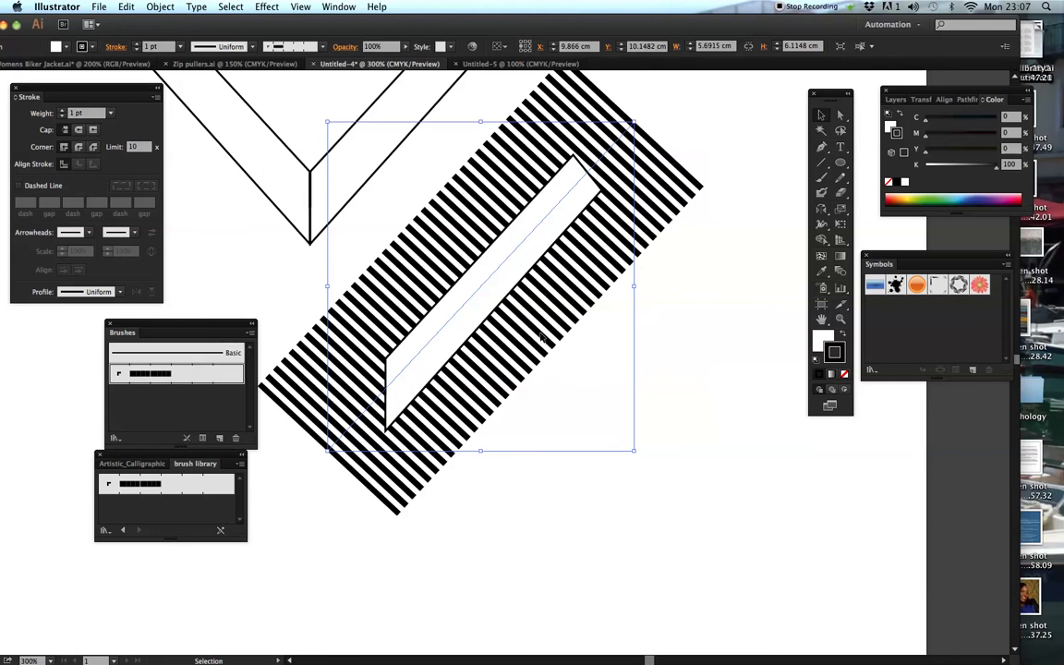
{"action": "left_click", "coordinate": [671, 350]}
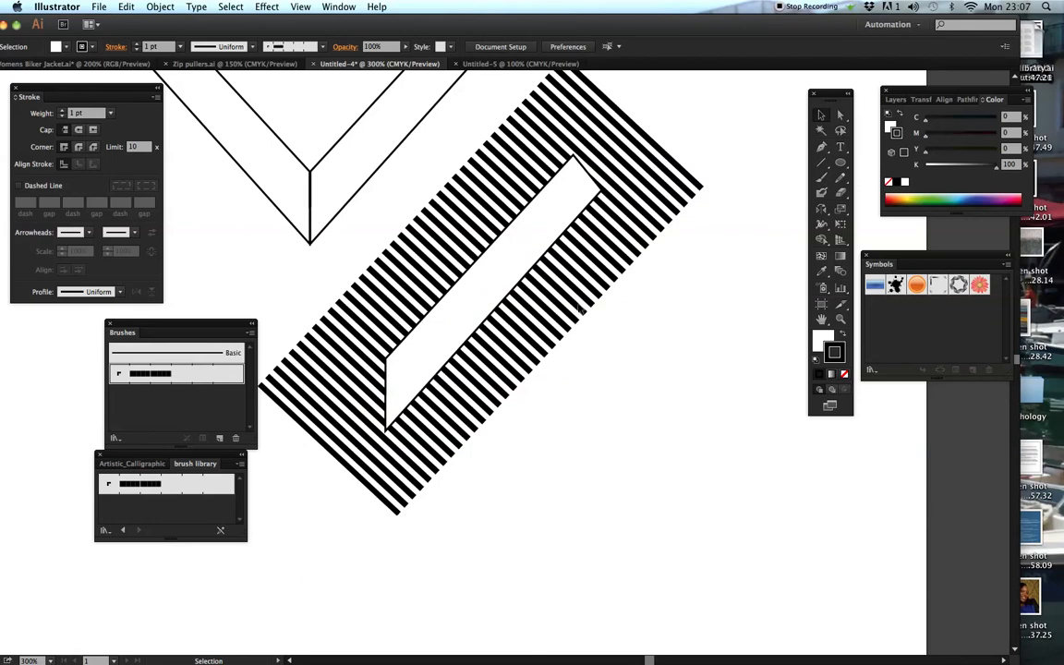
Step: Make a clipping mask from the copied band and the rib-brushed line to trim the ribbing to the band's shape
{"action": "left_click_drag", "start_coordinate": [600, 342], "coordinate": [646, 353]}
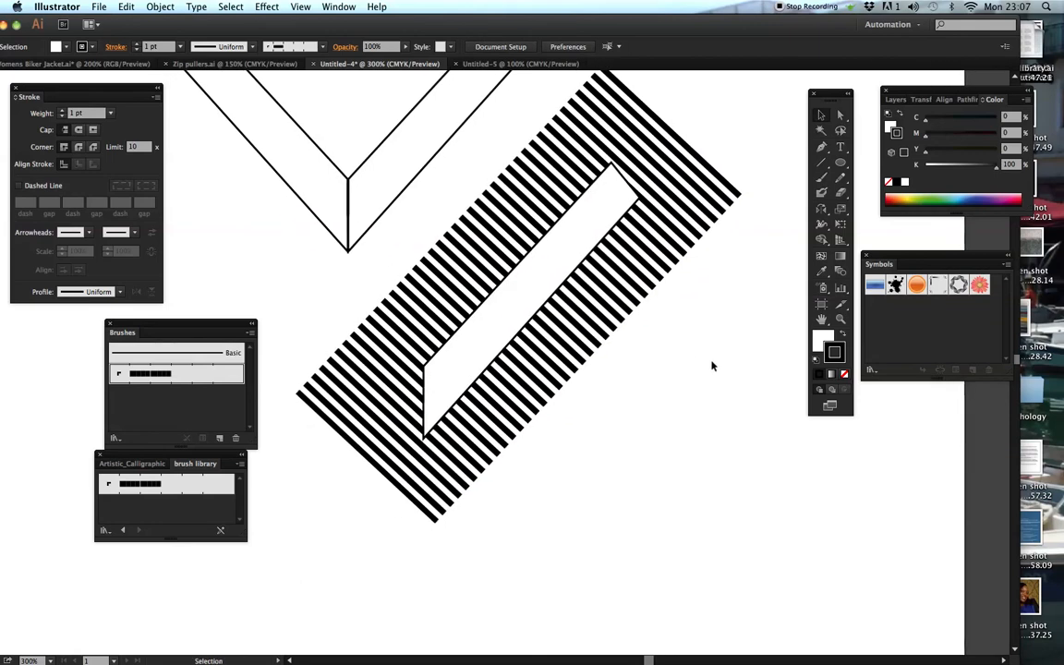
{"action": "left_click_drag", "start_coordinate": [722, 475], "coordinate": [428, 233]}
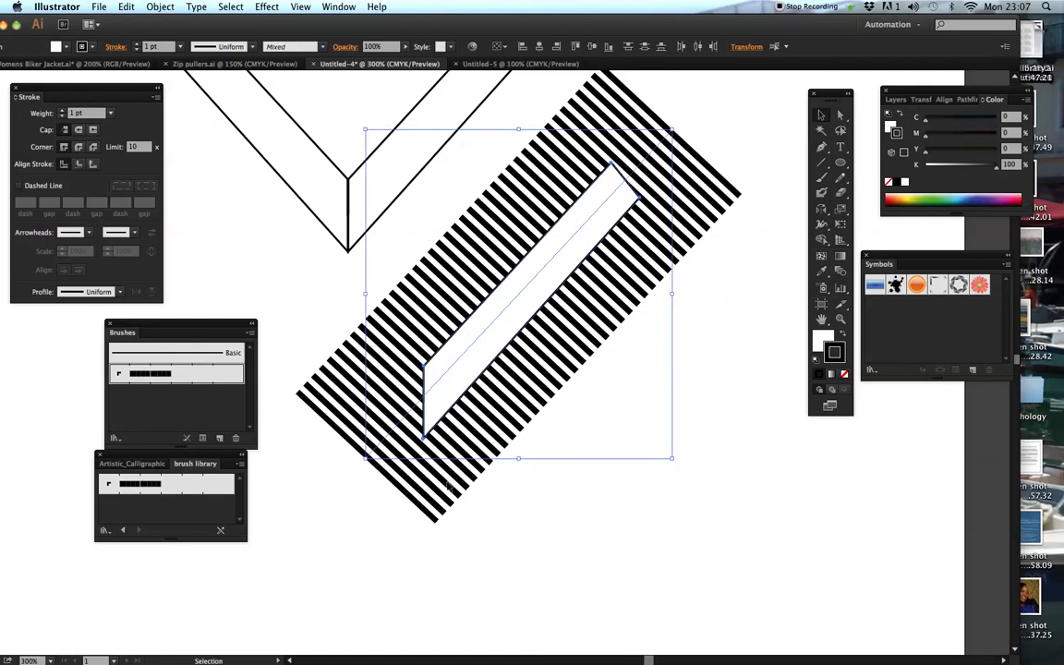
{"action": "left_click_drag", "start_coordinate": [550, 280], "coordinate": [548, 342]}
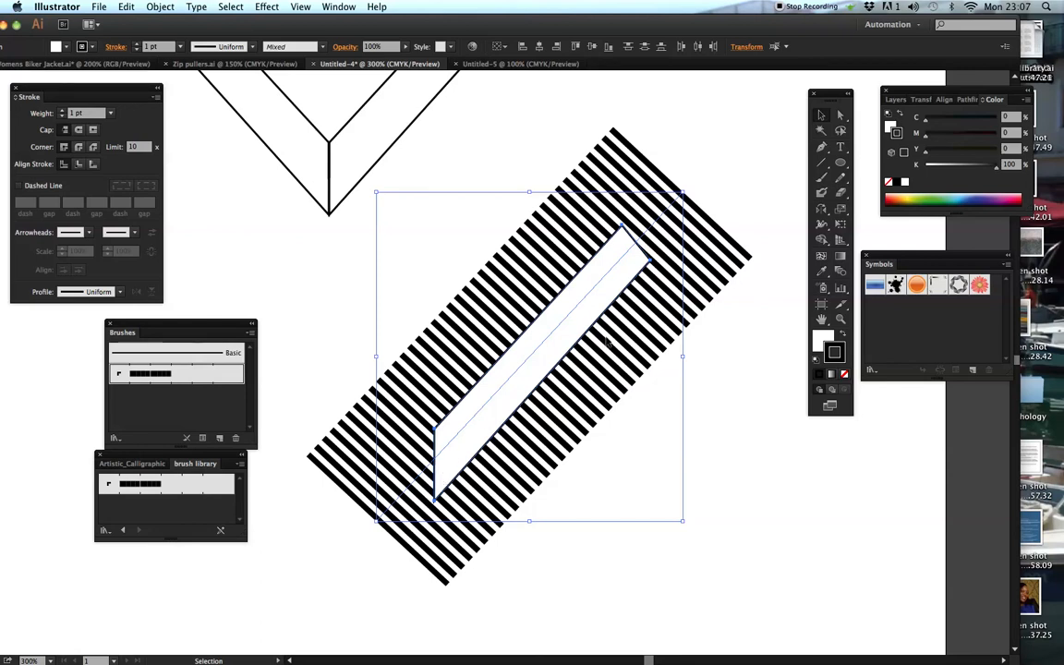
{"action": "left_click", "coordinate": [164, 9]}
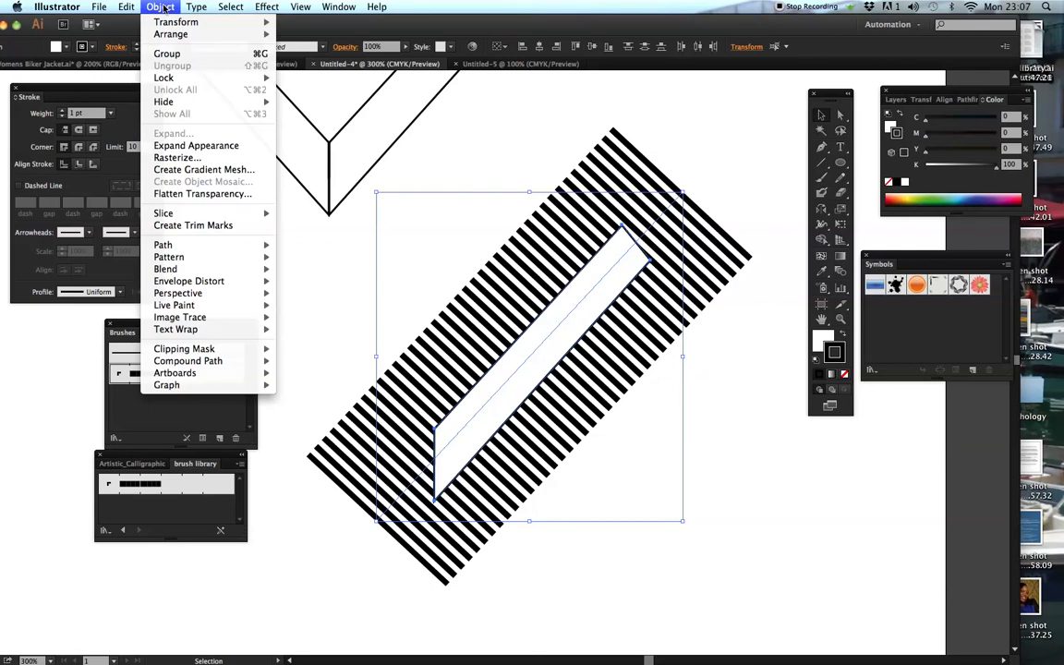
{"action": "mouse_move", "coordinate": [212, 349]}
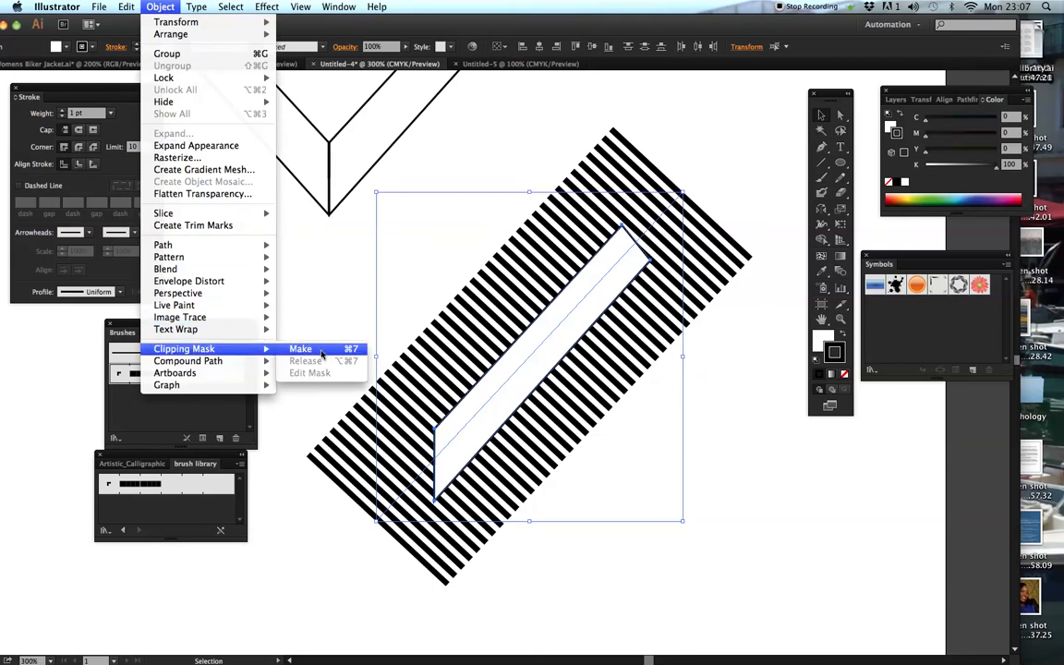
{"action": "left_click", "coordinate": [321, 356]}
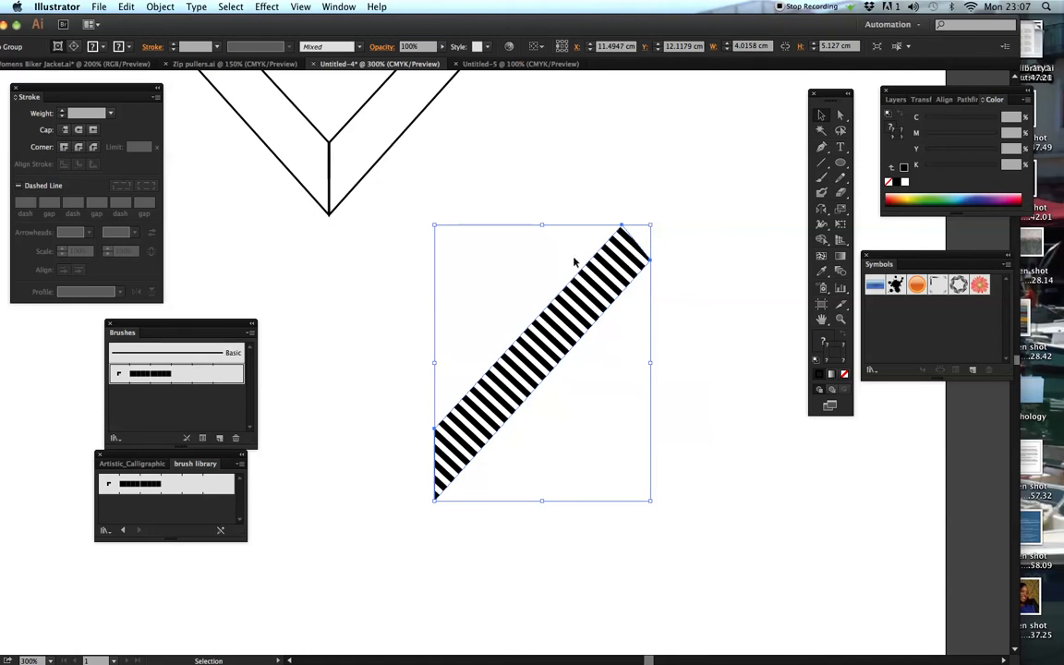
{"action": "left_click_drag", "start_coordinate": [635, 215], "coordinate": [708, 361]}
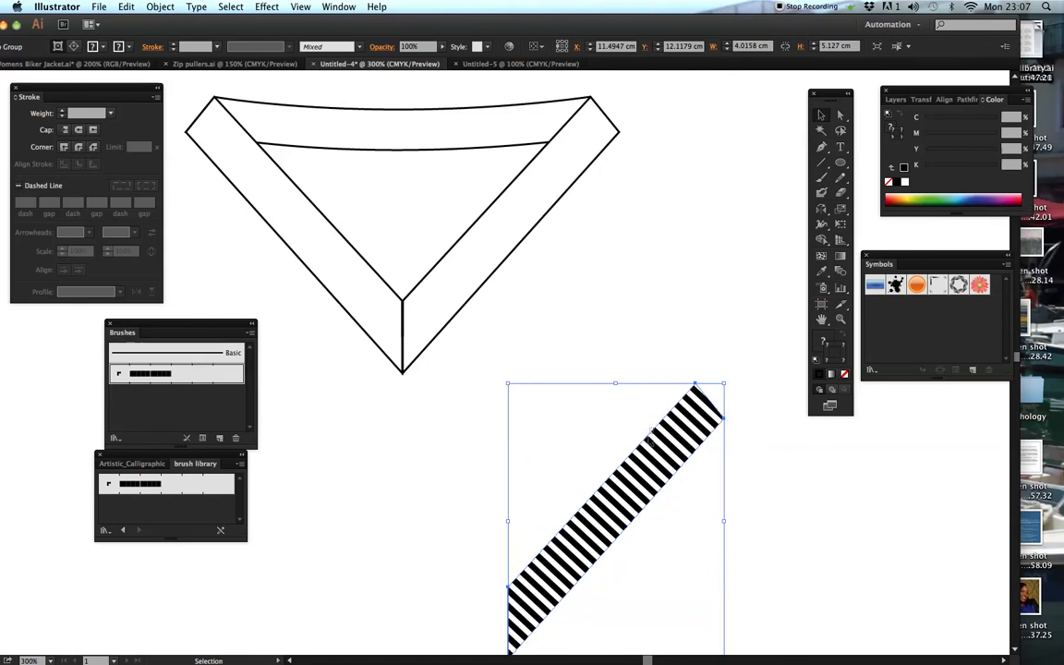
Step: Move the ribbed band onto the neckline's right front band and reflect a copy across the vertical centre axis onto the left band
{"action": "left_click_drag", "start_coordinate": [655, 427], "coordinate": [548, 145]}
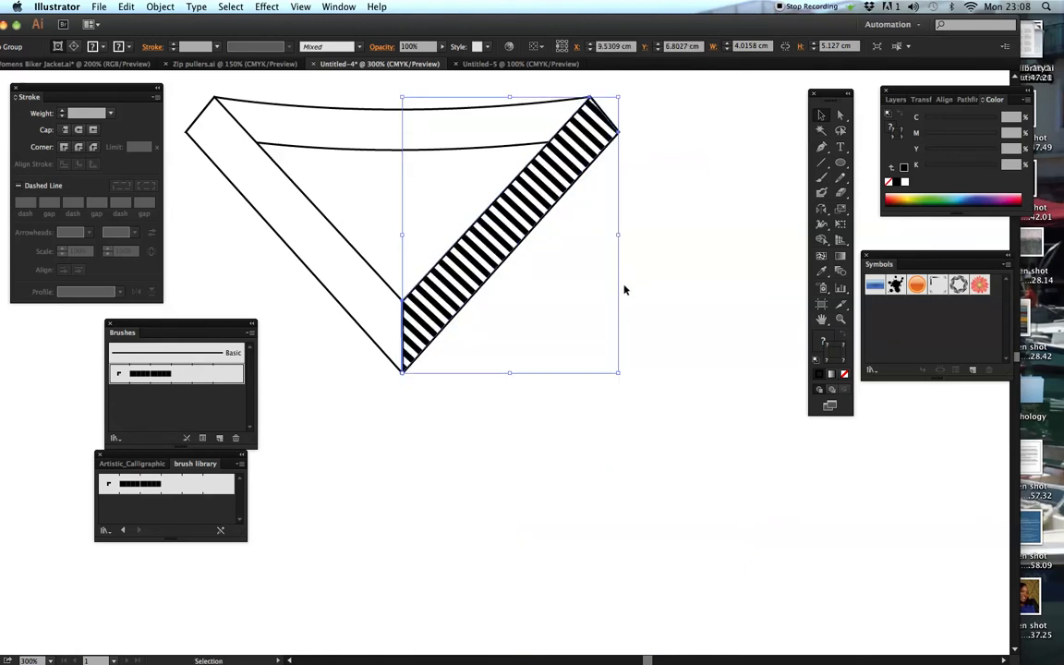
{"action": "left_click_drag", "start_coordinate": [584, 311], "coordinate": [678, 371]}
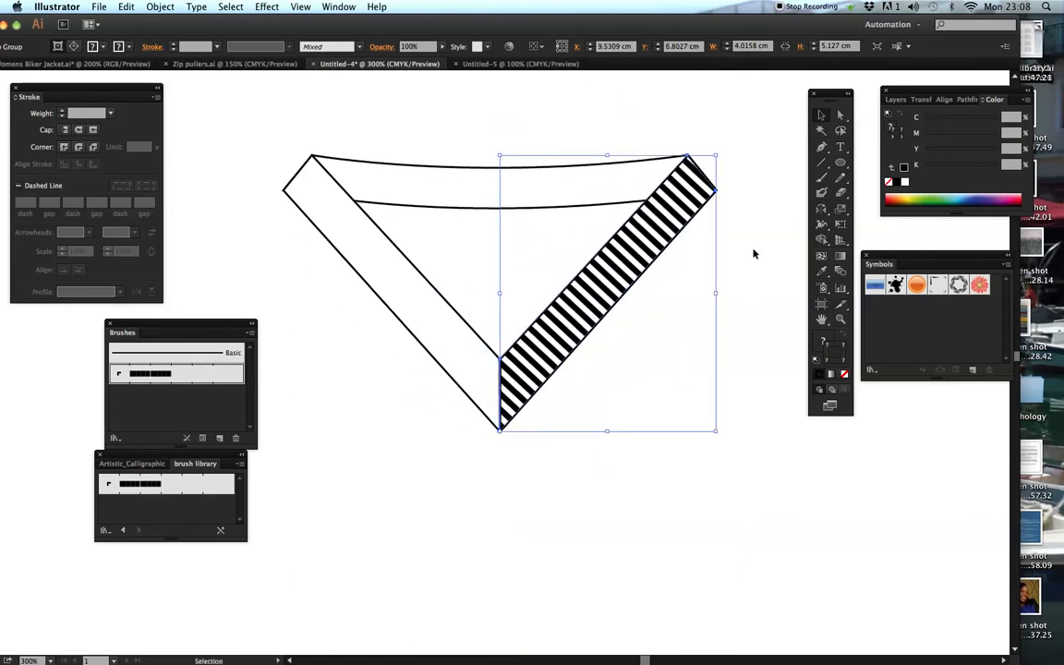
{"action": "left_click", "coordinate": [823, 211]}
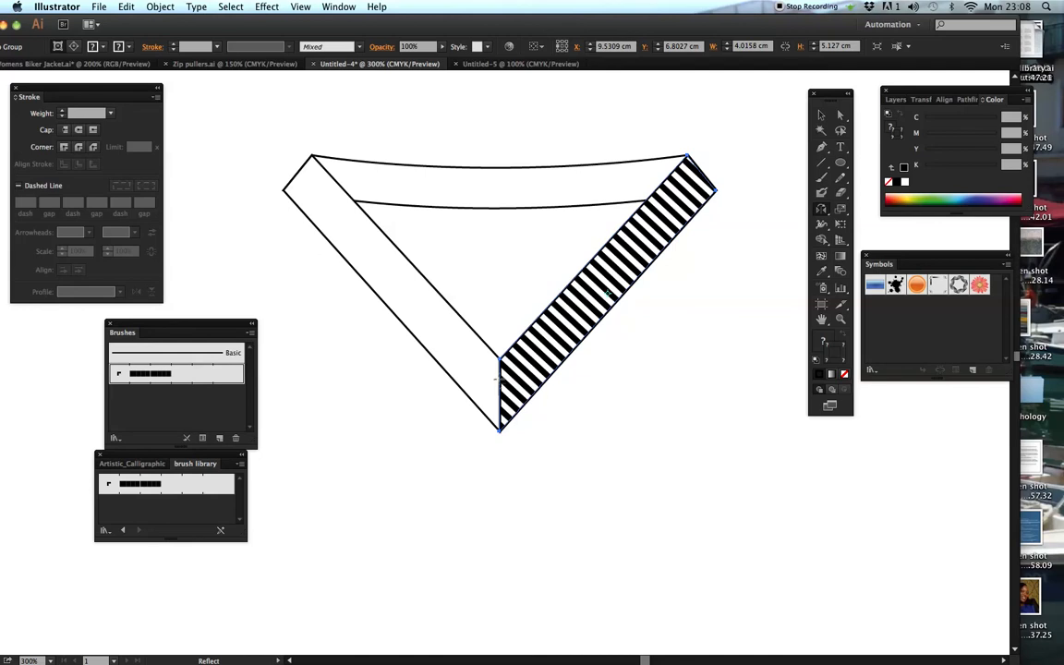
{"action": "left_click", "coordinate": [499, 380], "text": "alt"}
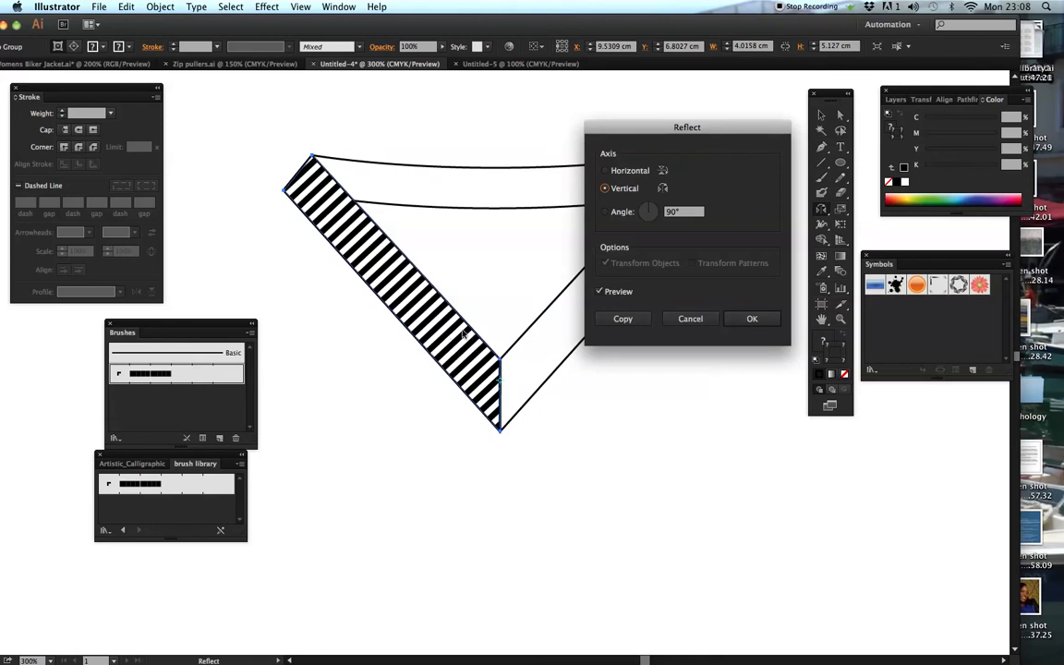
{"action": "left_click", "coordinate": [623, 320]}
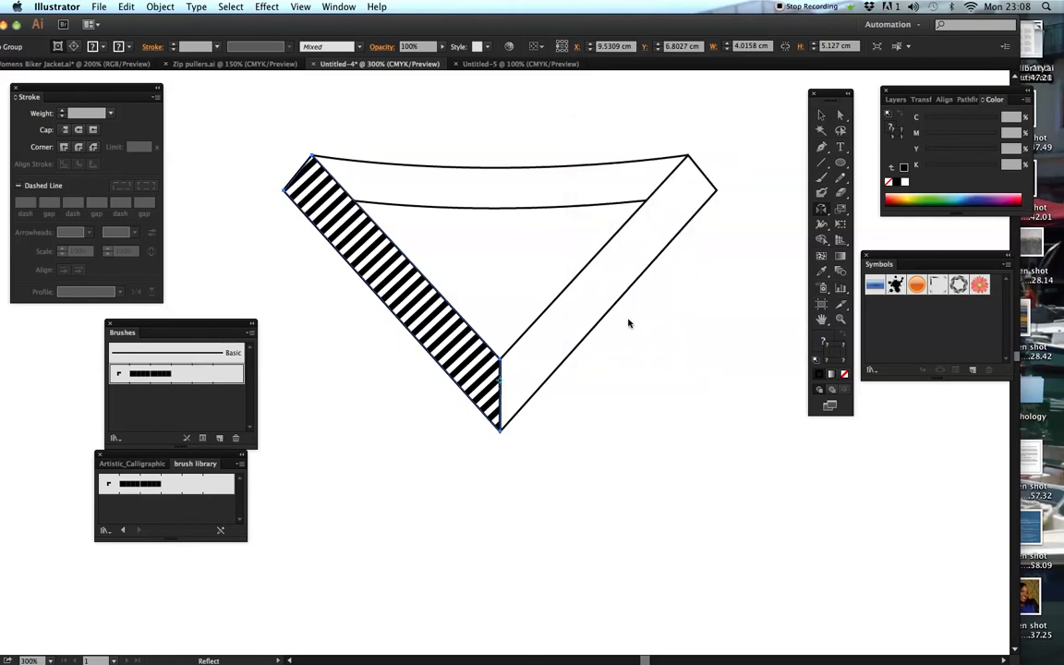
{"action": "key", "text": "v"}
{"action": "left_click", "coordinate": [453, 388]}
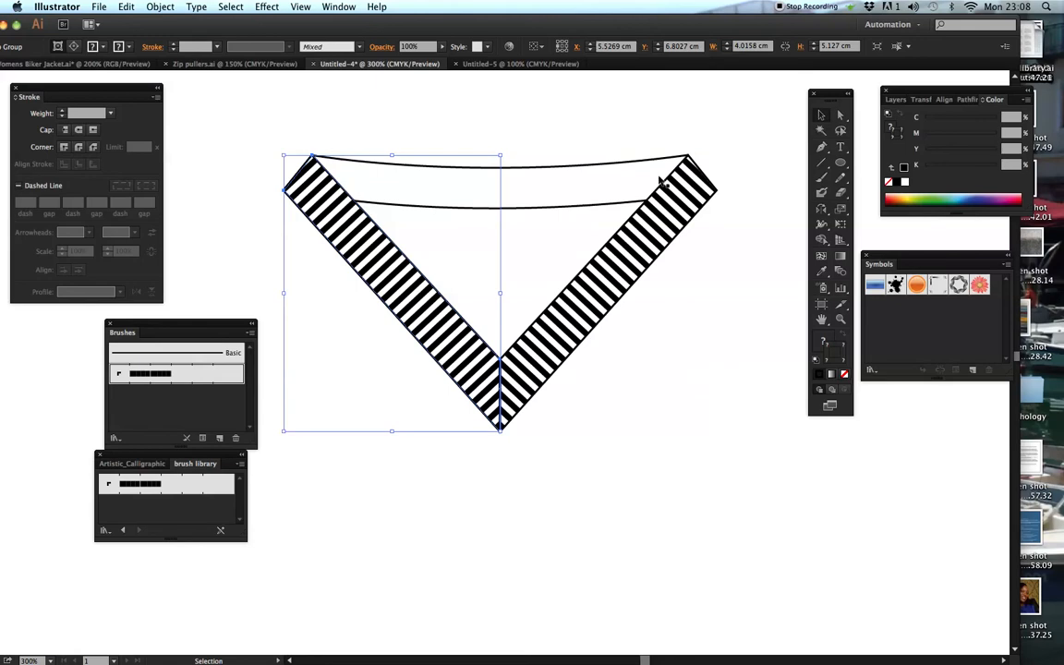
{"action": "left_click", "coordinate": [698, 263]}
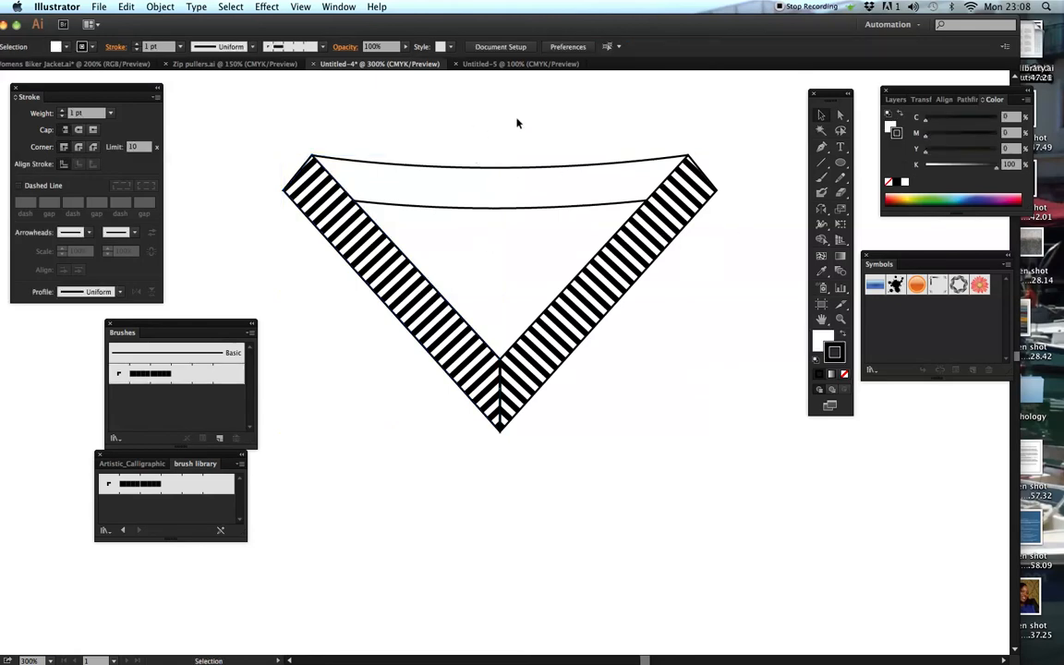
Step: Duplicate the curved back neck band into the empty space below the neckline
{"action": "left_click_drag", "start_coordinate": [477, 154], "coordinate": [527, 226]}
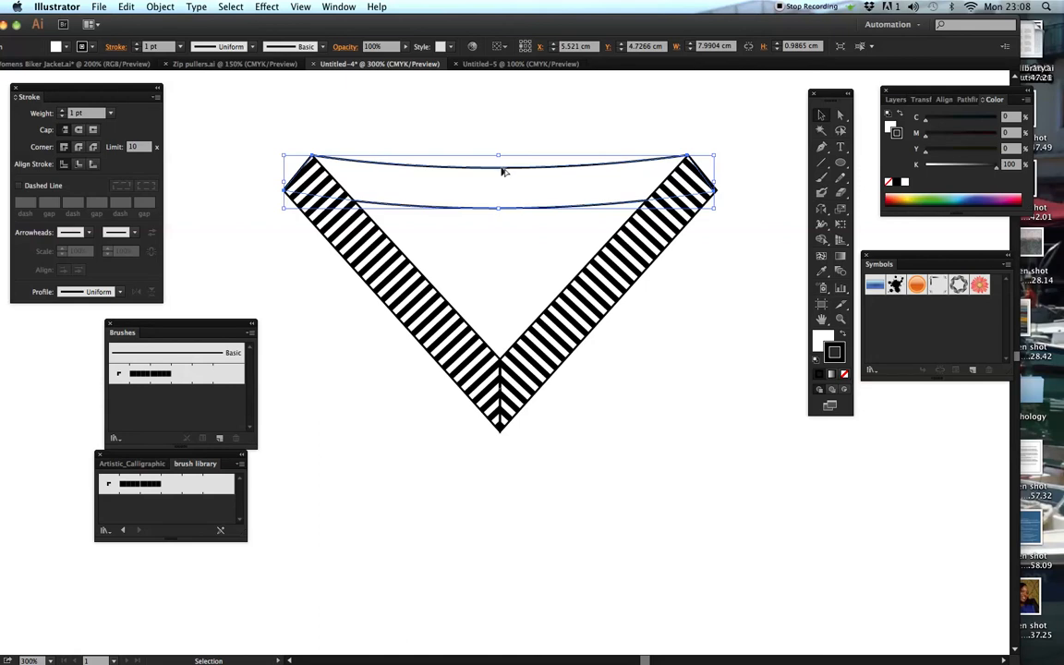
{"action": "left_click_drag", "start_coordinate": [501, 172], "coordinate": [631, 533]}
{"action": "key", "text": "space"}
{"action": "left_click_drag", "start_coordinate": [632, 292], "coordinate": [567, 234]}
{"action": "left_click", "coordinate": [698, 278]}
Step: Draw an unfilled curved line, about 9.9 by 0.5 cm, along the middle of the copied back band and past both ends
{"action": "left_click", "coordinate": [823, 149]}
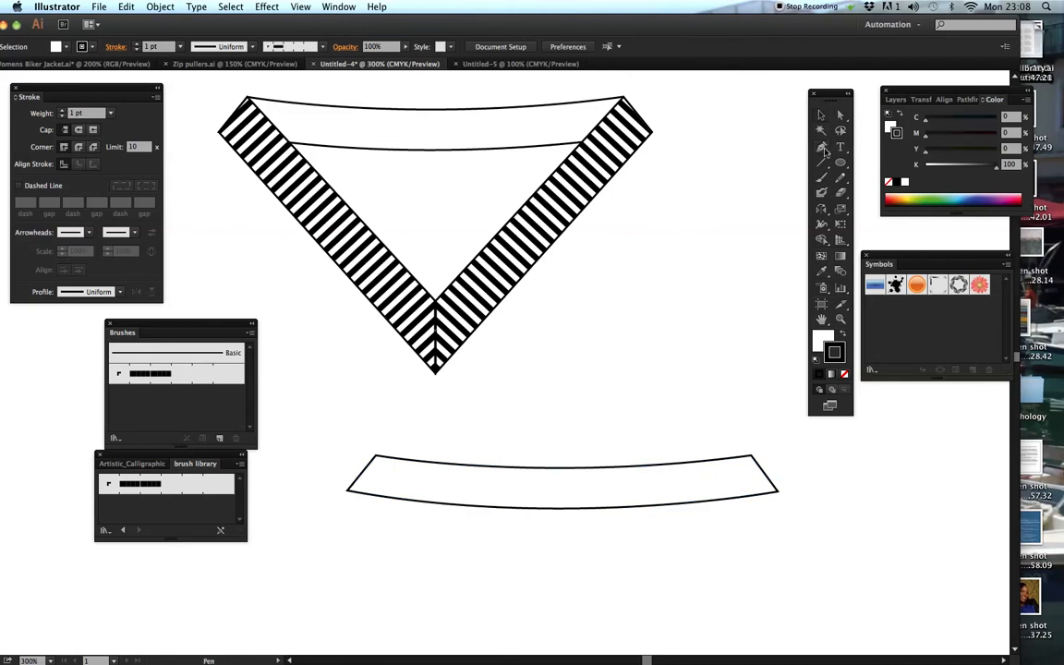
{"action": "left_click", "coordinate": [310, 458]}
{"action": "mouse_move", "coordinate": [840, 458]}
{"action": "left_mouse_down"}
{"action": "mouse_move", "coordinate": [940, 408]}
{"action": "mouse_move", "coordinate": [1007, 403]}
{"action": "mouse_move", "coordinate": [985, 393]}
{"action": "left_mouse_up"}
{"action": "key", "text": "space"}
{"action": "left_click_drag", "start_coordinate": [623, 367], "coordinate": [671, 343]}
{"action": "key", "text": "slash"}
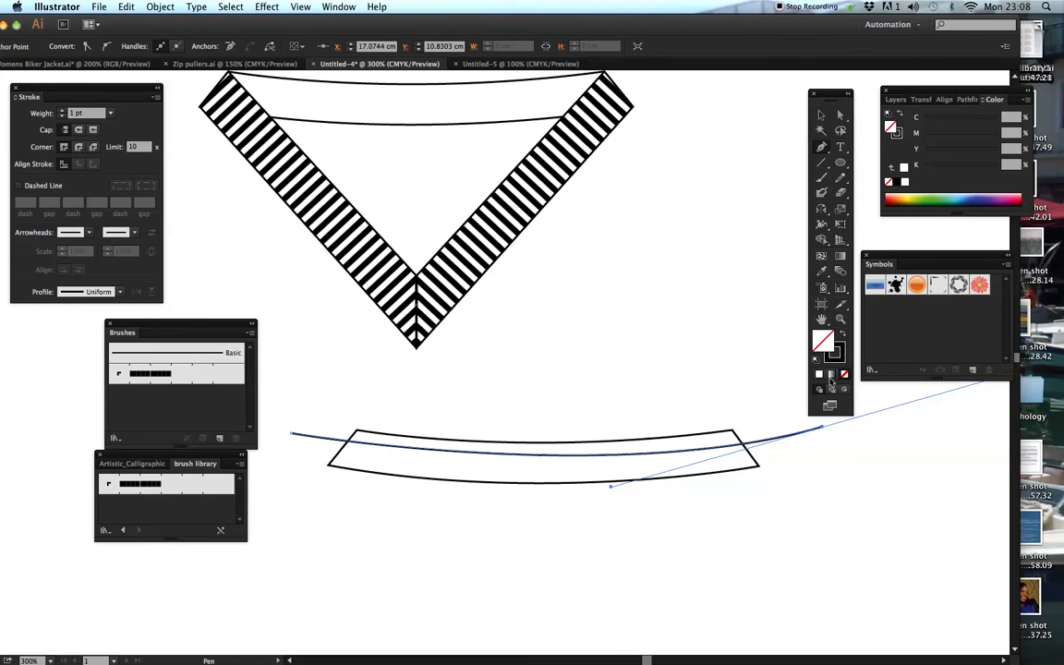
{"action": "key", "text": "v"}
{"action": "left_click_drag", "start_coordinate": [539, 457], "coordinate": [542, 466]}
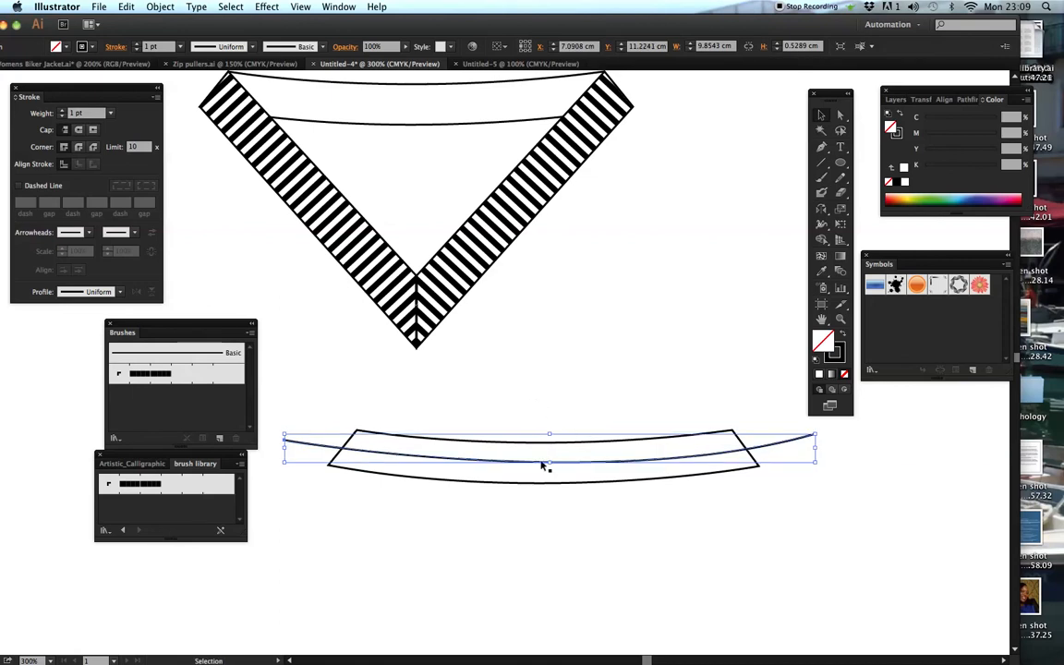
Step: Apply the Rib pattern brush to the curved line running through the copied back band
{"action": "left_click", "coordinate": [494, 406]}
{"action": "left_click_drag", "start_coordinate": [312, 459], "coordinate": [305, 449]}
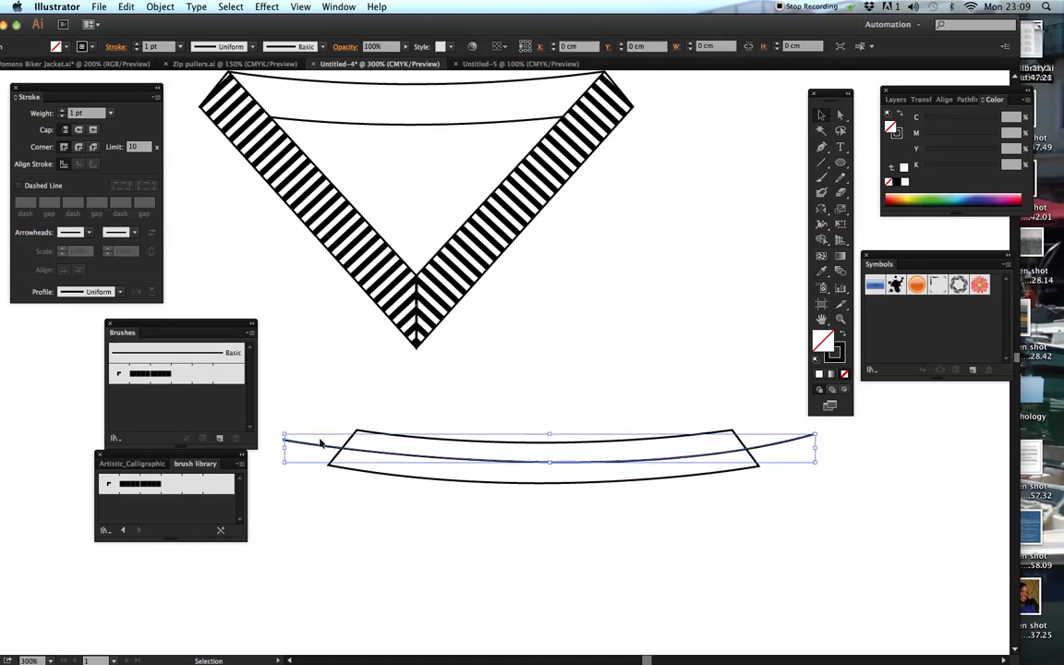
{"action": "left_click", "coordinate": [143, 374]}
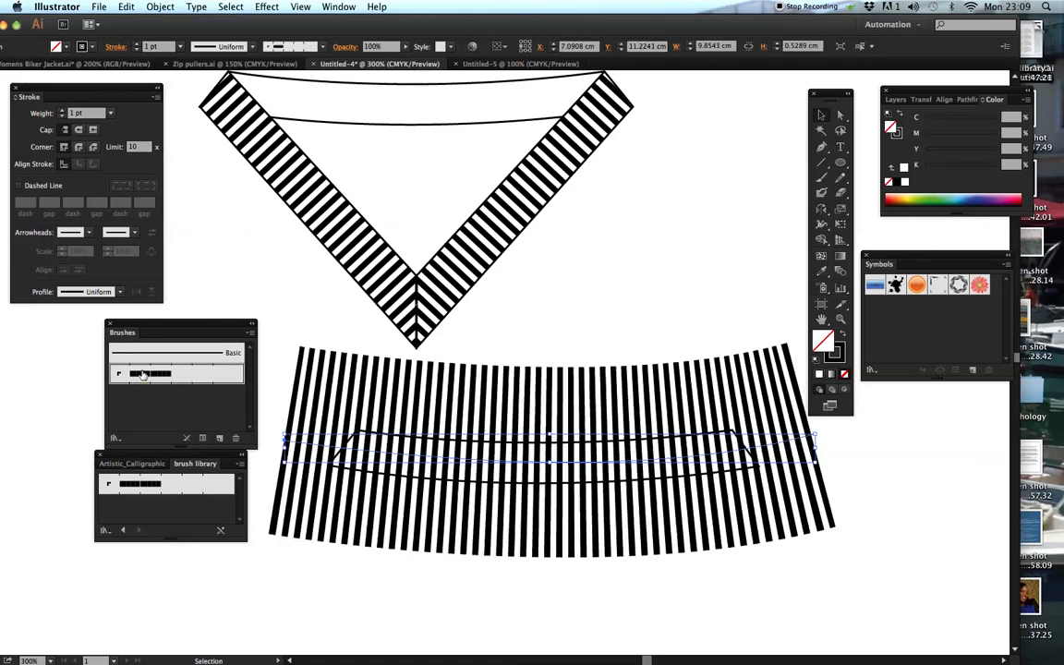
Step: Send the rib-brushed curve to the back so it sits behind the copied back band
{"action": "right_click", "coordinate": [550, 399]}
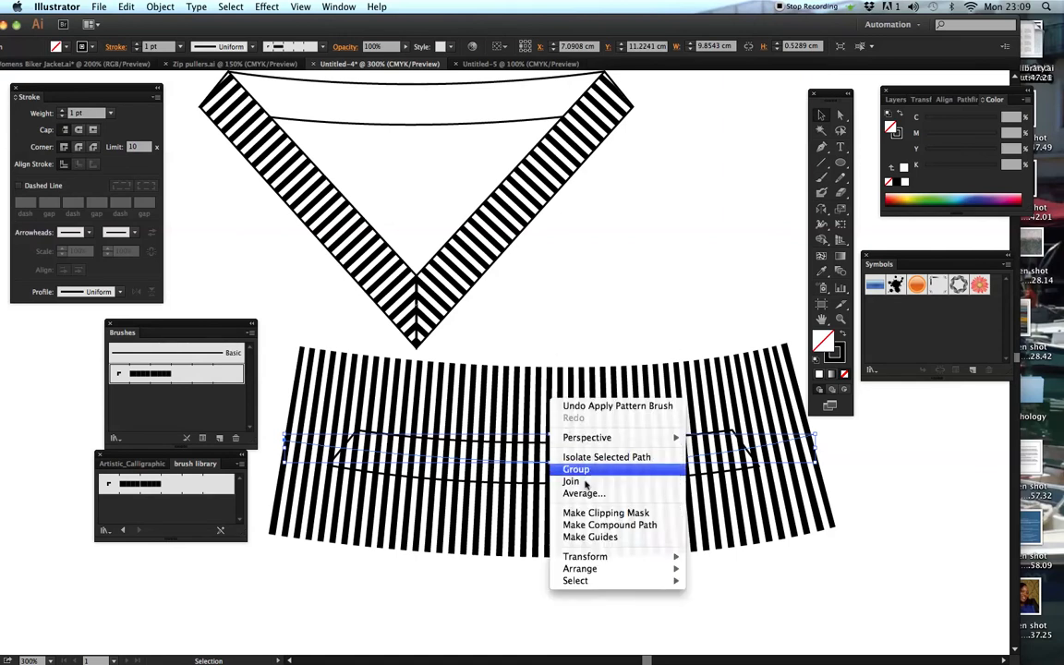
{"action": "mouse_move", "coordinate": [591, 568]}
{"action": "left_click", "coordinate": [748, 606]}
{"action": "left_click", "coordinate": [753, 565]}
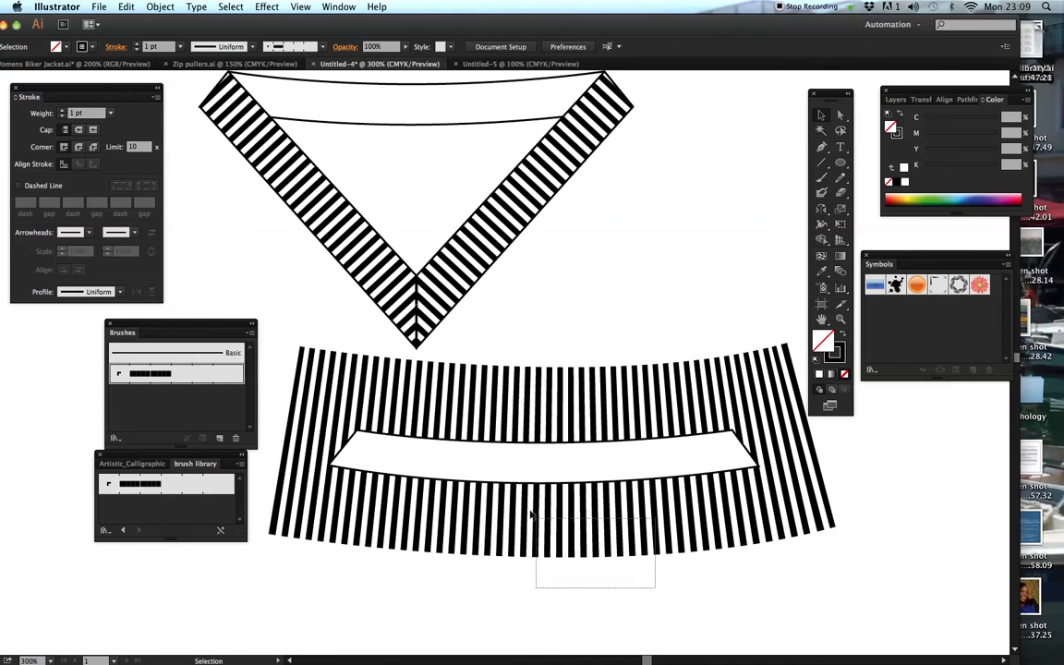
Step: Make a clipping mask from the copied back band and the rib-brushed curve to trim the ribbing to the band's shape
{"action": "left_click", "coordinate": [459, 457]}
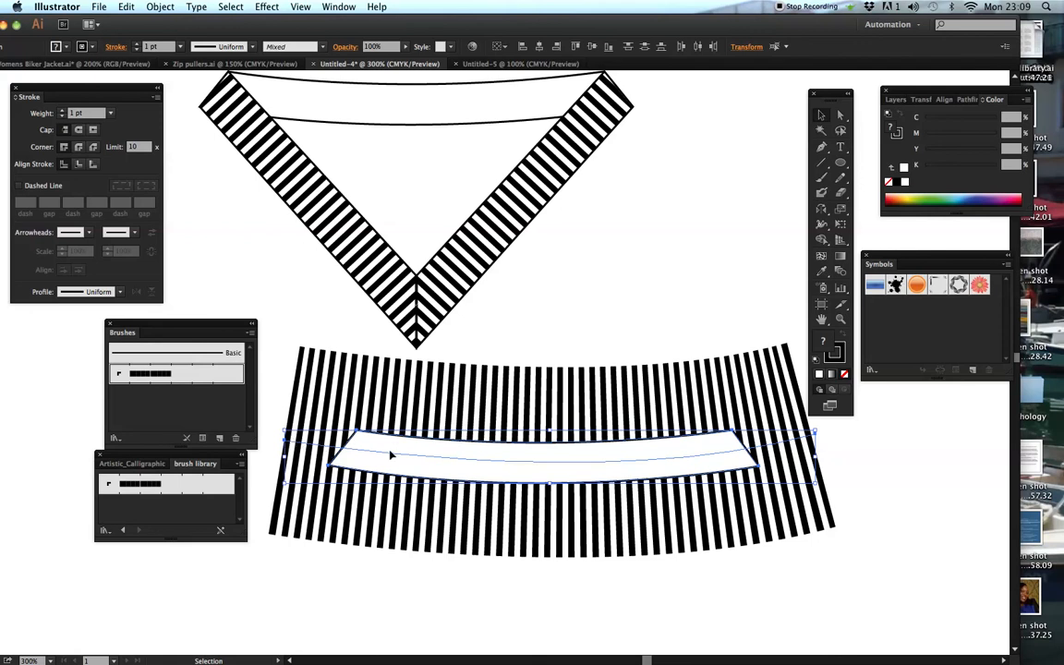
{"action": "key", "text": "a"}
{"action": "key", "text": "v"}
{"action": "left_click", "coordinate": [159, 7]}
{"action": "mouse_move", "coordinate": [230, 349]}
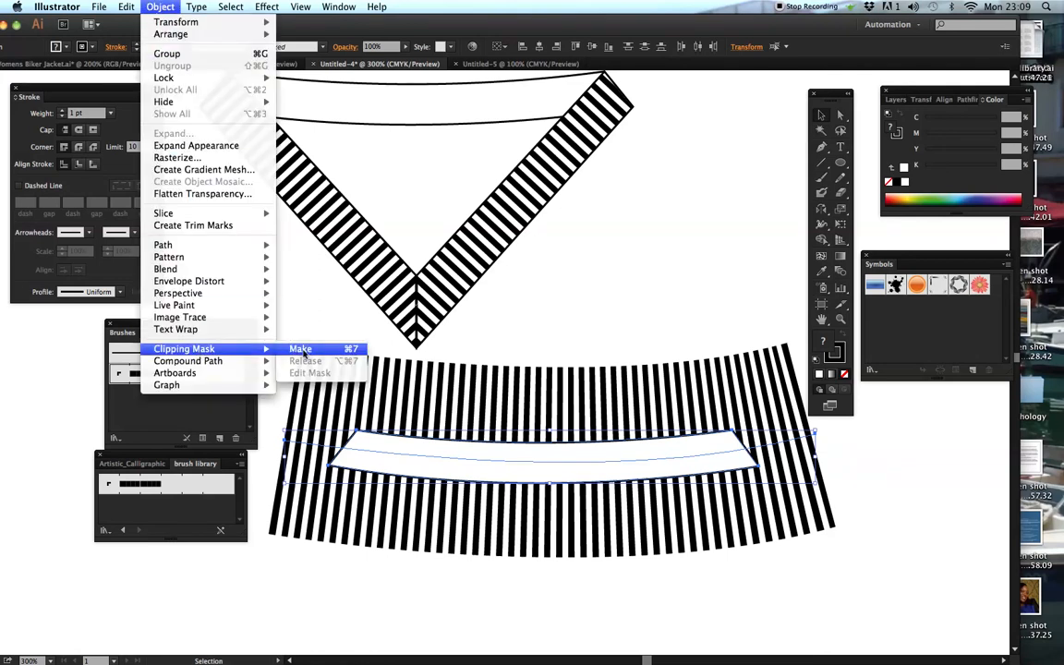
{"action": "left_click", "coordinate": [302, 350]}
Step: Move the ribbed back band up onto the neckline's curved back band, aligning it between the two front bands
{"action": "scroll", "coordinate": [641, 456], "scroll_direction": "up", "scroll_amount": 5}
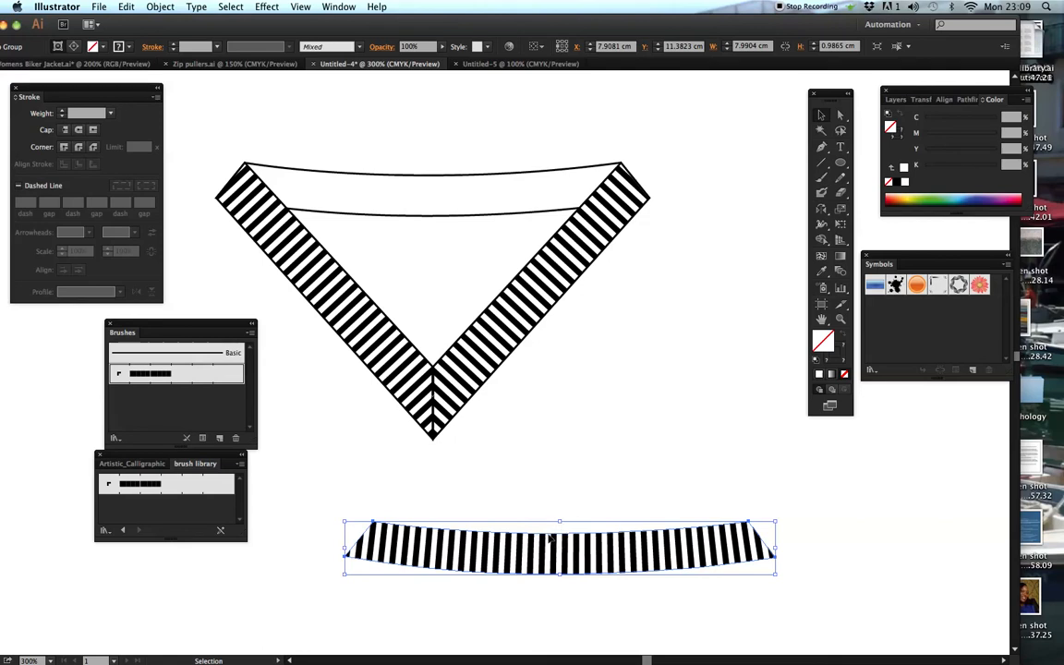
{"action": "left_click_drag", "start_coordinate": [552, 538], "coordinate": [431, 198]}
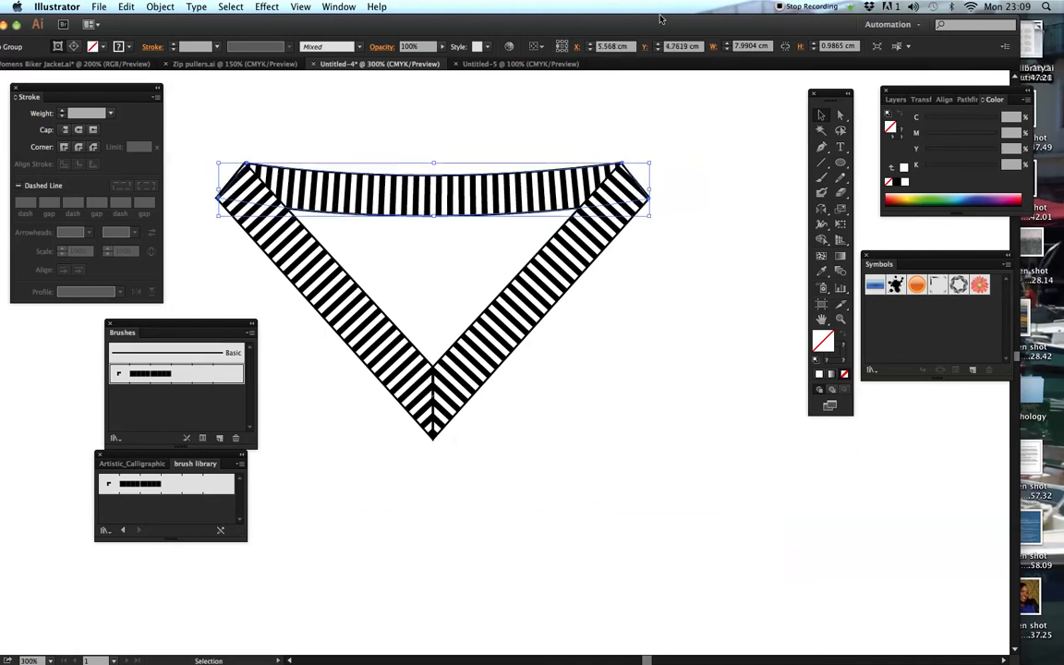
{"action": "left_click", "coordinate": [626, 389]}
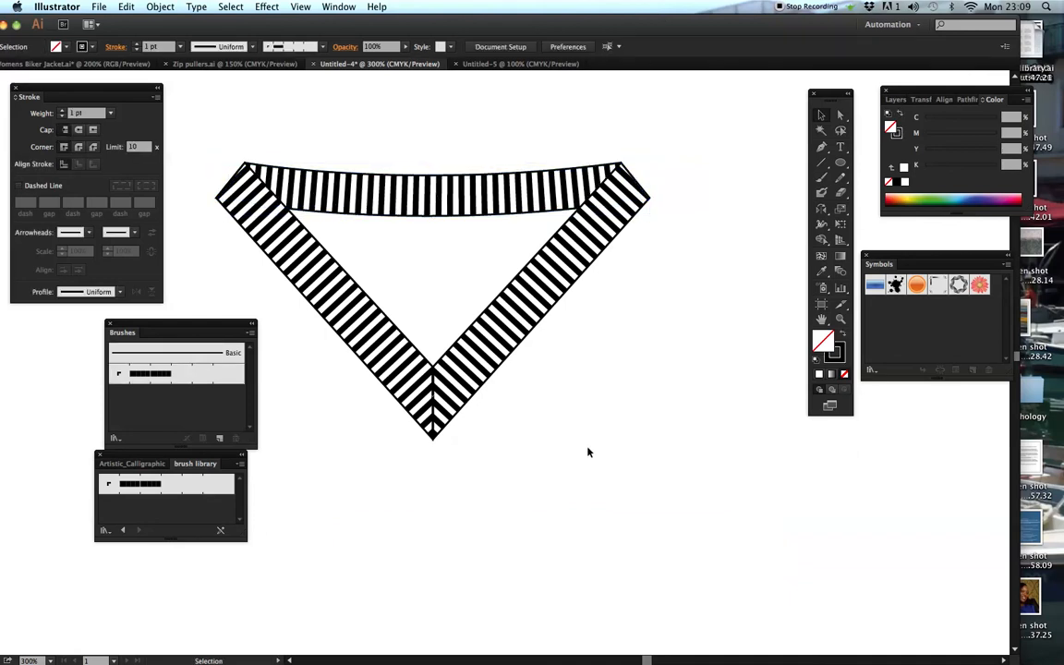
{"action": "scroll", "coordinate": [489, 372], "scroll_direction": "left", "scroll_amount": 5}
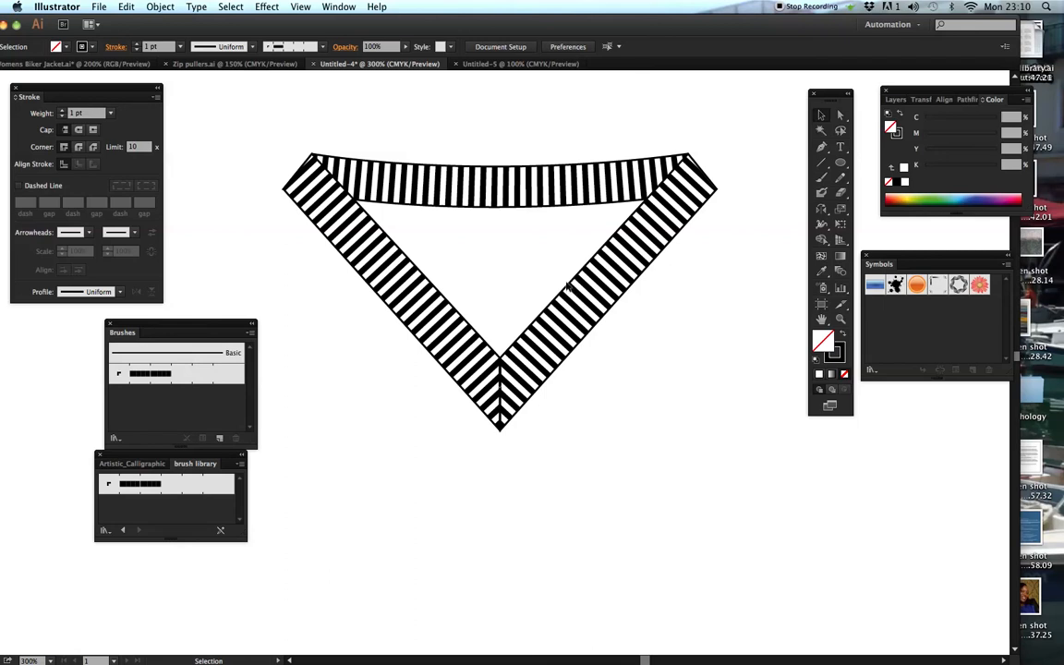
{"action": "key", "text": "a"}
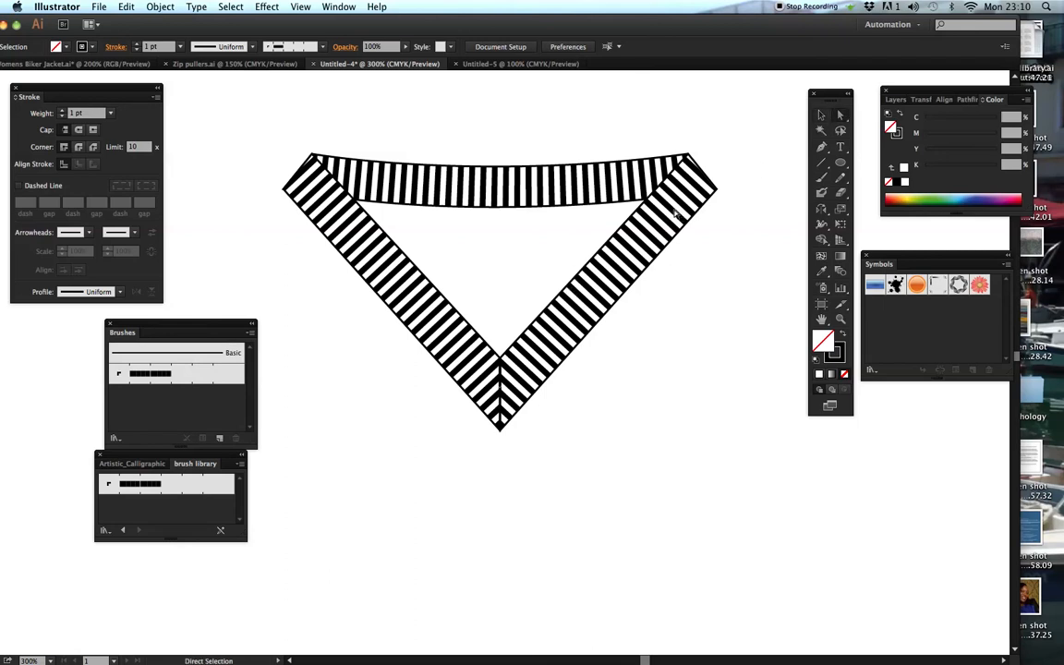
{"action": "left_click", "coordinate": [675, 211]}
{"action": "left_click", "coordinate": [617, 192]}
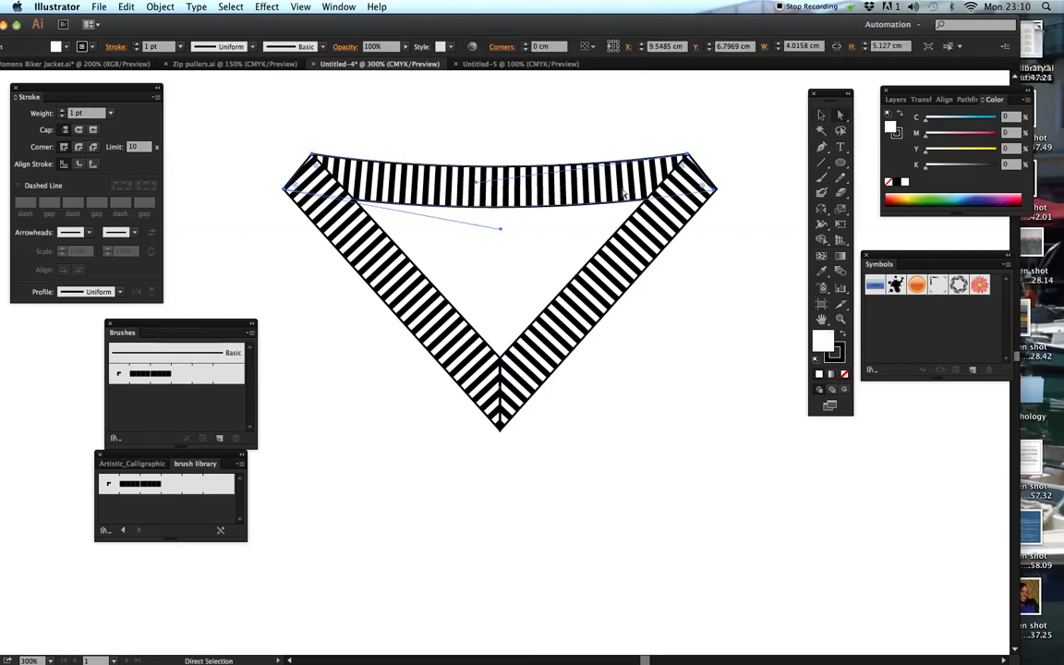
{"action": "left_click", "coordinate": [820, 116]}
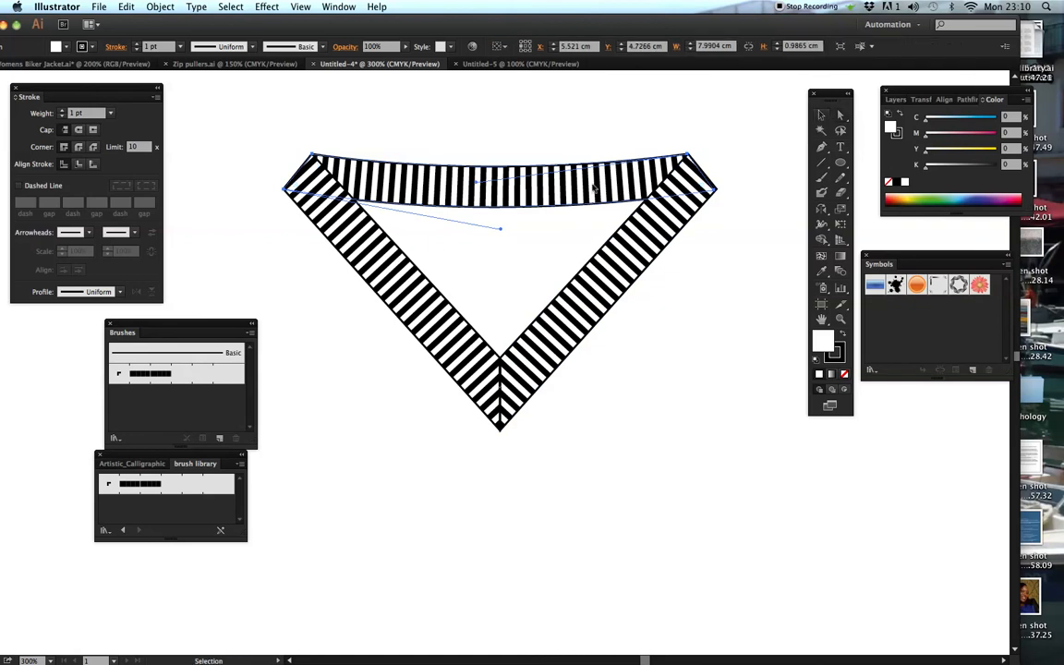
{"action": "double_click", "coordinate": [595, 191]}
{"action": "double_click", "coordinate": [626, 143]}
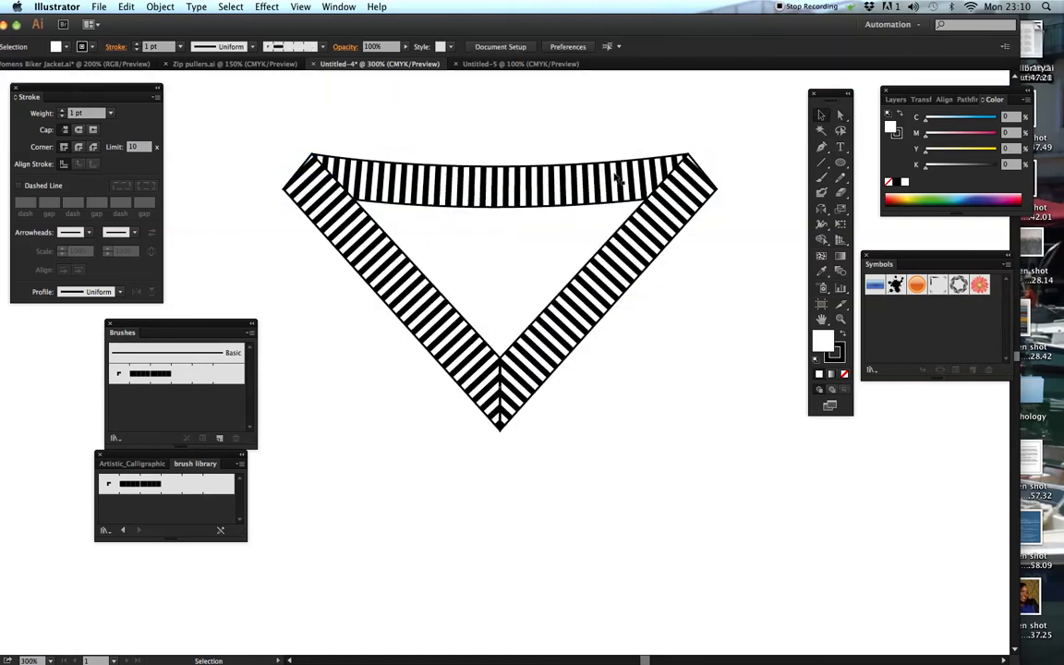
Step: Move the plain outlined back band down, clear of the back ribbing
{"action": "double_click", "coordinate": [609, 185]}
{"action": "left_click_drag", "start_coordinate": [610, 185], "coordinate": [602, 245]}
{"action": "double_click", "coordinate": [618, 142]}
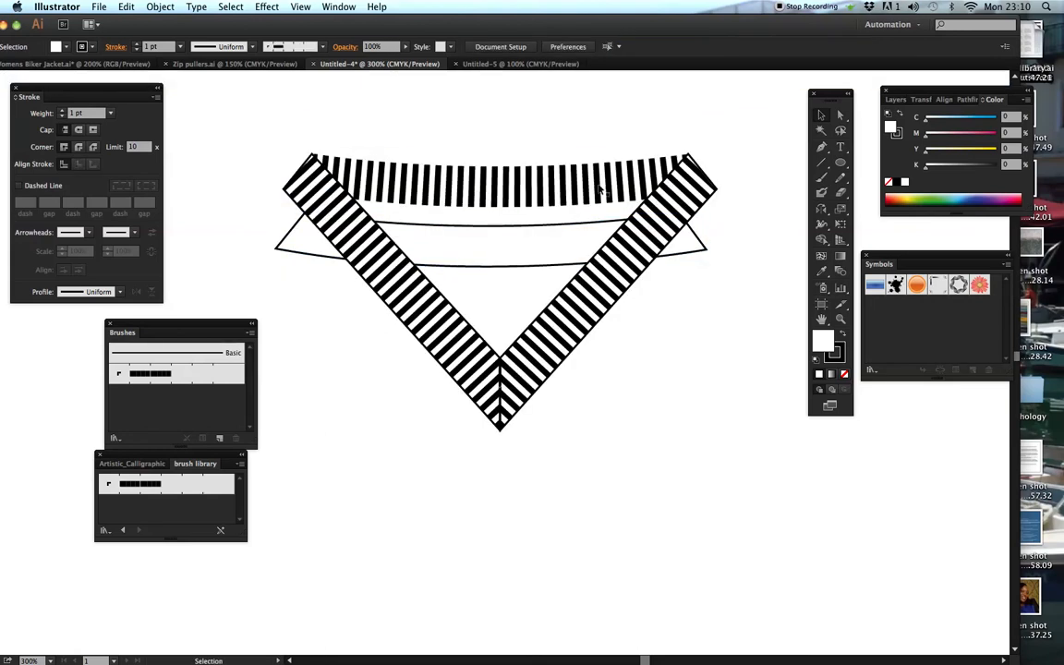
Step: Isolate the back band's clip group, set the rib-brushed curve's stroke weight to 0.5 pt, and exit isolation
{"action": "left_click", "coordinate": [601, 189]}
{"action": "double_click", "coordinate": [601, 189]}
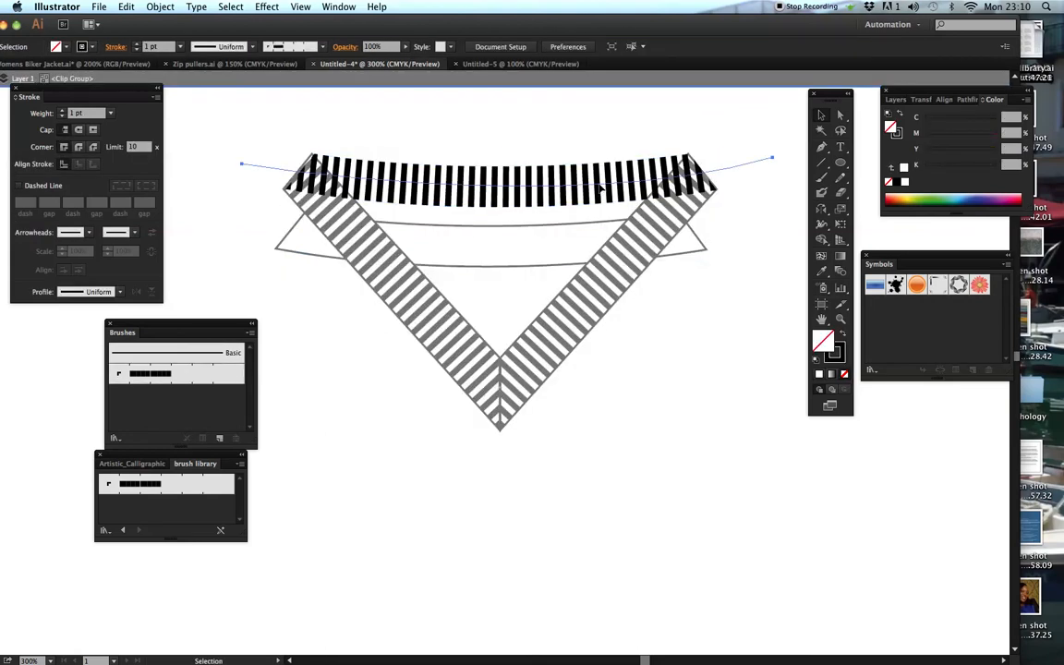
{"action": "left_click", "coordinate": [600, 189]}
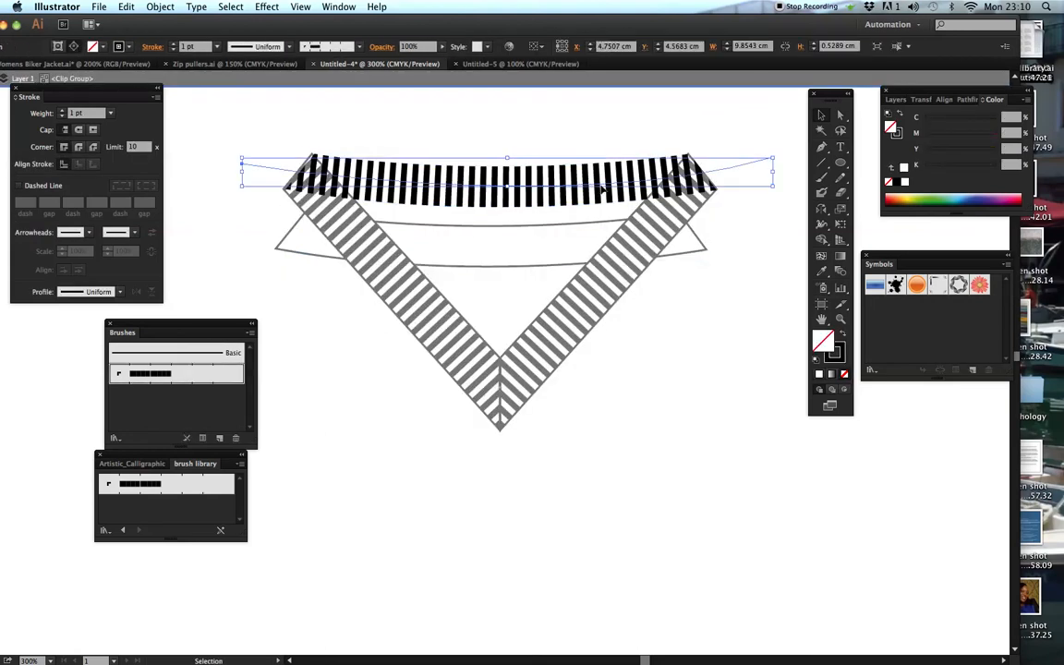
{"action": "left_click", "coordinate": [216, 46]}
{"action": "left_click", "coordinate": [228, 81]}
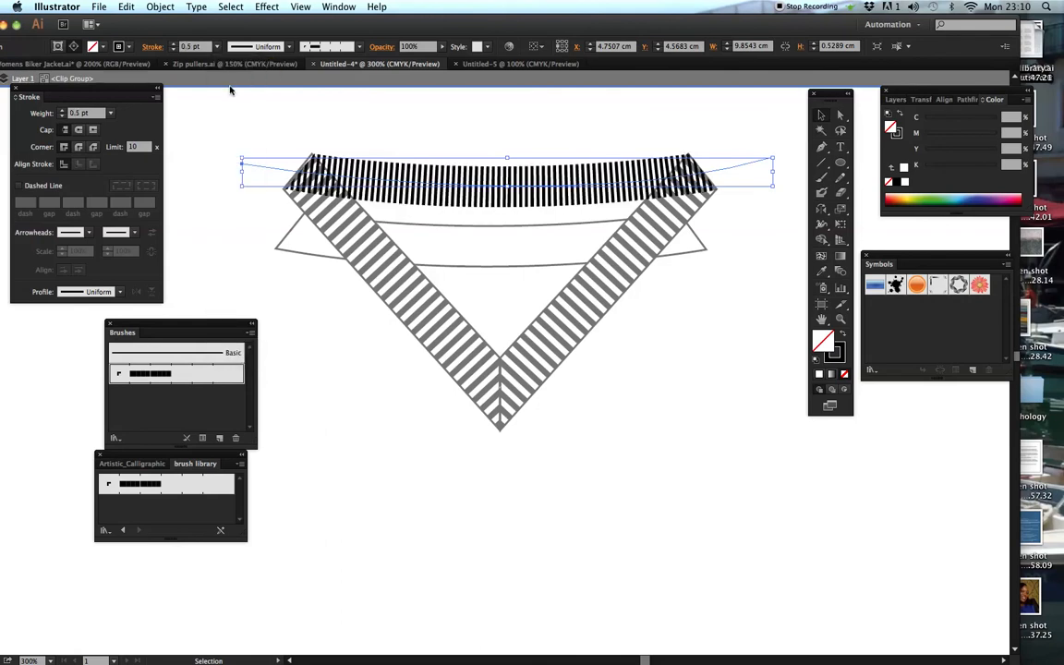
{"action": "double_click", "coordinate": [531, 143]}
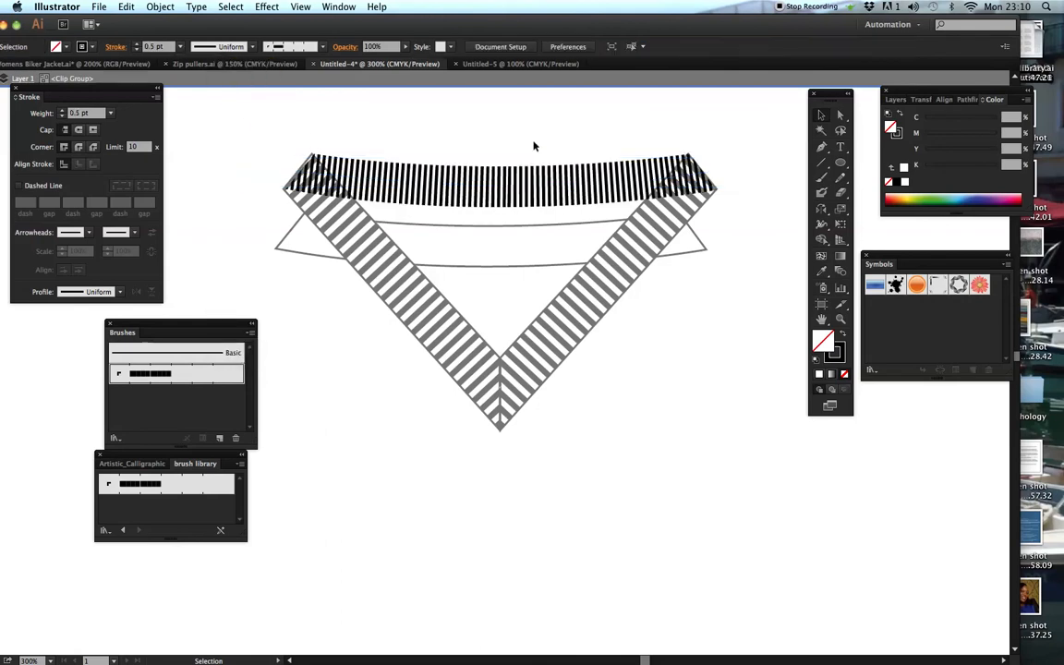
Step: Move the plain outlined back band back up to line up with the finer ribbing
{"action": "left_click", "coordinate": [518, 232]}
{"action": "left_click_drag", "start_coordinate": [517, 231], "coordinate": [528, 174]}
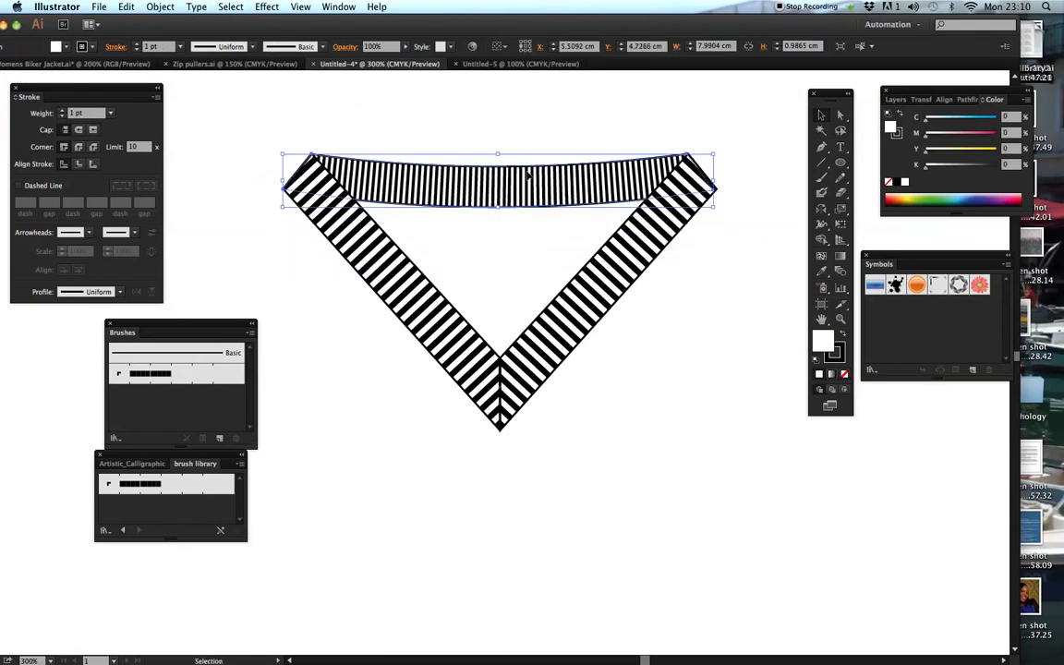
{"action": "left_click", "coordinate": [754, 225]}
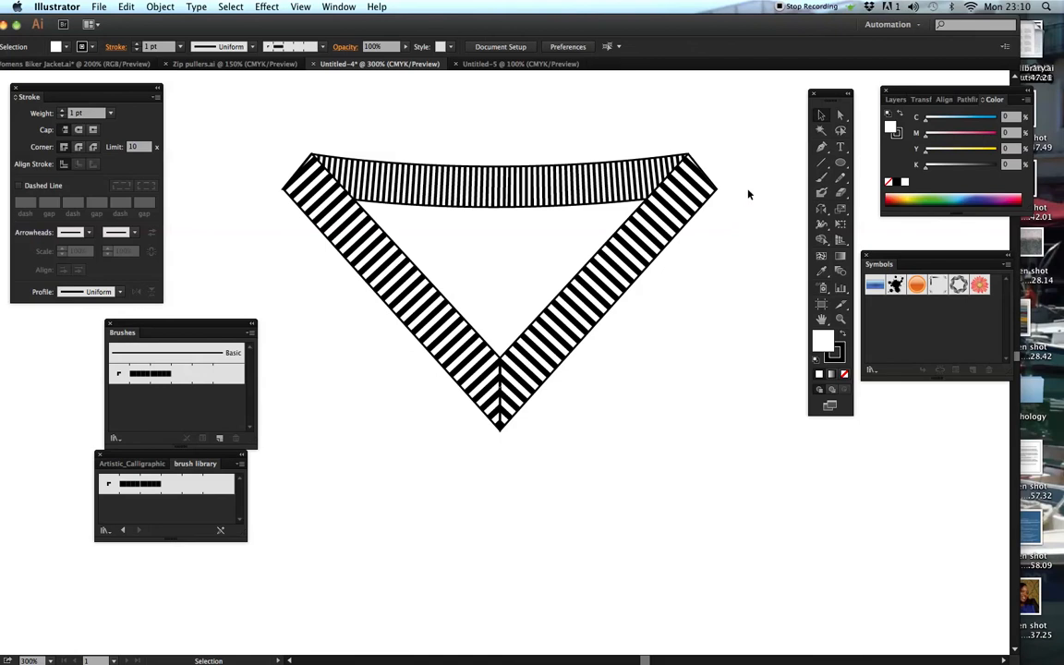